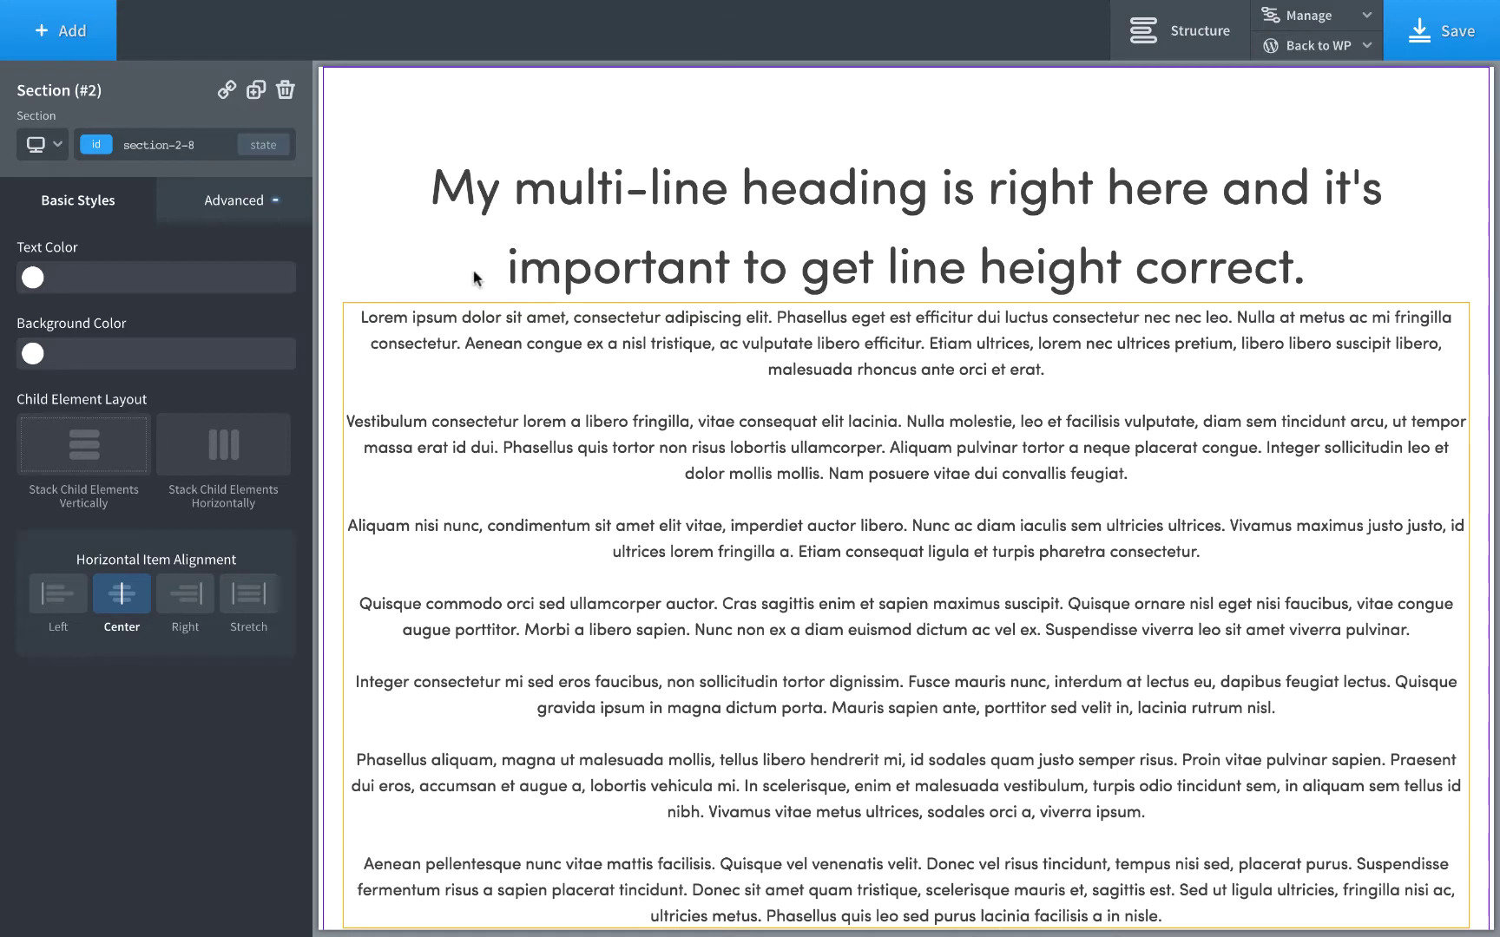
# Show the Advanced style categories for Section #2 in the left panel.
pyautogui.click(234, 200)
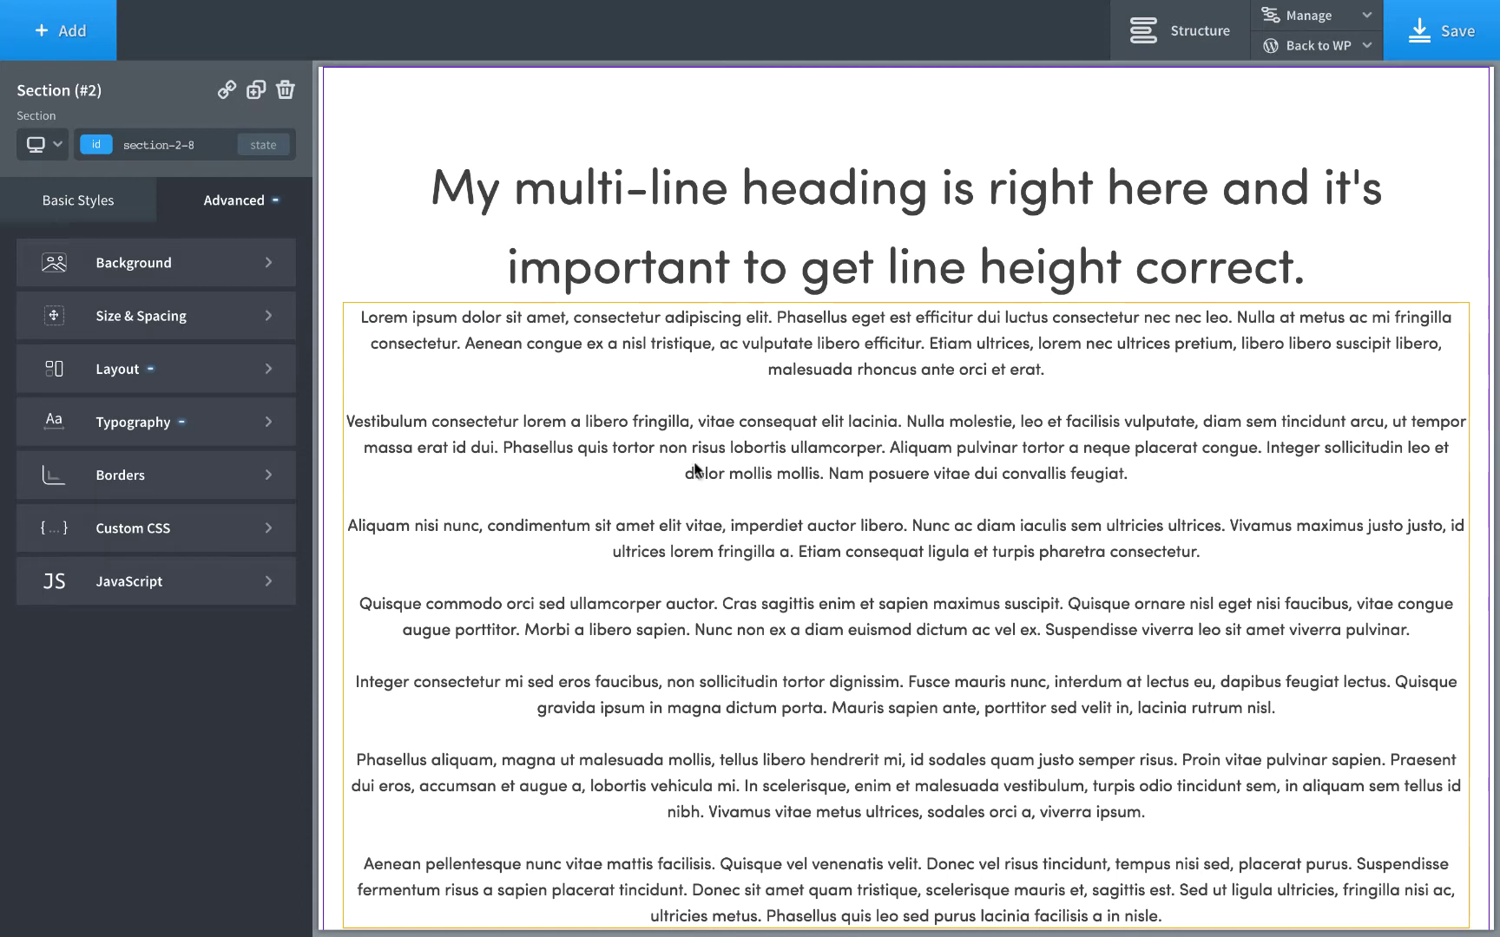
# Select the body text block and set its font size to 20 px, testing nearby values.
pyautogui.click(880, 234)
pyautogui.click(823, 505)
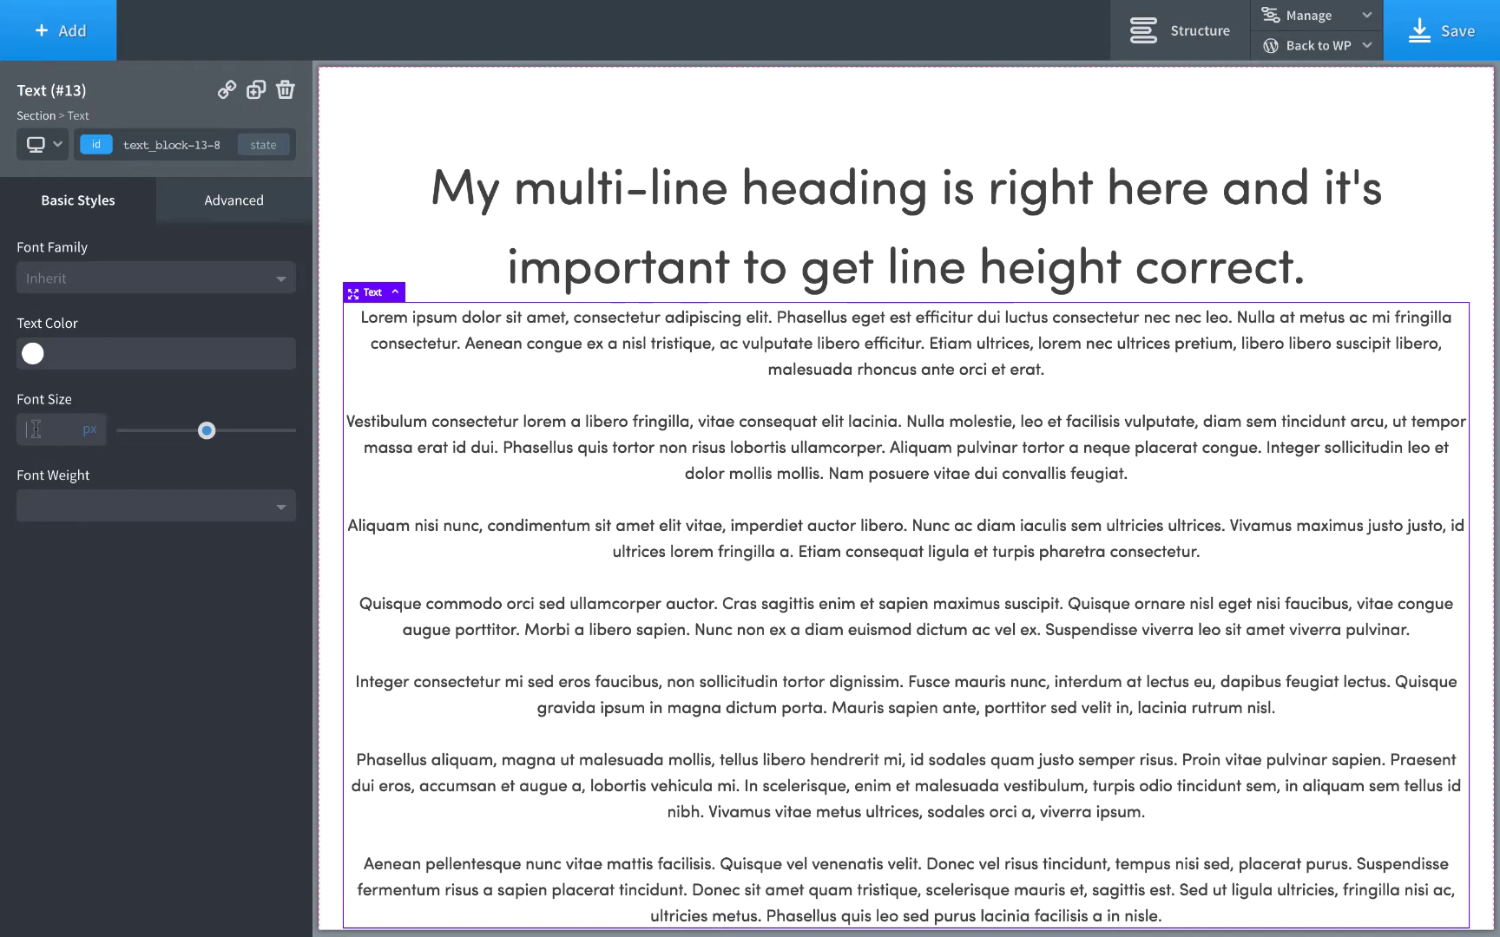
pyautogui.write('20')
pyautogui.press('Up')
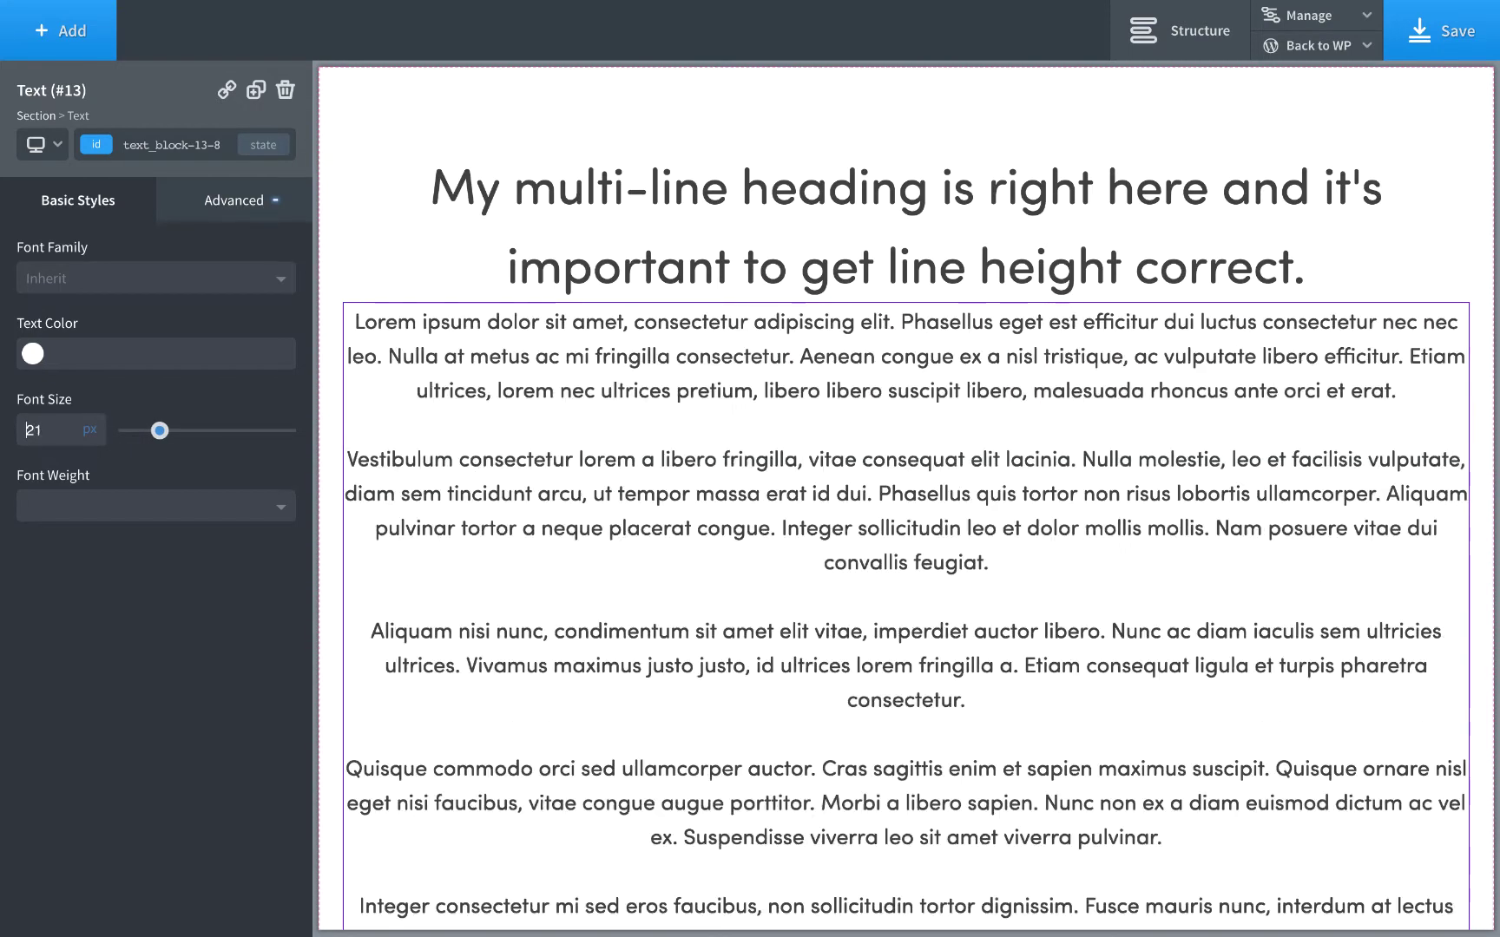
pyautogui.press('Up')
pyautogui.press('Up')
pyautogui.press('Up')
pyautogui.press('Down')
pyautogui.press('Down')
pyautogui.press('Down')
pyautogui.press('Down')
pyautogui.press('Down')
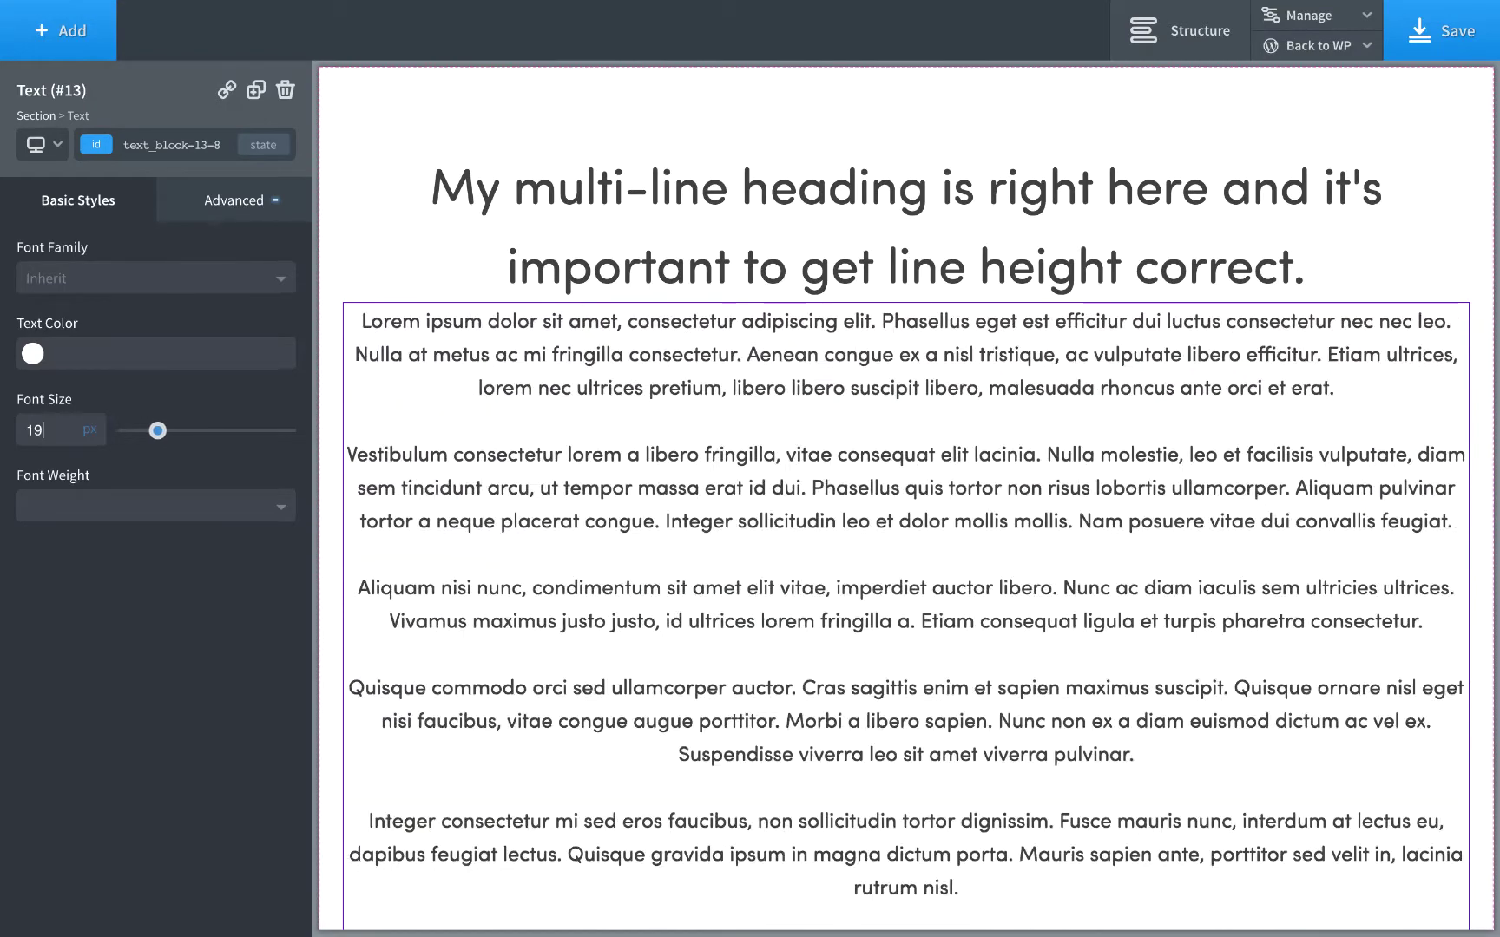
pyautogui.press('Down')
pyautogui.press('Up')
pyautogui.press('Down')
pyautogui.press('Up')
pyautogui.press('Up')
pyautogui.press('Down')
pyautogui.press('Up')
# Bump the body text font size up to 21 px.
pyautogui.doubleClick(57, 431)
pyautogui.press('Up')
pyautogui.press('Down')
pyautogui.press('Up')
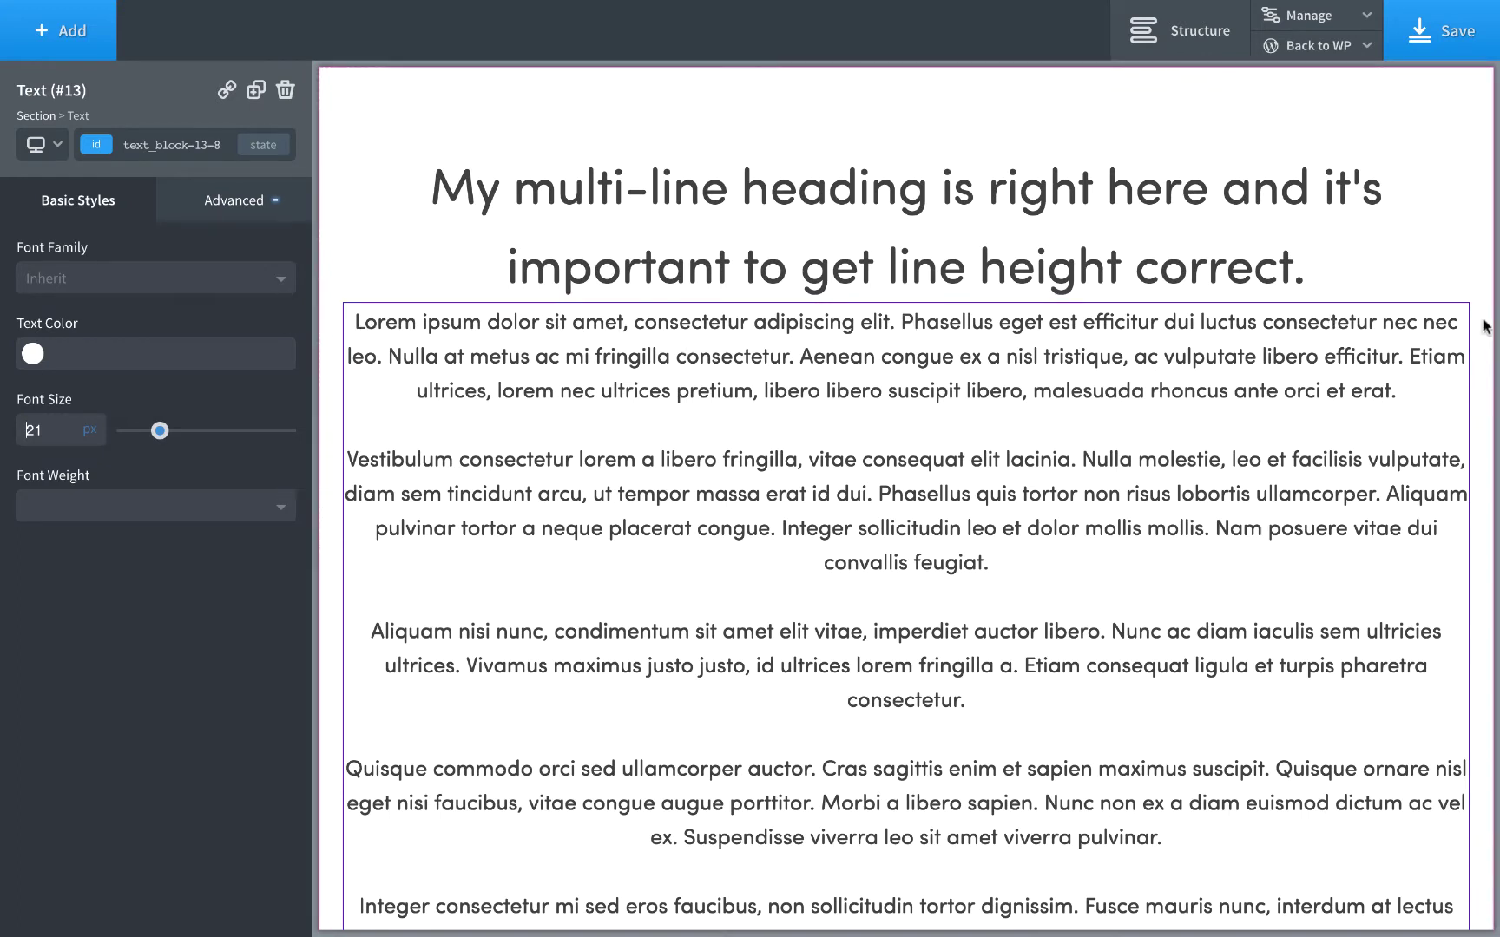
# Insert the line 'abcdefg hijklmnop wrs tuv wxyz' above the first paragraph and paste copies of it.
pyautogui.doubleClick(411, 349)
pyautogui.tripleClick(411, 349)
pyautogui.press('Left')
pyautogui.press('Return')
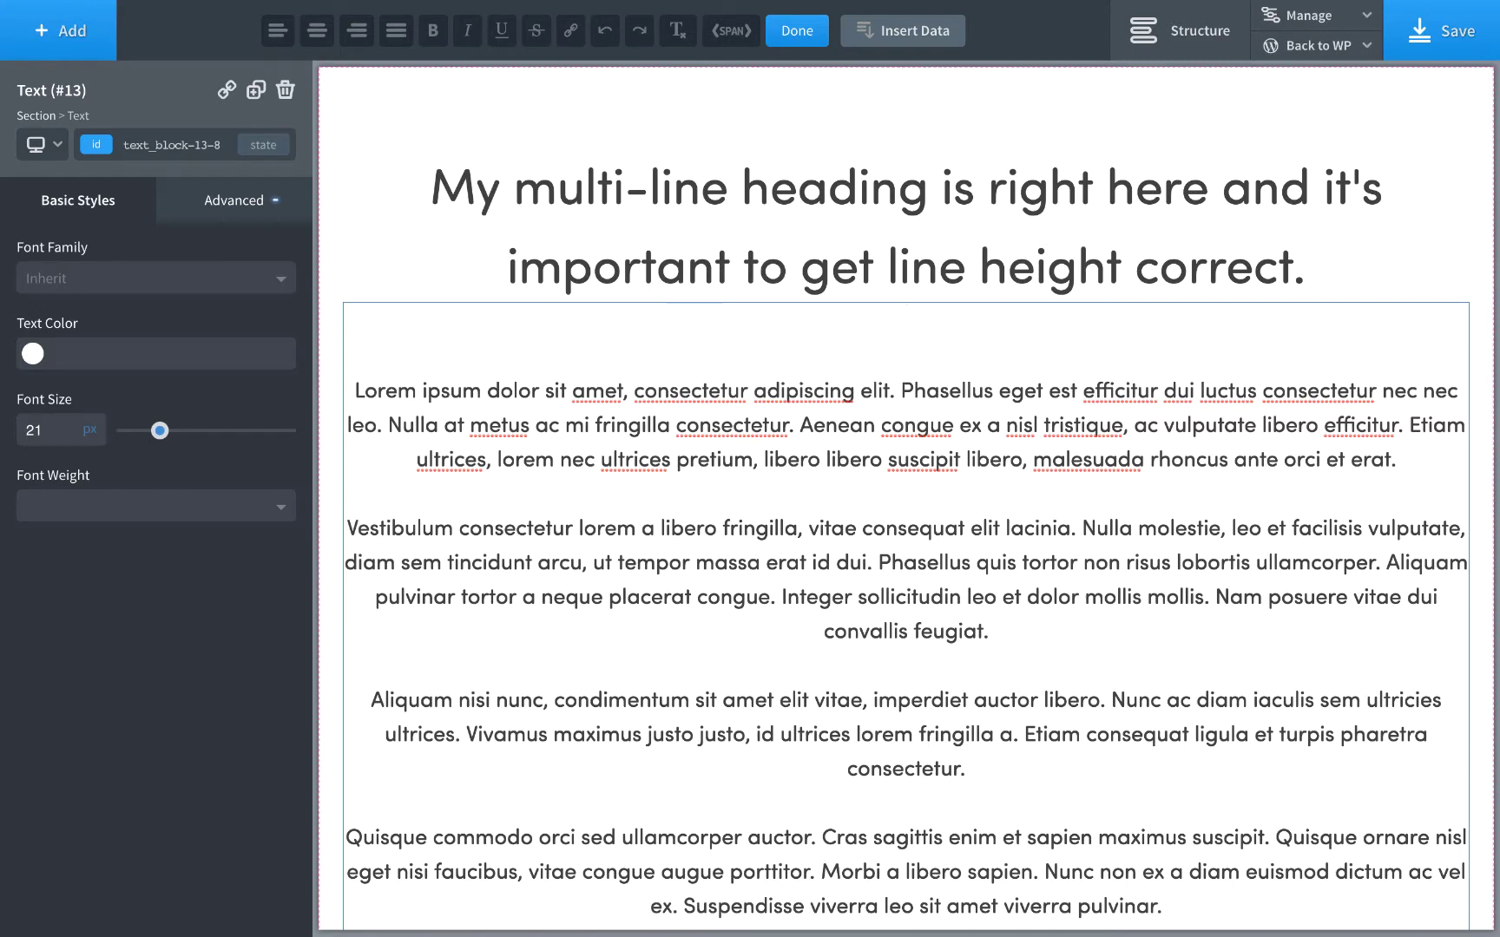
pyautogui.write('abcdefg hijklmnop wr')
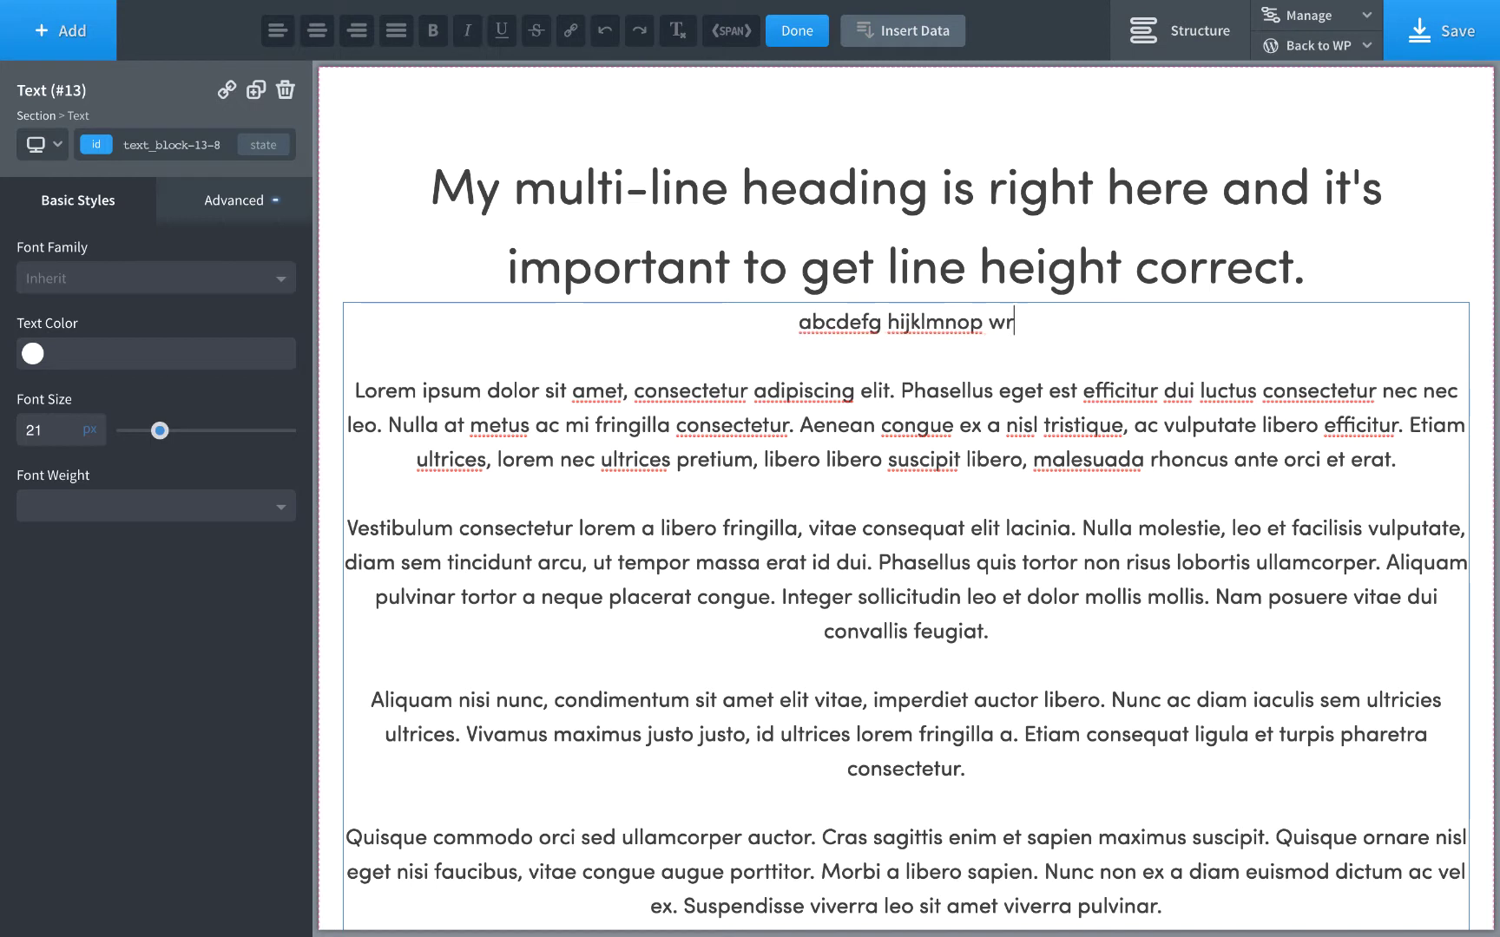
pyautogui.write('s tuv wxyz')
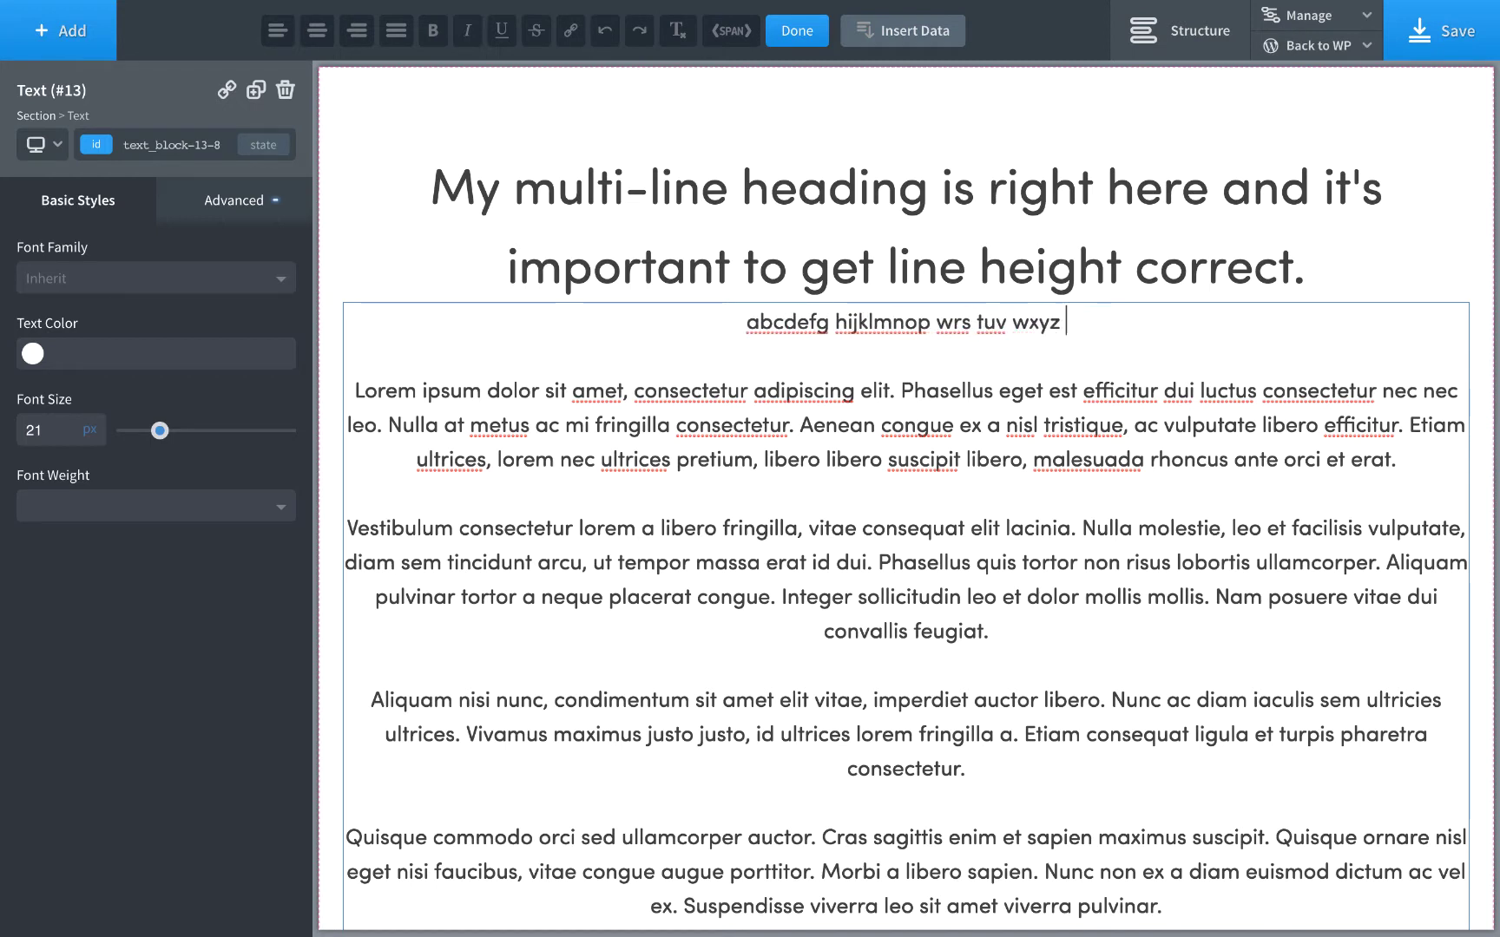
pyautogui.hotkey('shift', 'Home')
pyautogui.hotkey('ctrl', 'c')
pyautogui.press('End')
pyautogui.hotkey('ctrl', 'v')
pyautogui.hotkey('ctrl', 'v')
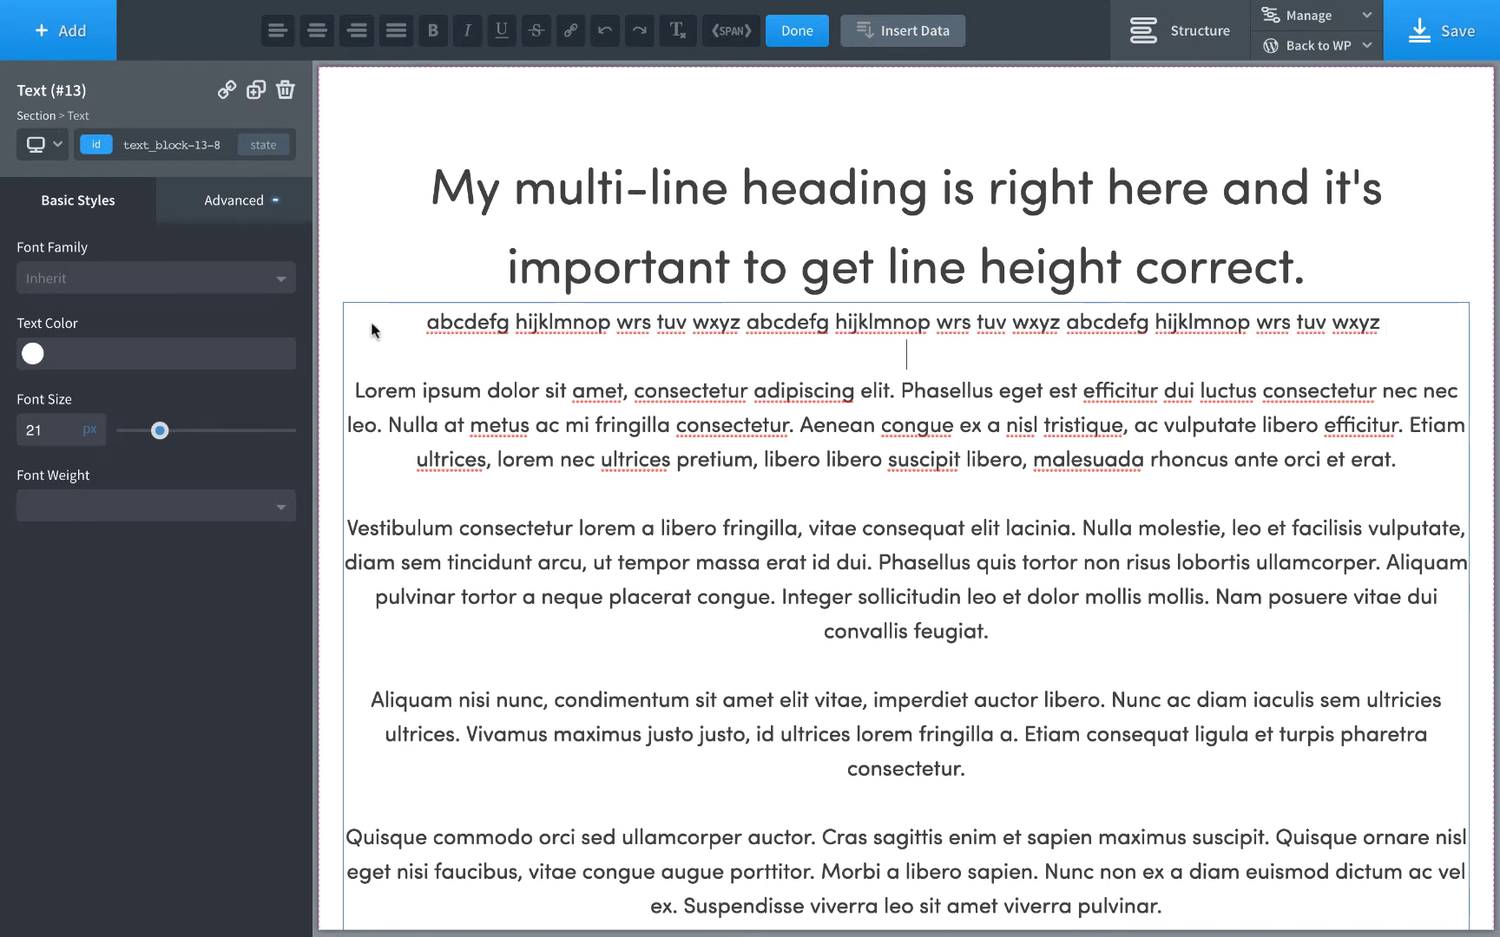
# Select the sample line and test a larger font size, then shrink it back.
pyautogui.moveTo(426, 322); pyautogui.dragTo(1144, 323)
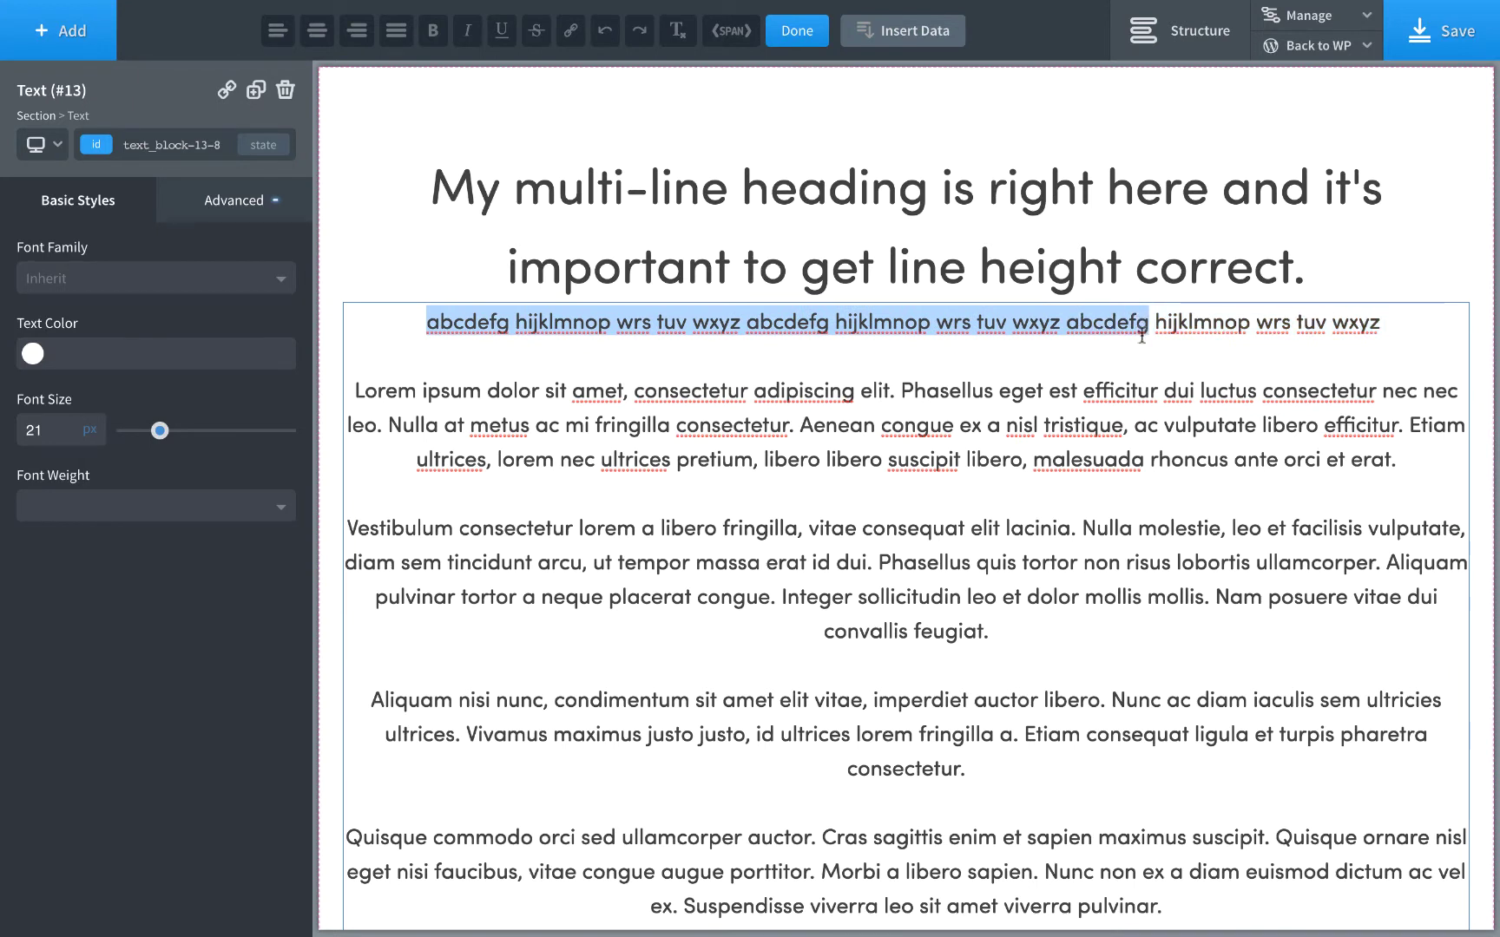
pyautogui.doubleClick(48, 430)
pyautogui.press('Up')
pyautogui.press('Up')
pyautogui.press('Up')
pyautogui.press('Up')
pyautogui.press('Up')
pyautogui.press('Up')
pyautogui.press('Up')
pyautogui.press('Up')
pyautogui.press('Up')
pyautogui.press('Up')
pyautogui.press('Up')
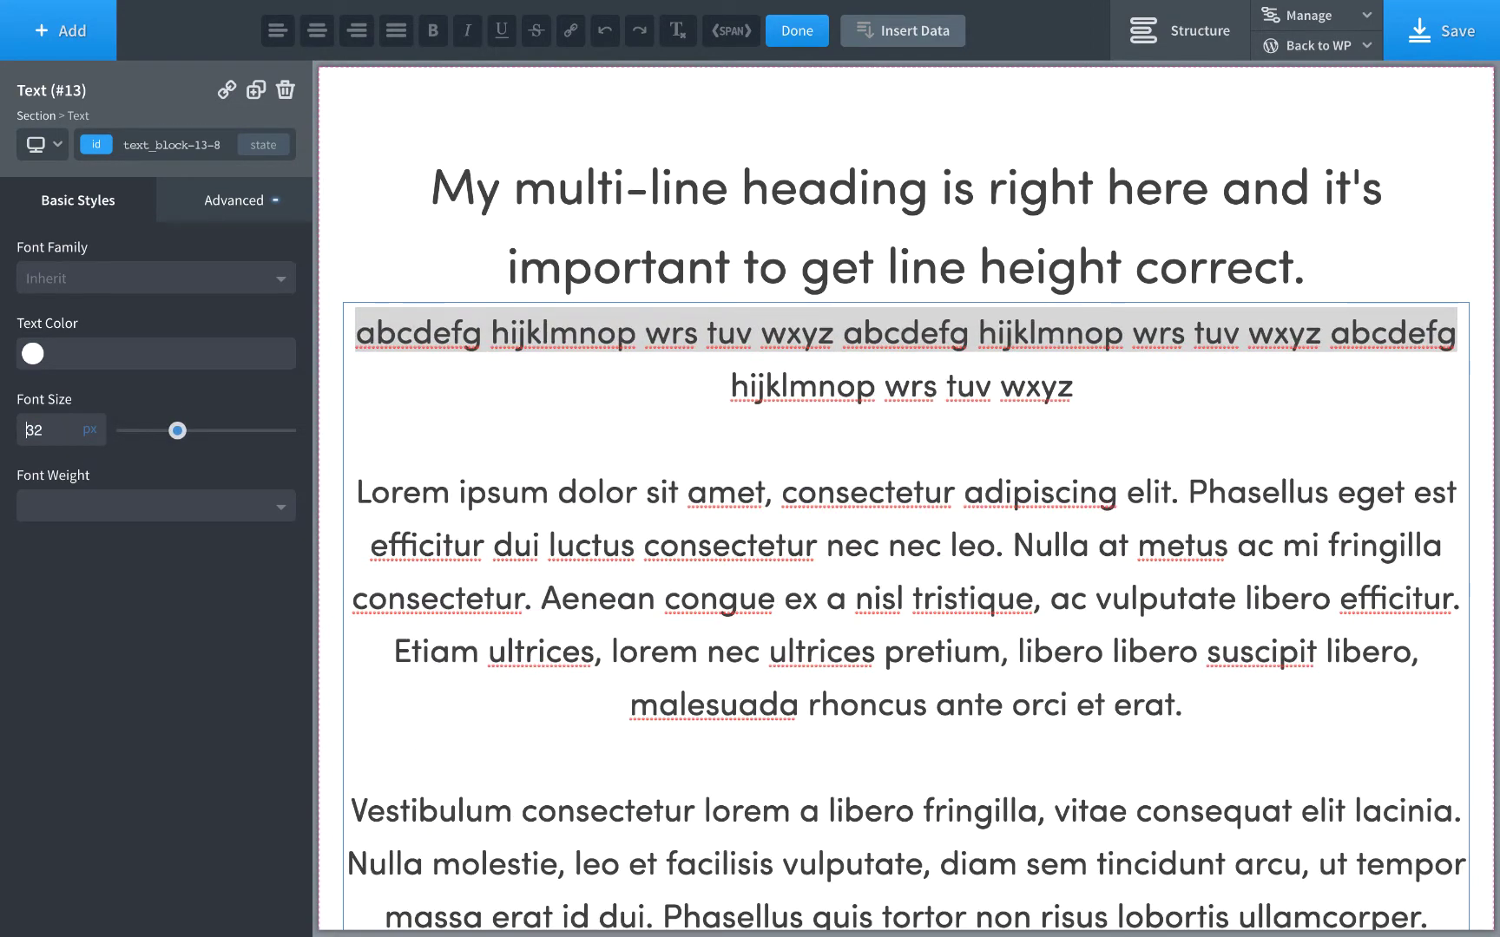
pyautogui.press('Down')
pyautogui.press('Down')
pyautogui.press('Down')
pyautogui.press('Down')
pyautogui.press('Down')
pyautogui.press('Down')
pyautogui.press('Down')
pyautogui.press('Down')
pyautogui.press('Down')
pyautogui.press('Down')
pyautogui.press('Down')
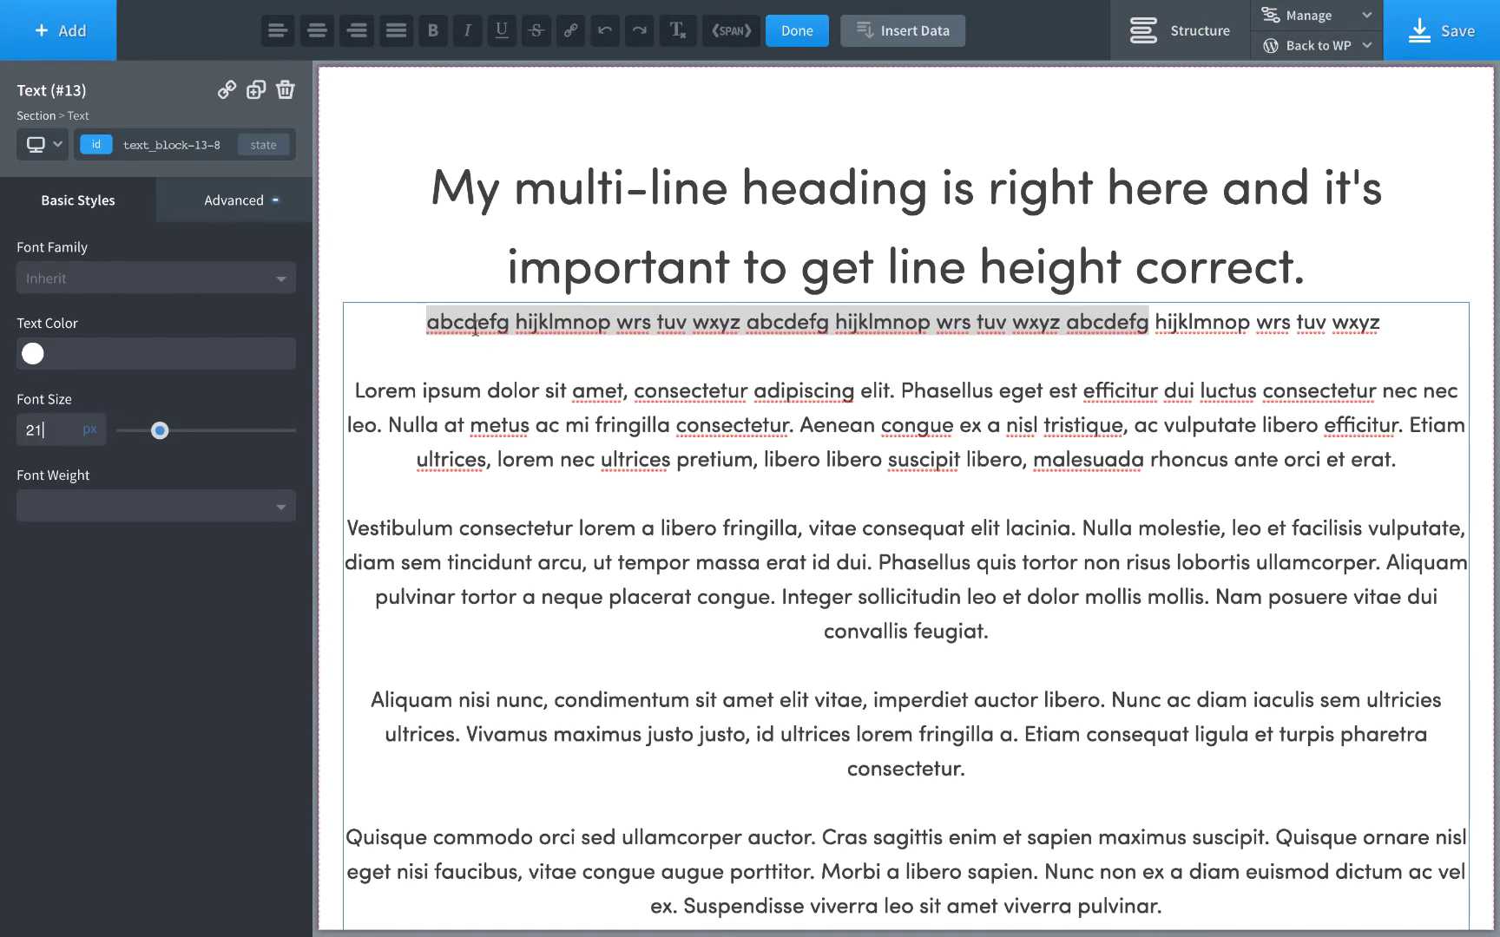
# Give the section a custom container width, entering 900 and narrowing it to 734 px.
pyautogui.click(387, 120)
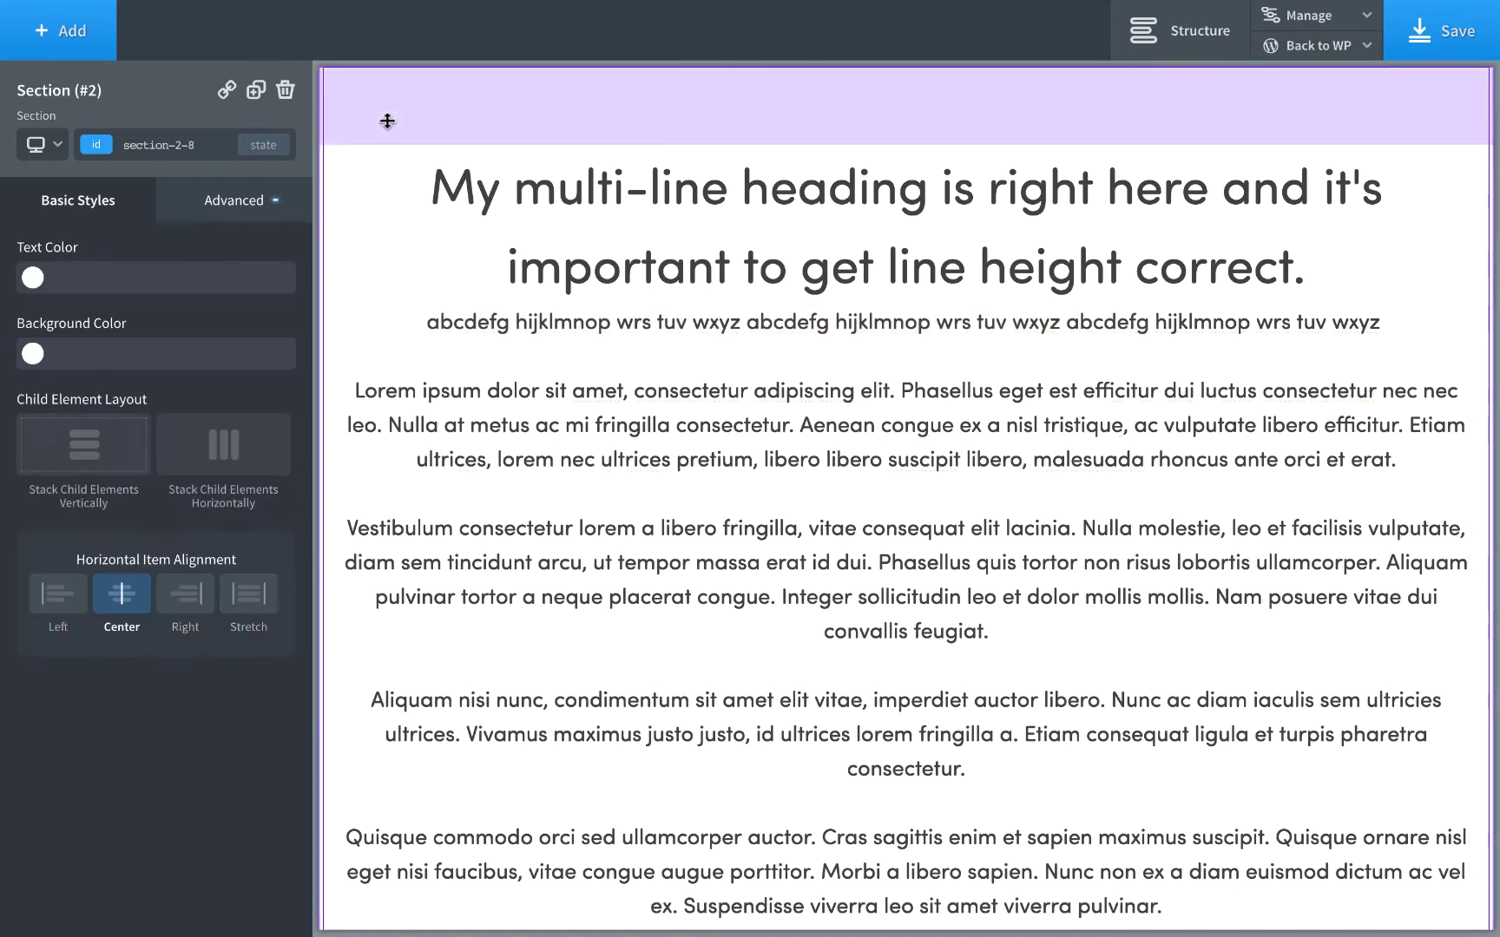
pyautogui.click(235, 200)
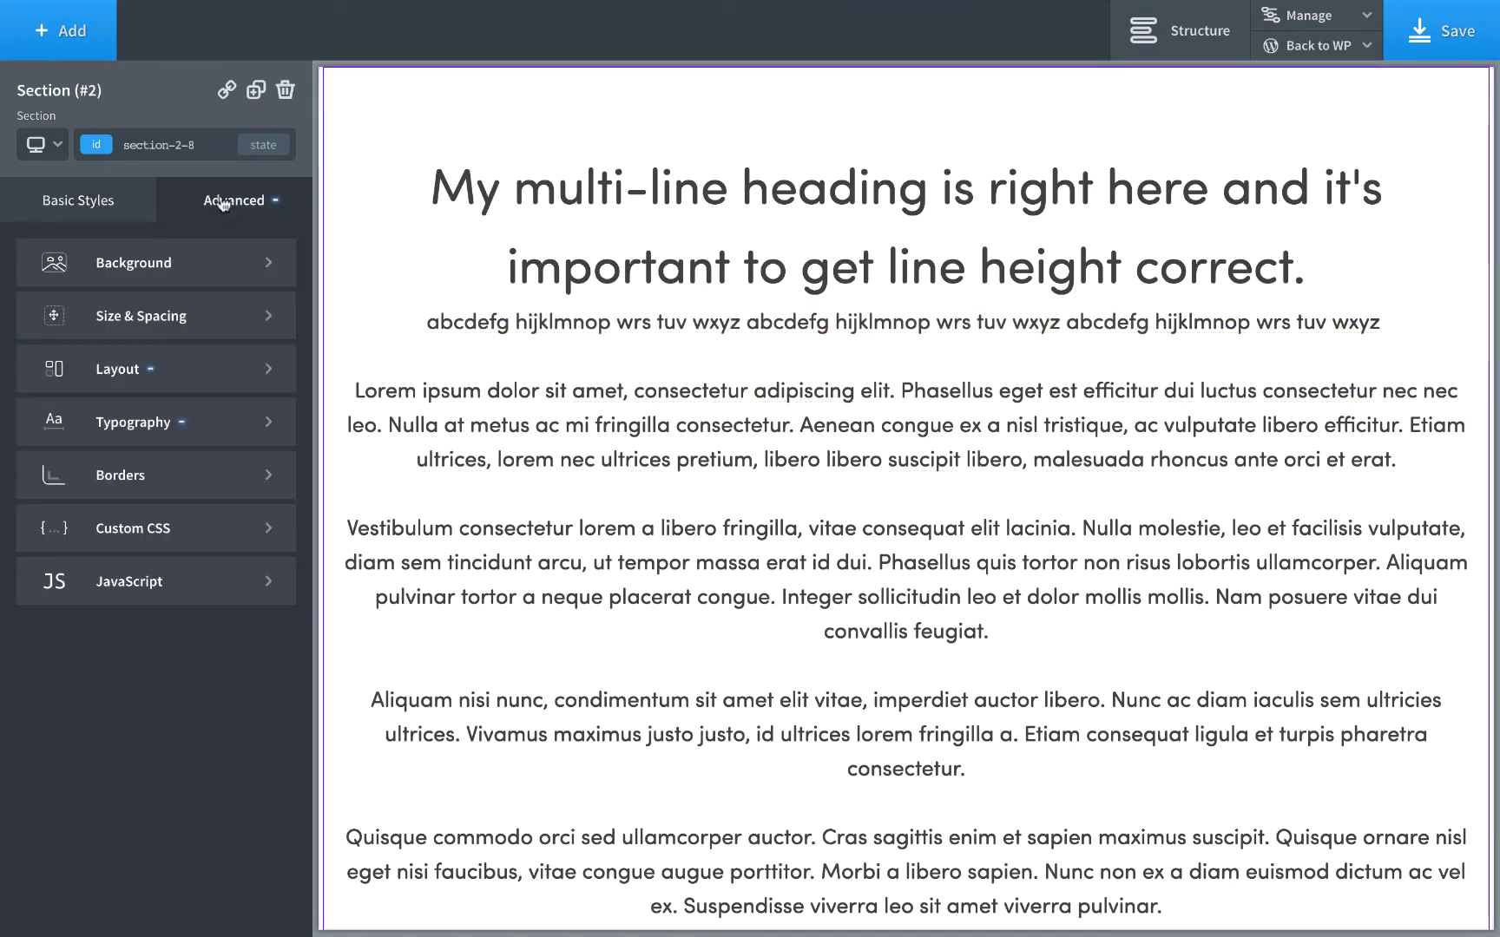
pyautogui.click(202, 329)
pyautogui.click(121, 640)
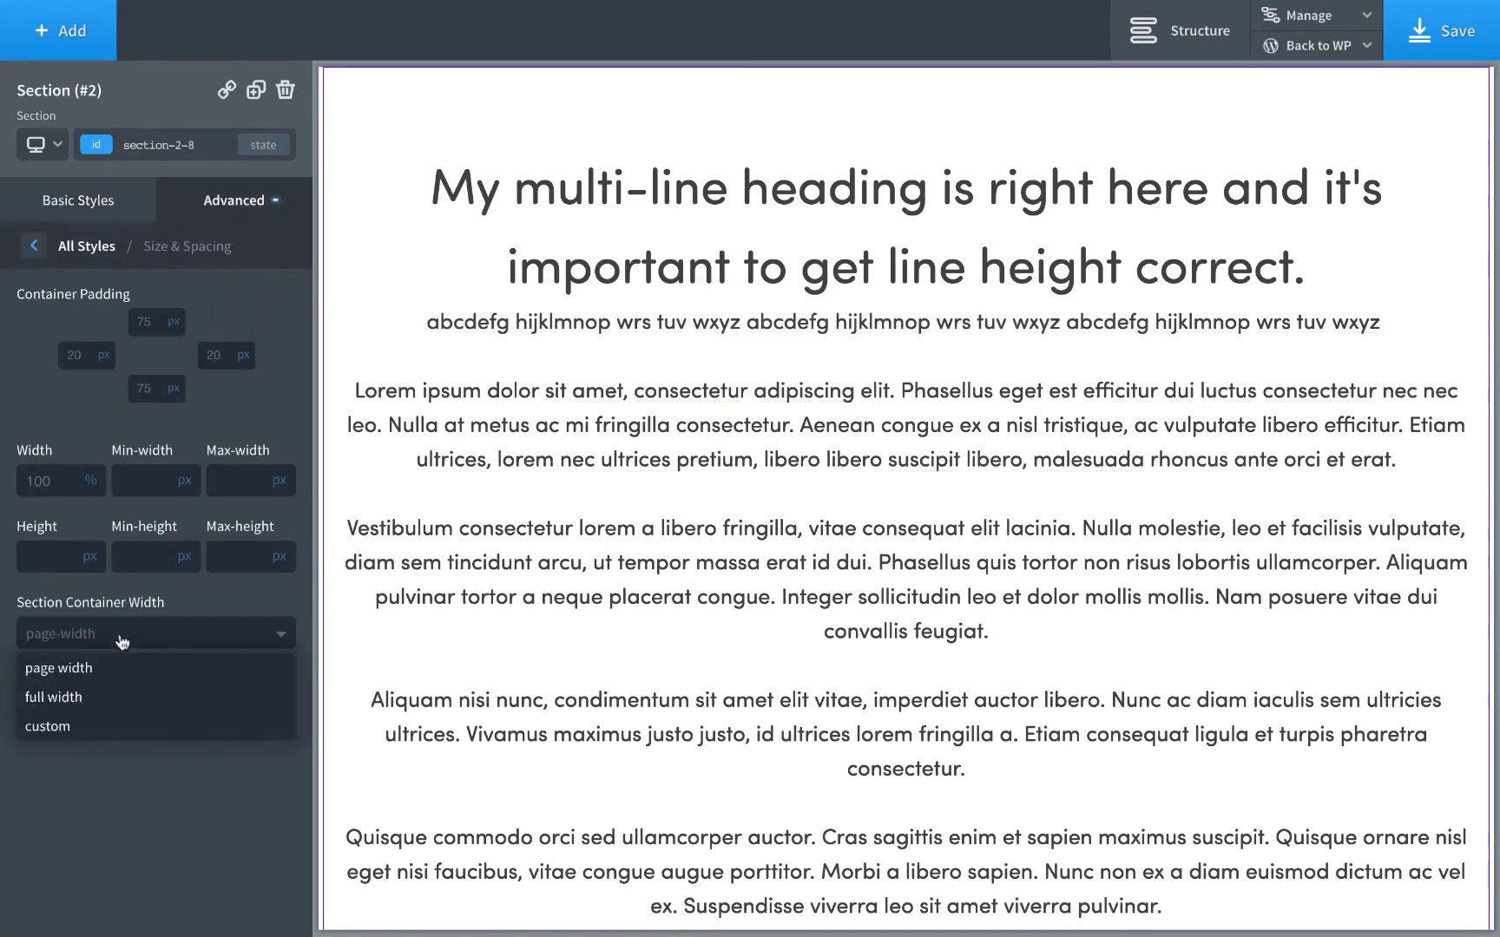
pyautogui.click(96, 725)
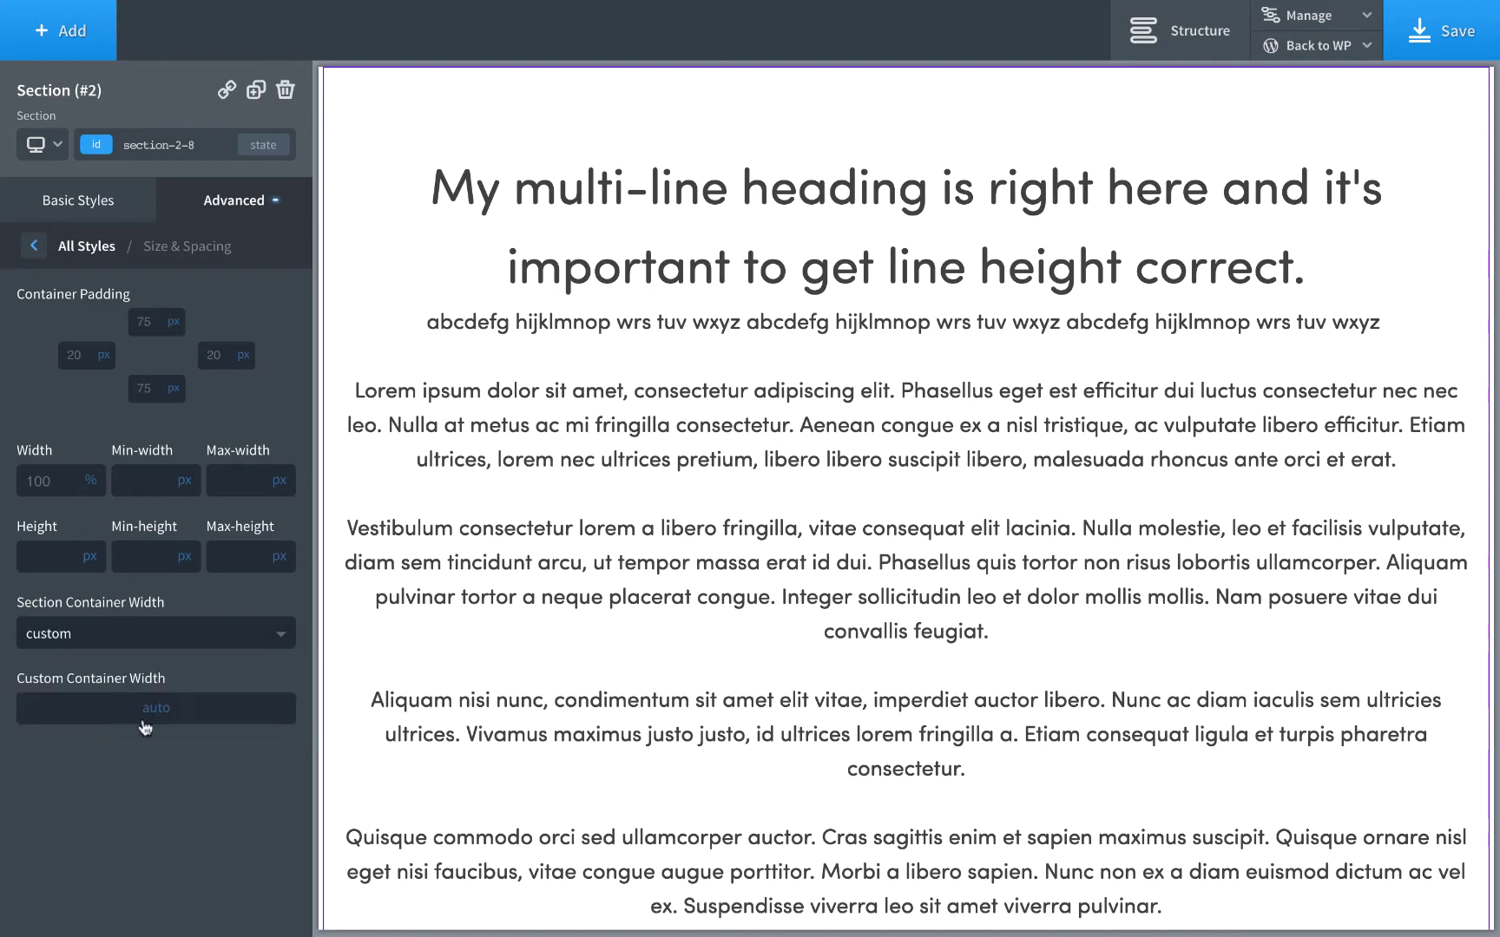
pyautogui.click(134, 707)
pyautogui.write('900')
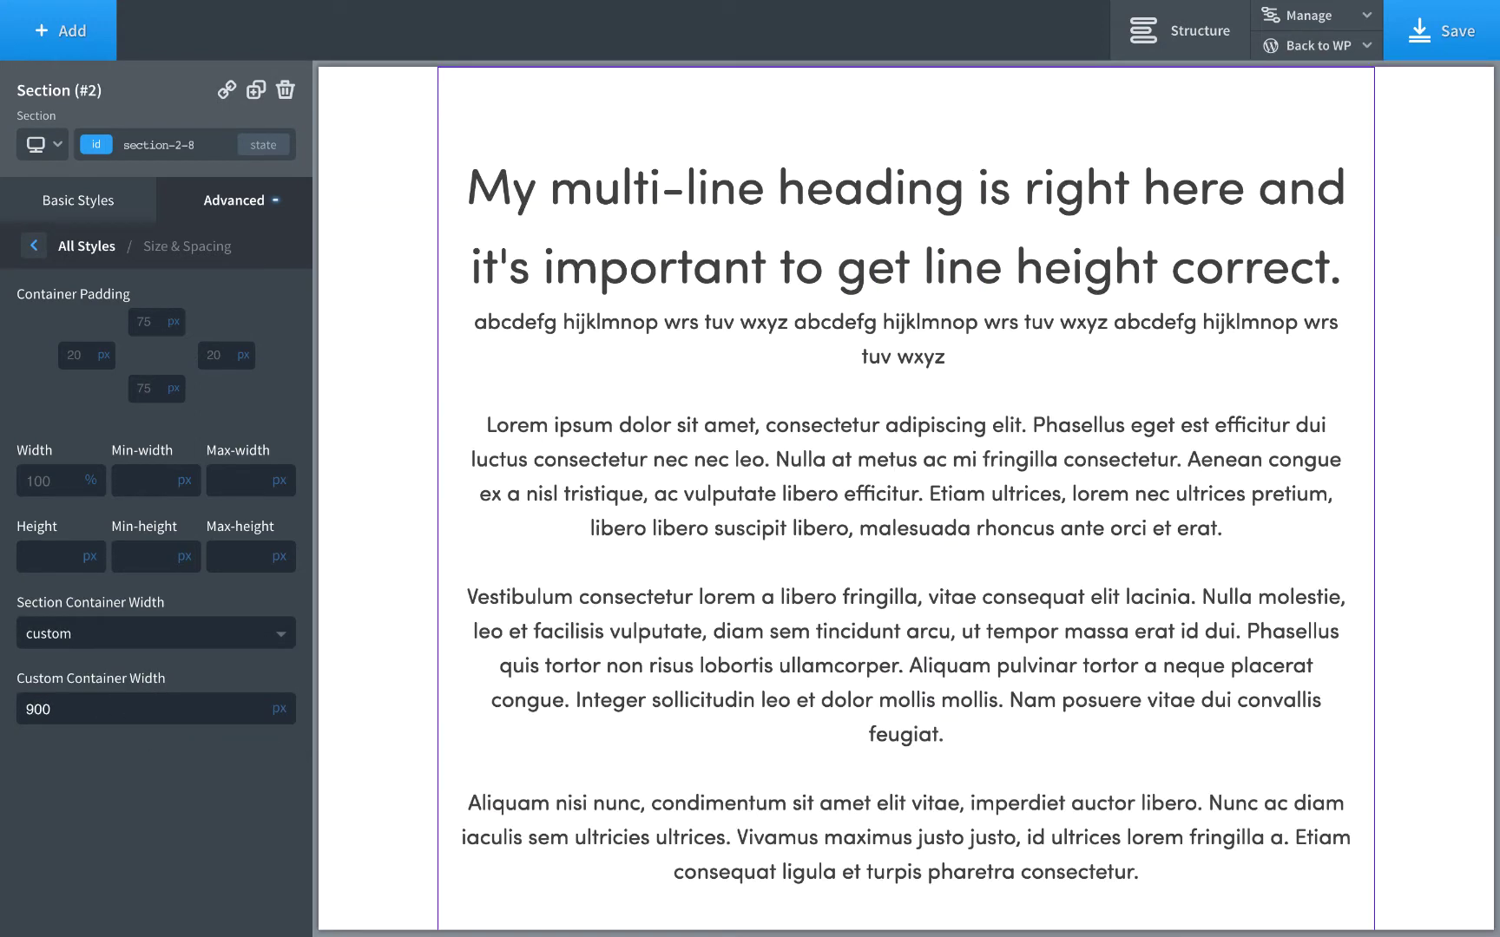
pyautogui.press('Down')
pyautogui.press('Down')
pyautogui.press('Down')
pyautogui.press('Down')
pyautogui.press('Down')
pyautogui.press('Down')
pyautogui.press('Down')
pyautogui.press('Down')
pyautogui.press('Down')
pyautogui.press('Down')
pyautogui.press('Down')
pyautogui.press('Down')
pyautogui.press('Down')
pyautogui.press('Down')
pyautogui.press('Down')
pyautogui.press('Down')
pyautogui.press('Down')
pyautogui.press('Down')
pyautogui.press('Down')
pyautogui.press('Down')
pyautogui.press('Down')
pyautogui.press('Down')
pyautogui.press('Down')
pyautogui.press('Down')
pyautogui.press('Down')
pyautogui.press('Down')
pyautogui.press('Down')
pyautogui.press('Down')
pyautogui.press('Down')
pyautogui.press('Down')
pyautogui.press('Down')
pyautogui.press('Down')
pyautogui.press('Down')
pyautogui.press('Down')
pyautogui.press('Down')
pyautogui.press('Down')
pyautogui.press('Down')
pyautogui.press('Down')
pyautogui.press('Down')
pyautogui.press('Down')
pyautogui.press('Down')
pyautogui.press('Down')
pyautogui.press('Down')
pyautogui.press('Down')
pyautogui.press('Down')
pyautogui.press('Down')
pyautogui.press('Down')
pyautogui.press('Down')
pyautogui.press('Down')
pyautogui.press('Down')
pyautogui.press('Down')
pyautogui.press('Down')
pyautogui.press('Down')
pyautogui.press('Down')
pyautogui.press('Down')
pyautogui.press('Down')
pyautogui.press('Down')
pyautogui.press('Down')
pyautogui.press('Down')
pyautogui.press('Down')
pyautogui.press('Down')
pyautogui.press('Down')
pyautogui.press('Down')
pyautogui.press('Down')
pyautogui.press('Down')
pyautogui.press('Down')
pyautogui.press('Down')
pyautogui.press('Down')
pyautogui.press('Down')
pyautogui.press('Down')
pyautogui.press('Down')
pyautogui.press('Down')
pyautogui.press('Down')
pyautogui.press('Down')
pyautogui.press('Down')
pyautogui.press('Down')
pyautogui.press('Down')
pyautogui.press('Down')
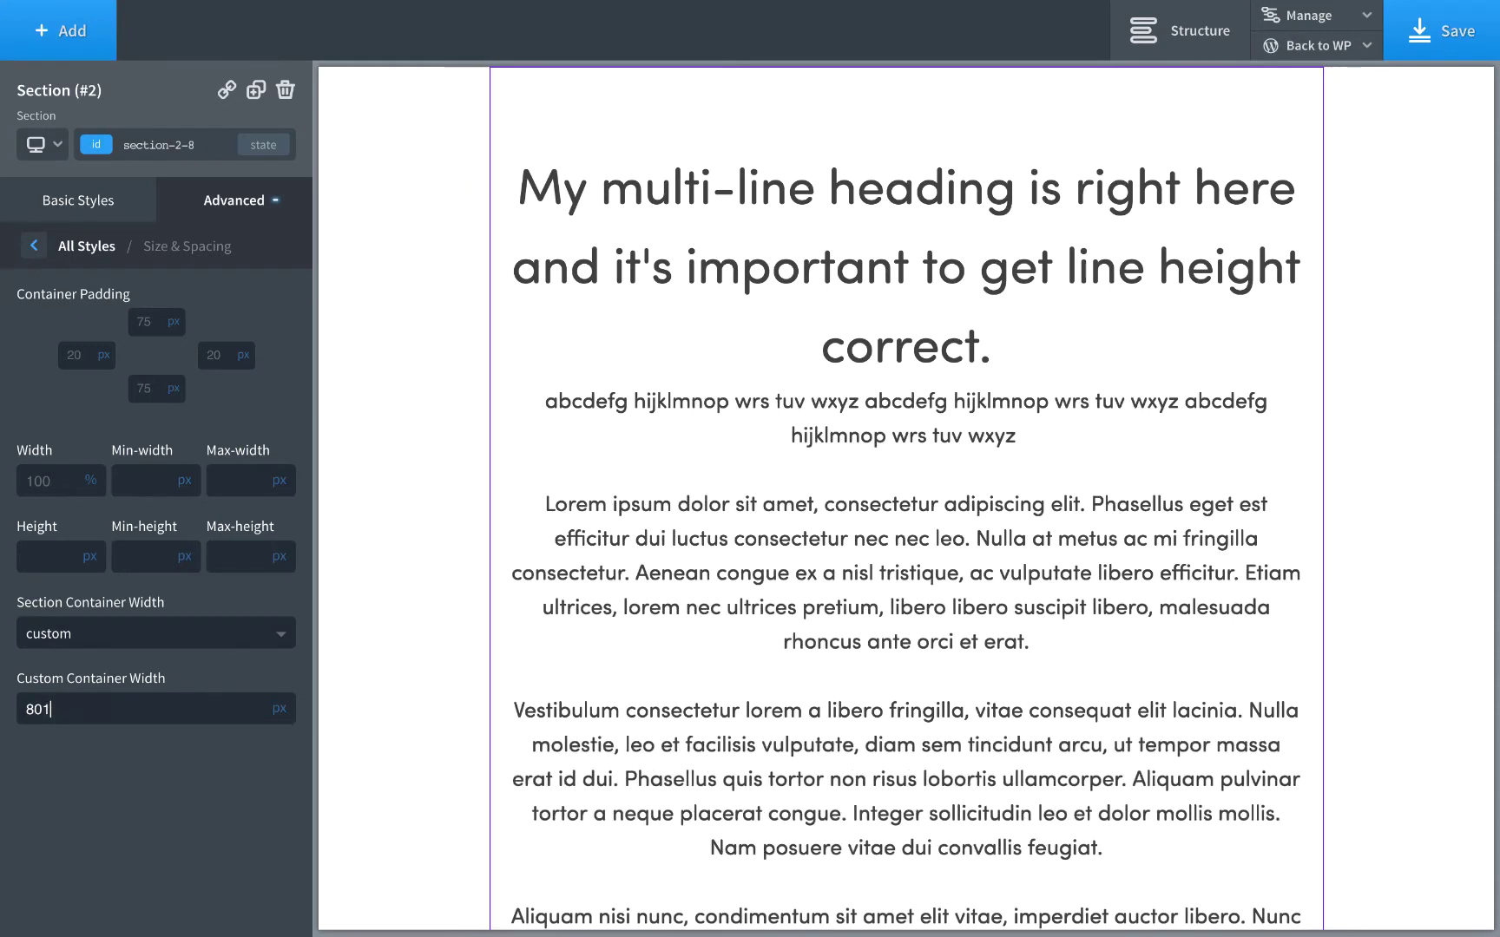
pyautogui.press('Down')
pyautogui.press('Down')
pyautogui.press('Down')
pyautogui.press('Down')
pyautogui.press('Down')
pyautogui.press('Down')
pyautogui.press('Down')
pyautogui.press('Down')
pyautogui.press('Down')
pyautogui.press('Down')
pyautogui.press('Down')
pyautogui.press('Down')
pyautogui.press('Down')
pyautogui.press('Down')
pyautogui.press('Down')
pyautogui.press('Down')
pyautogui.press('Down')
pyautogui.press('Down')
pyautogui.press('Down')
pyautogui.press('Down')
pyautogui.press('Up')
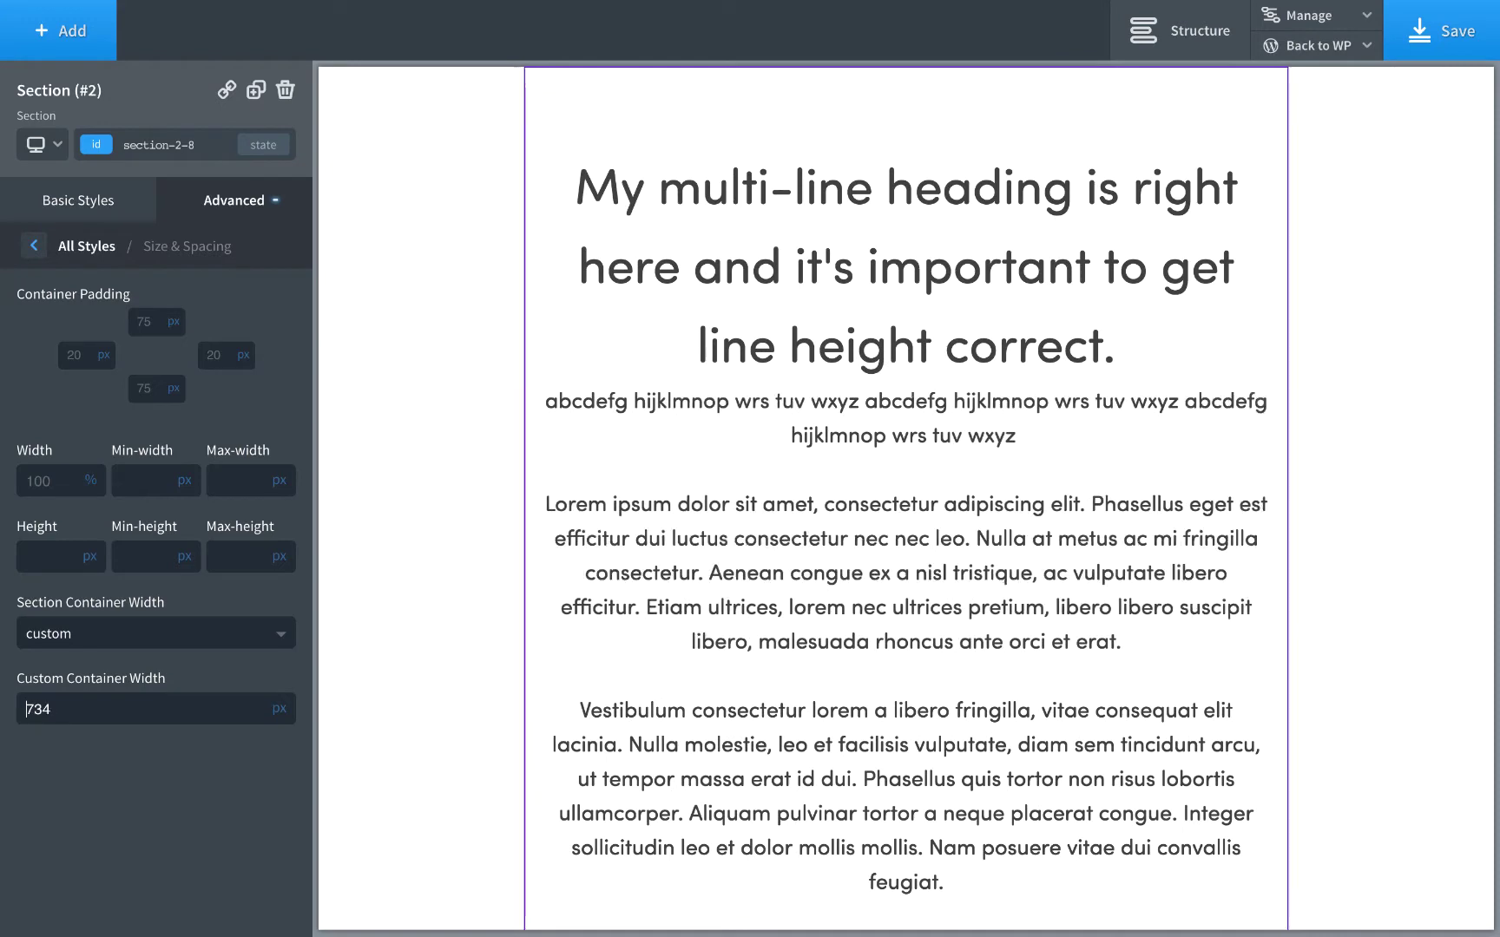
pyautogui.click(880, 429)
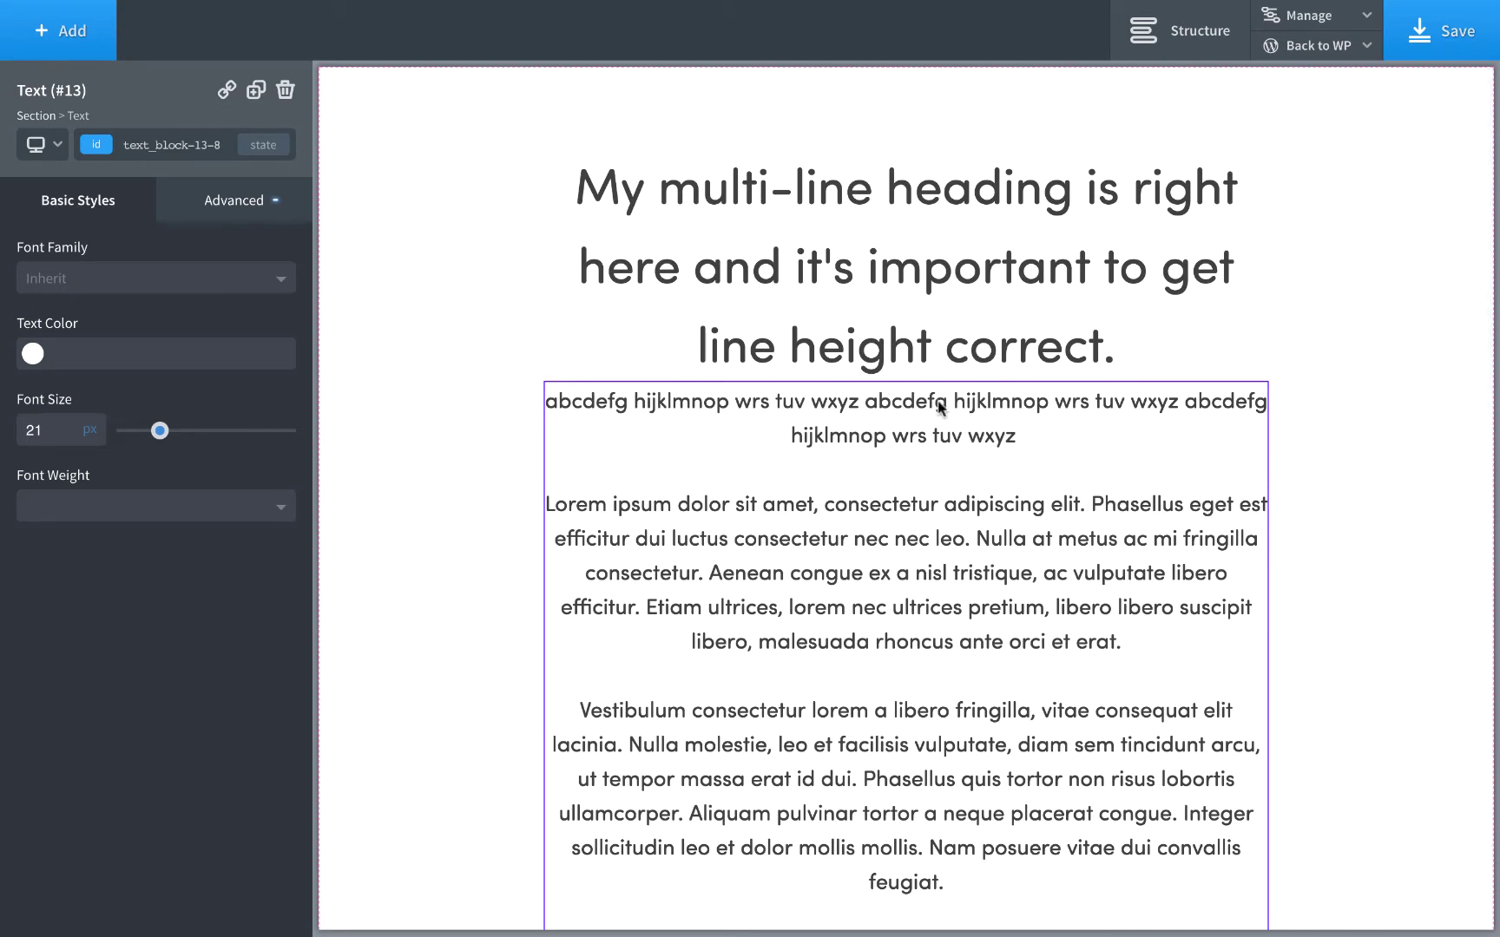
# Drag the text block's top margin down for extra space and show its Typography settings.
pyautogui.moveTo(936, 378); pyautogui.dragTo(923, 495)
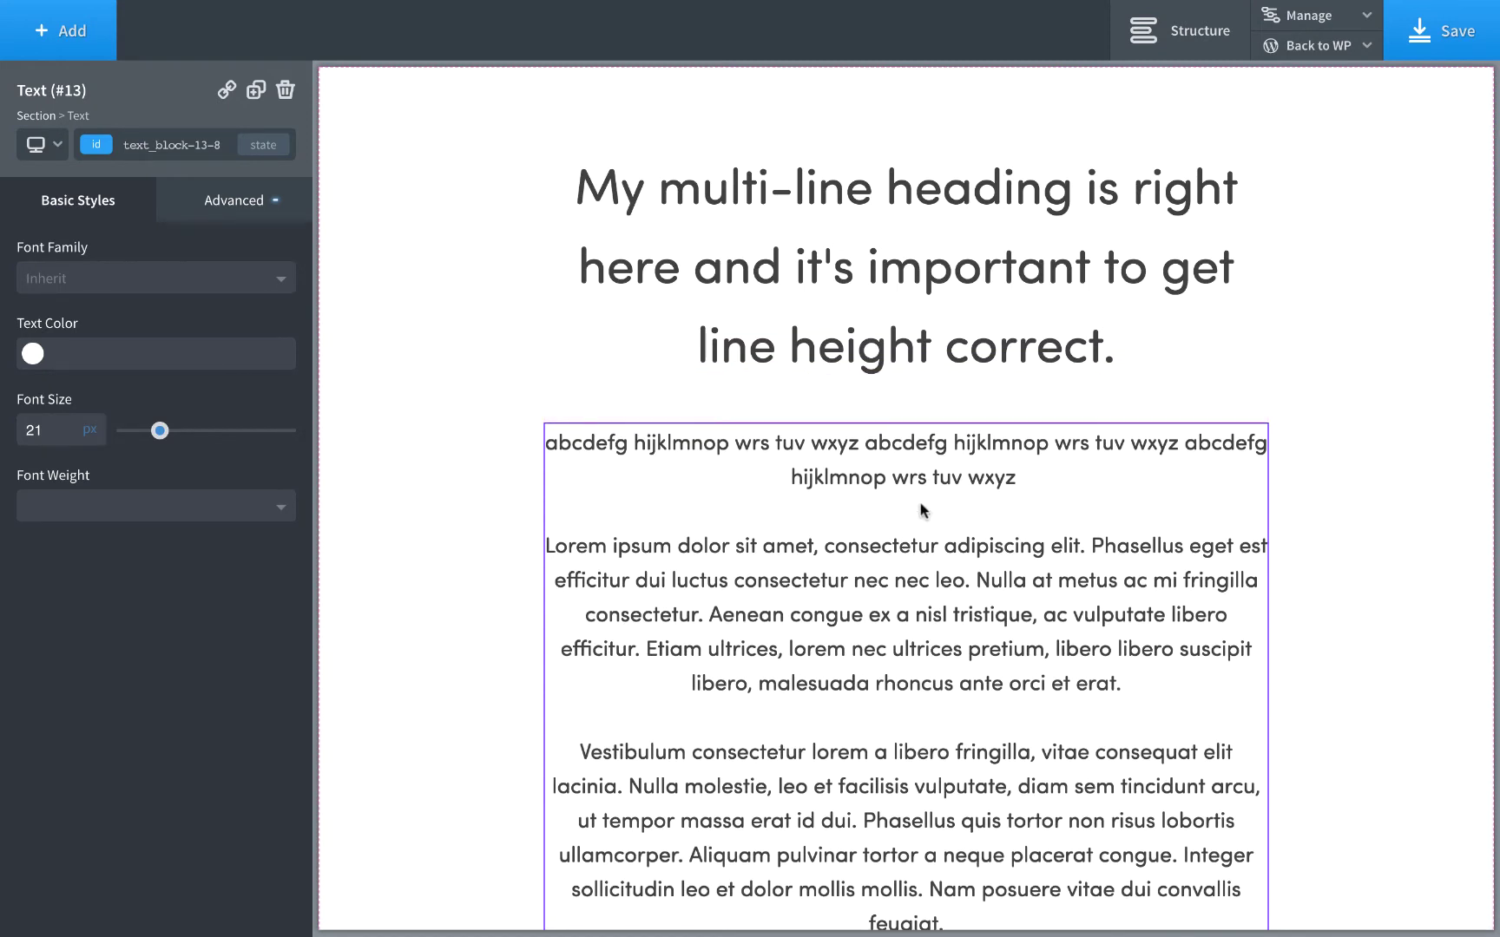
pyautogui.click(263, 217)
pyautogui.click(190, 417)
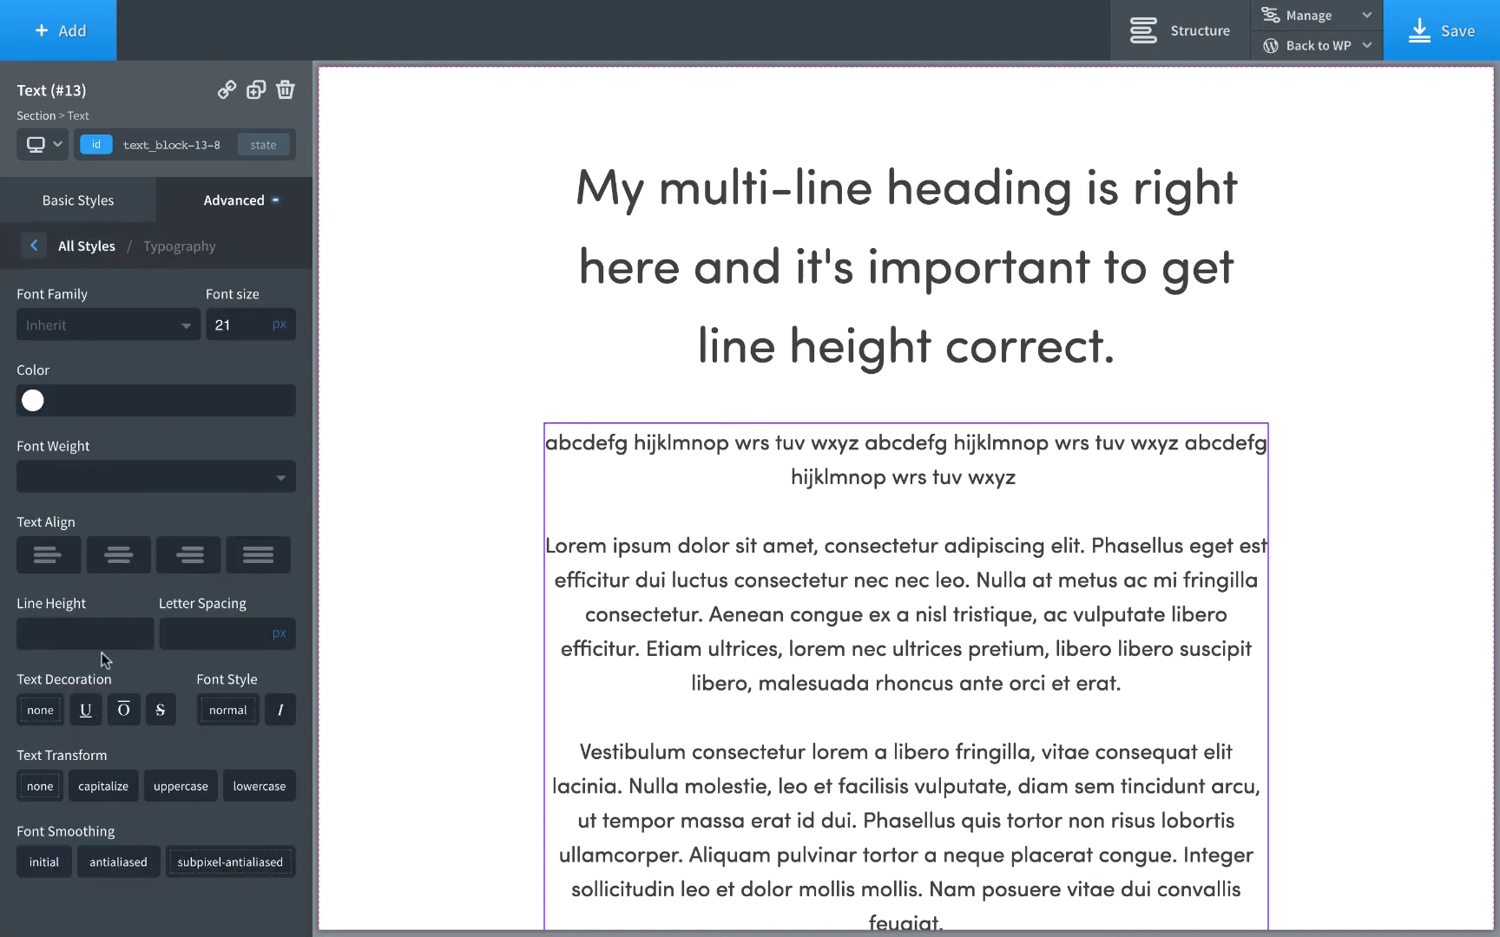
pyautogui.click(101, 337)
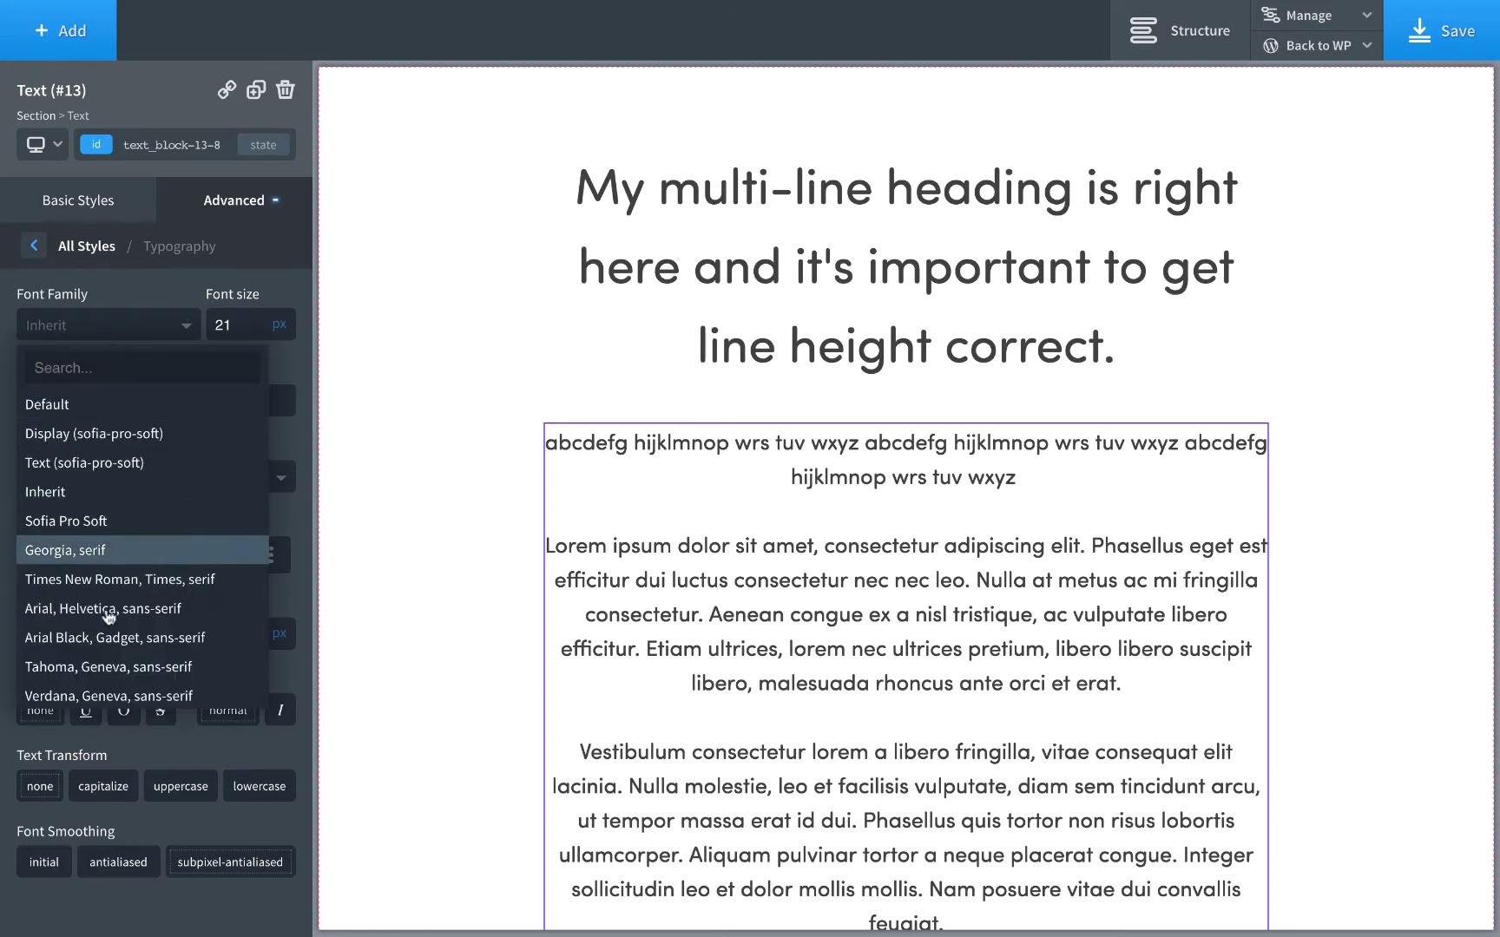
pyautogui.click(126, 318)
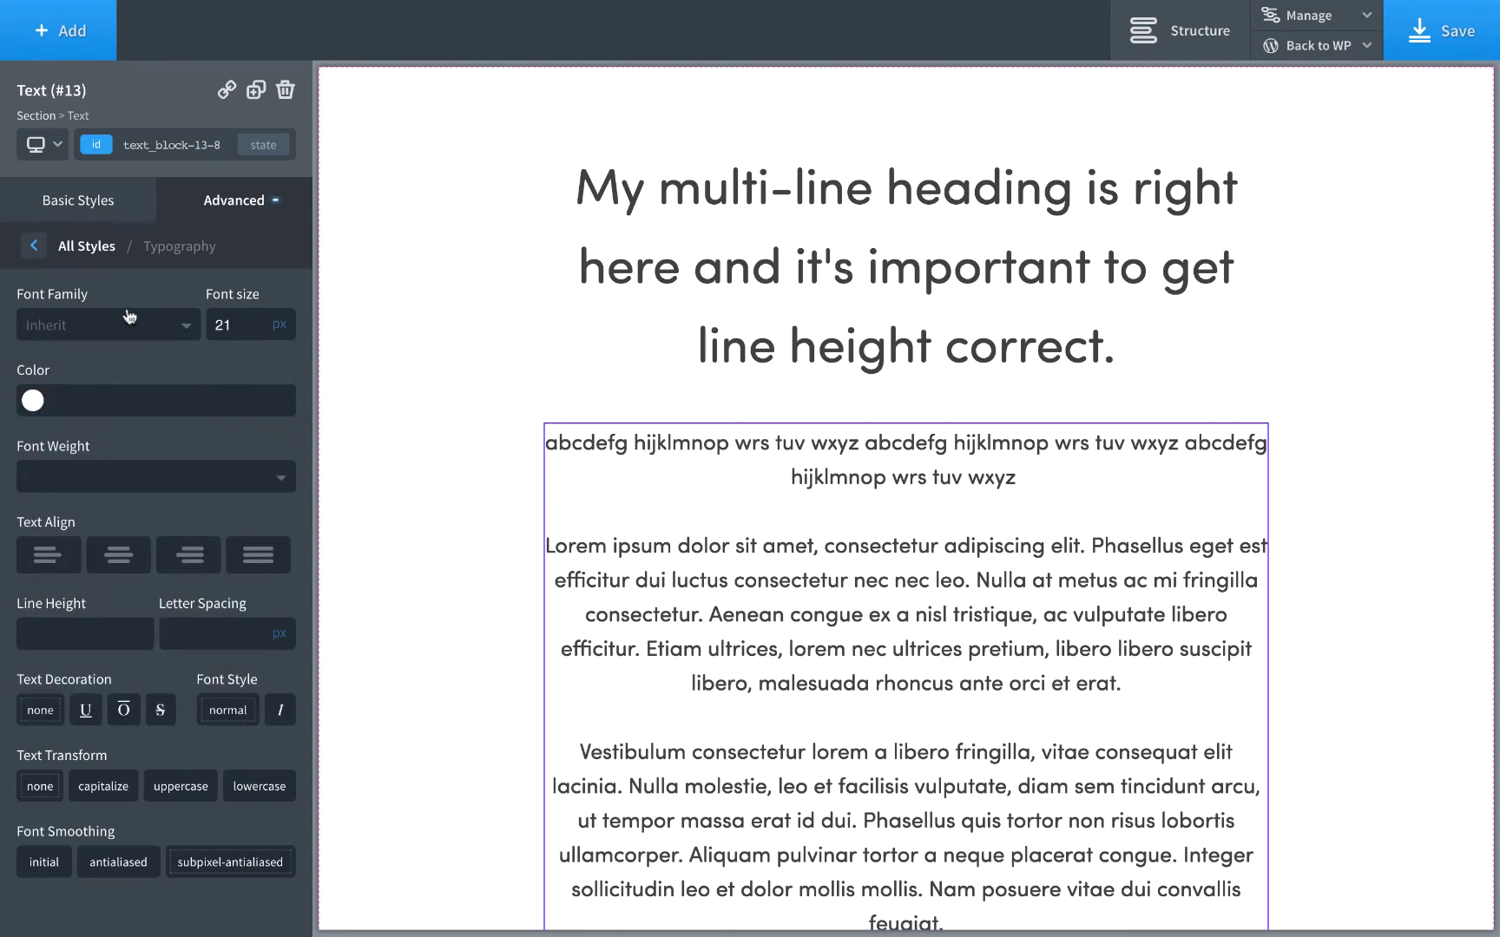
# Re-enter the body text font size as 21 px.
pyautogui.click(1337, 16)
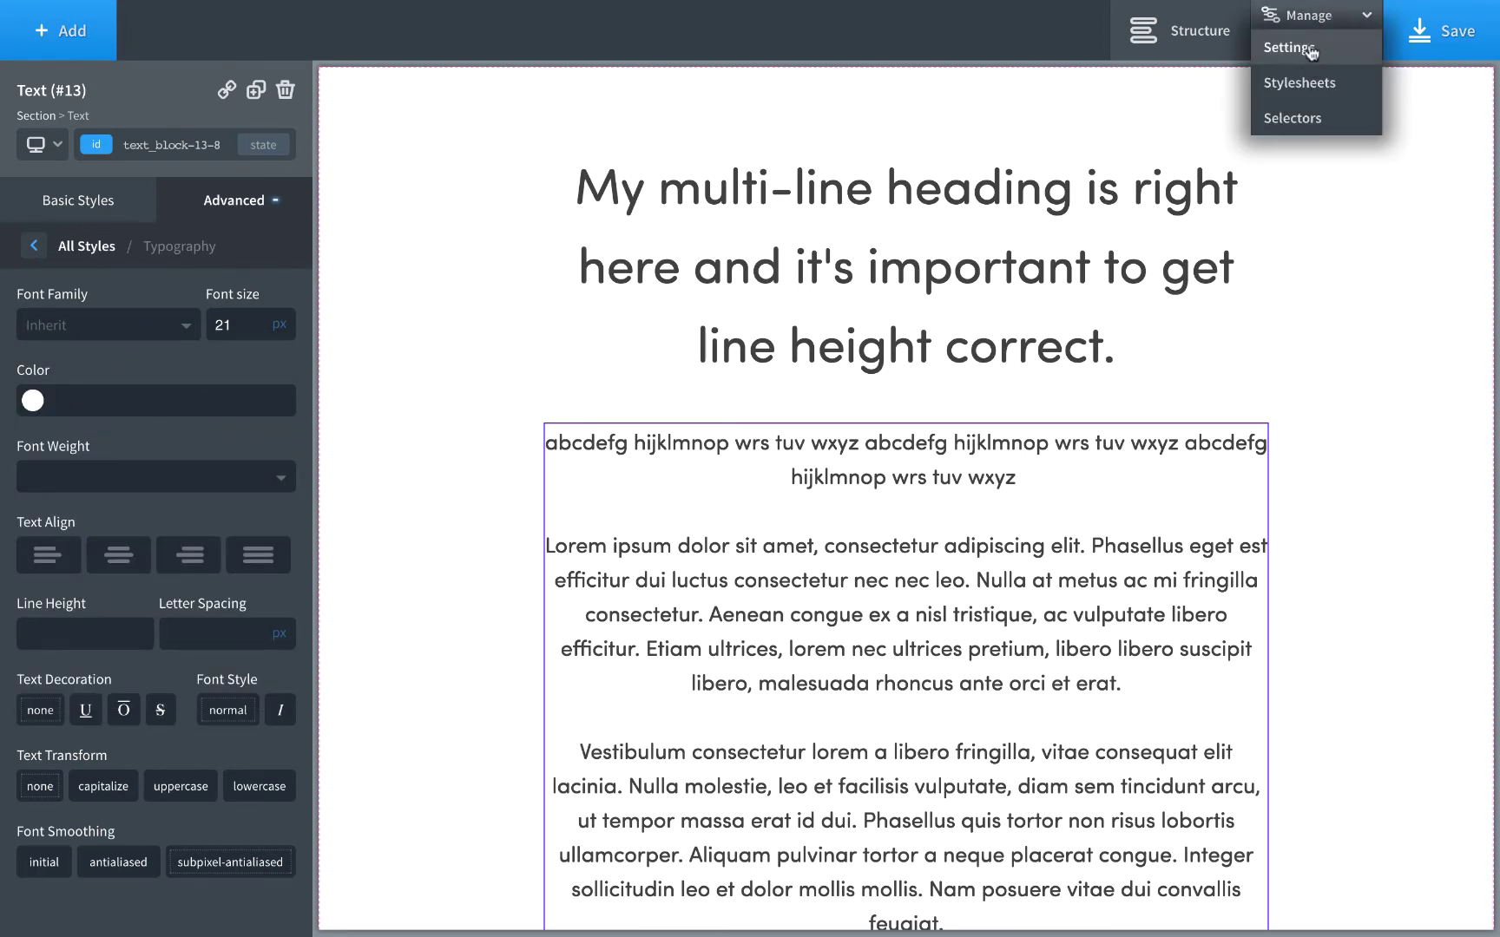
pyautogui.doubleClick(226, 324)
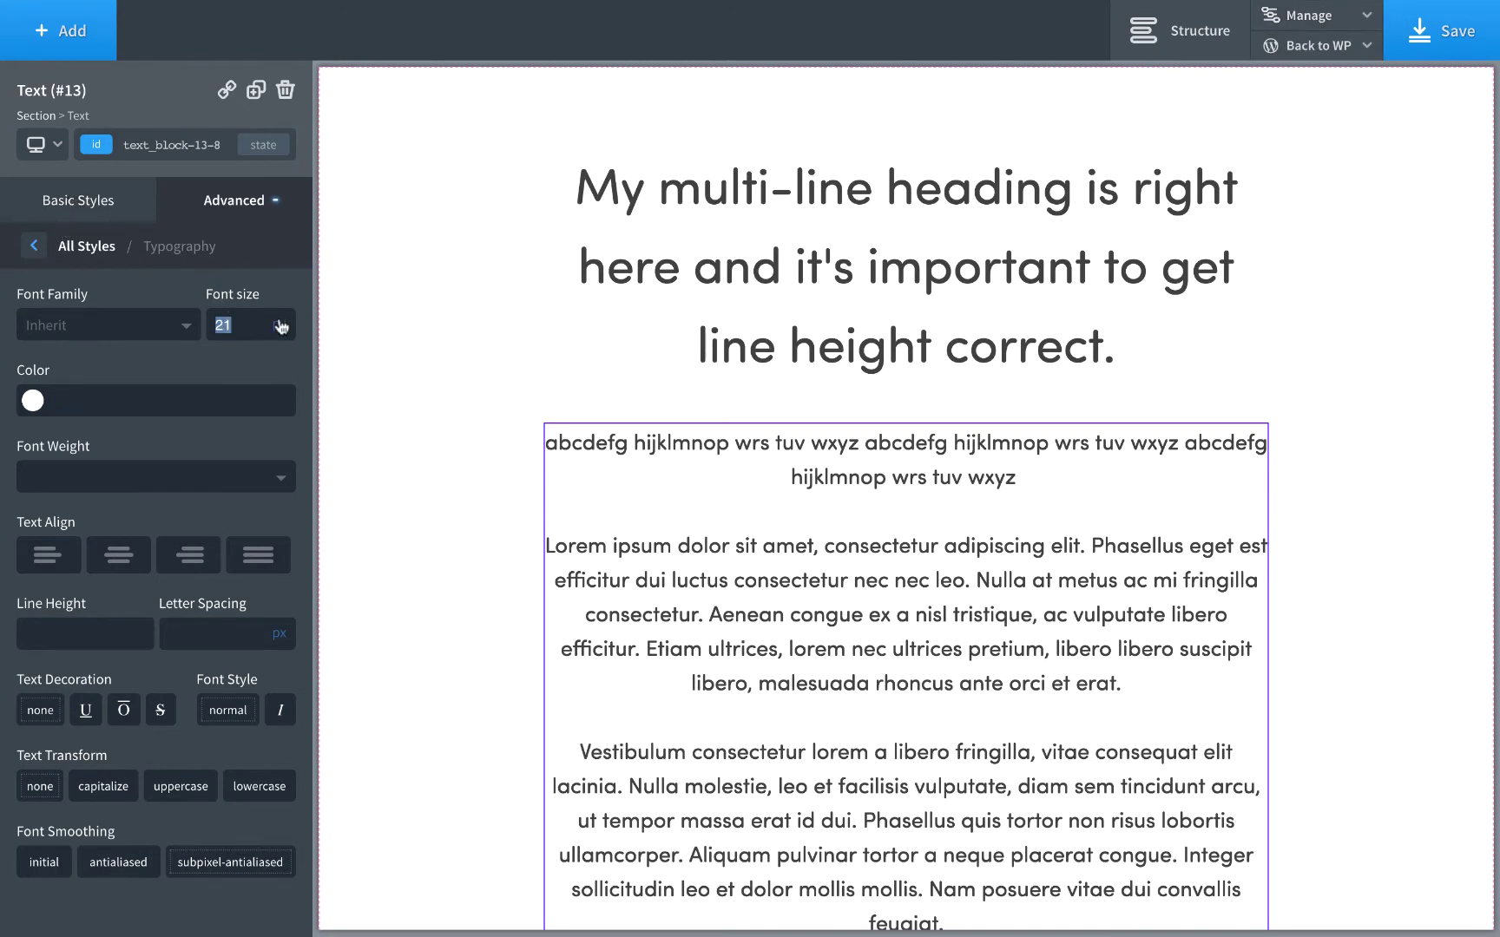
pyautogui.write('21')
pyautogui.press('Tab')
# Set the body text colour to black (#000000) after trying greys.
pyautogui.click(35, 400)
pyautogui.moveTo(74, 509); pyautogui.dragTo(4, 481)
pyautogui.click(40, 412)
pyautogui.click(40, 413)
pyautogui.click(33, 411)
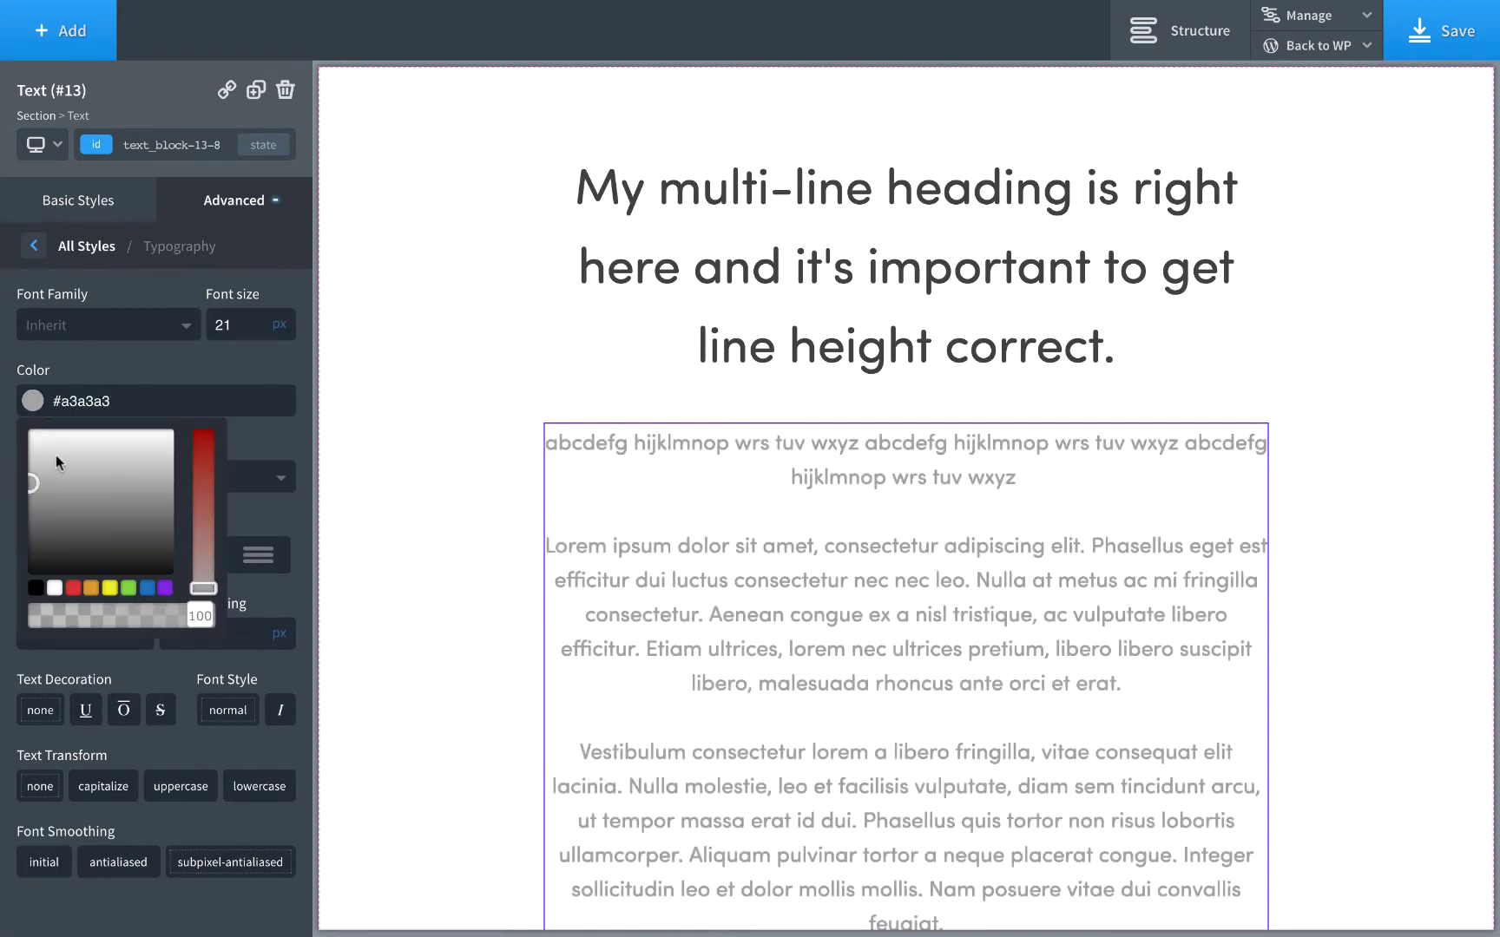
pyautogui.click(36, 588)
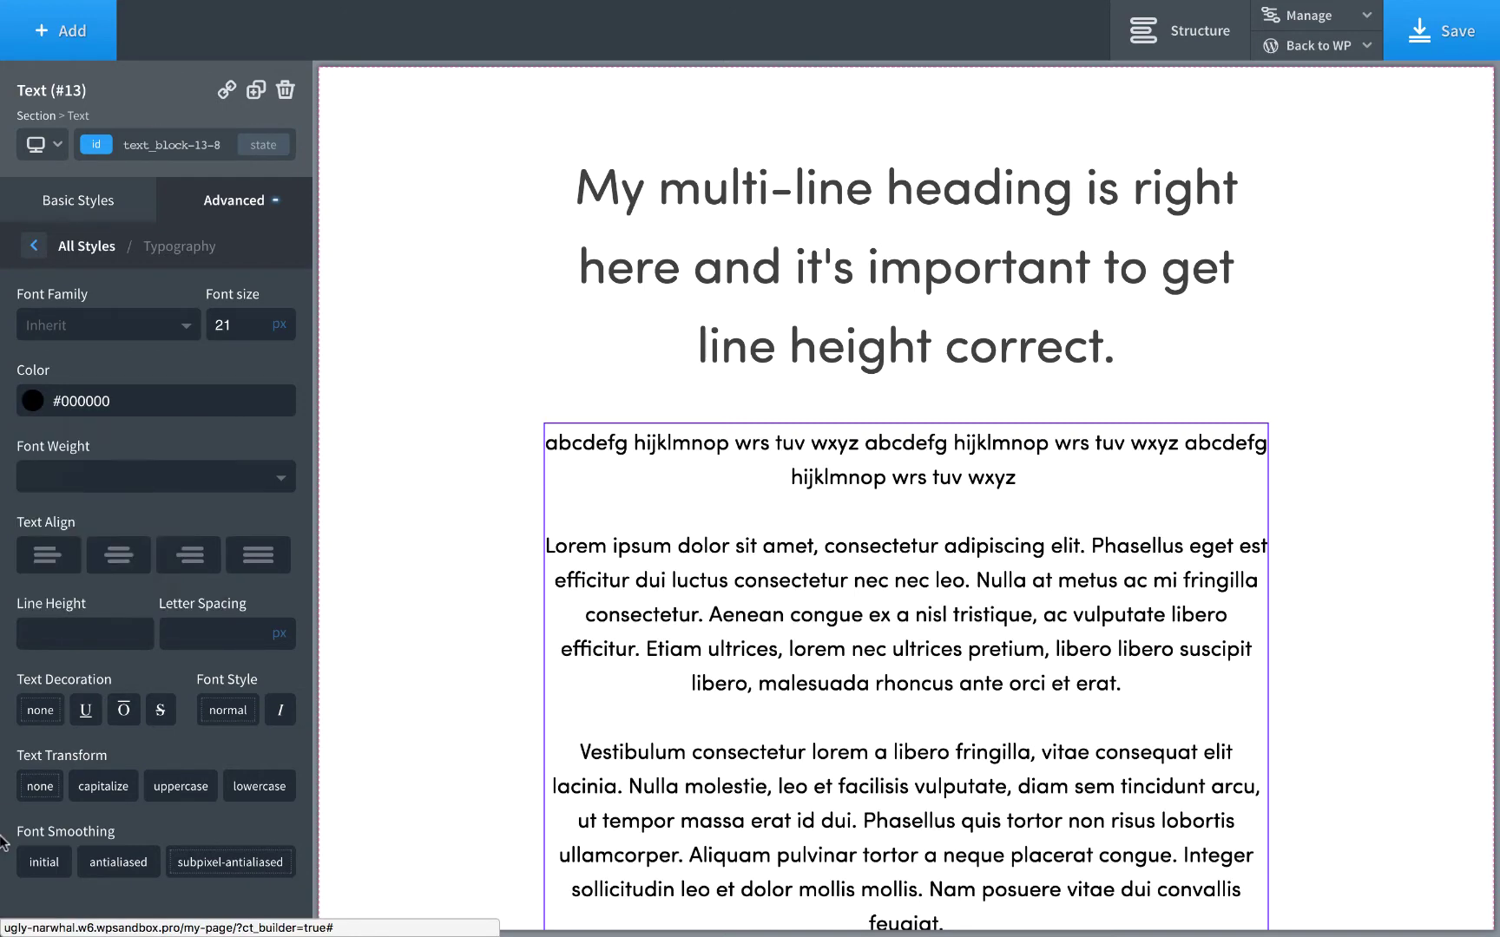
# Try font weight 700 on the body text, then revert it to 400.
pyautogui.click(84, 483)
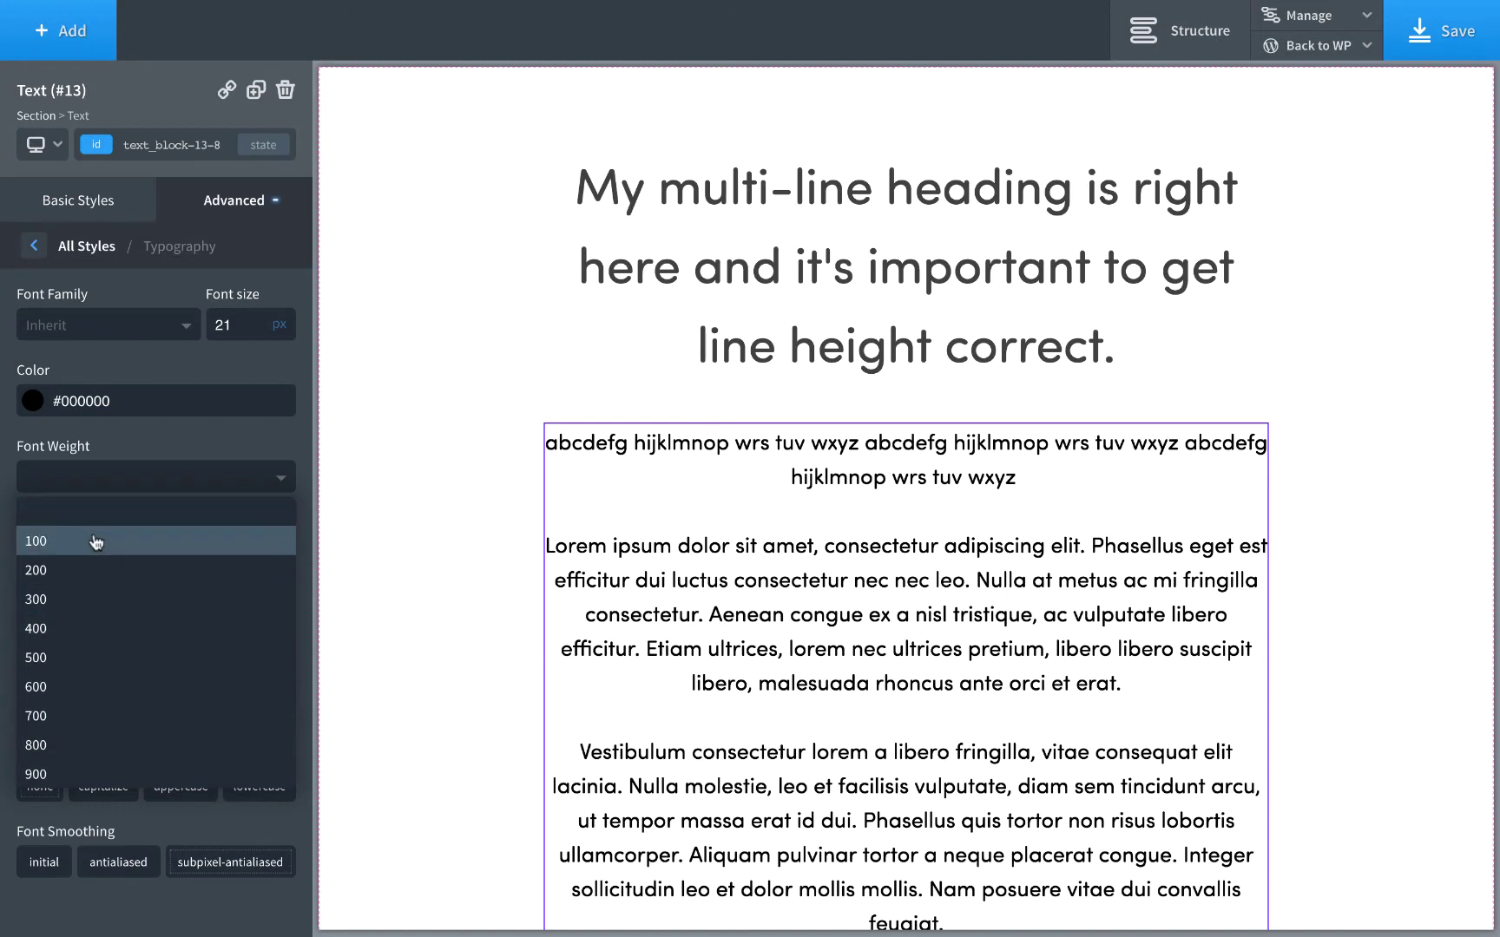
pyautogui.click(72, 632)
pyautogui.click(92, 479)
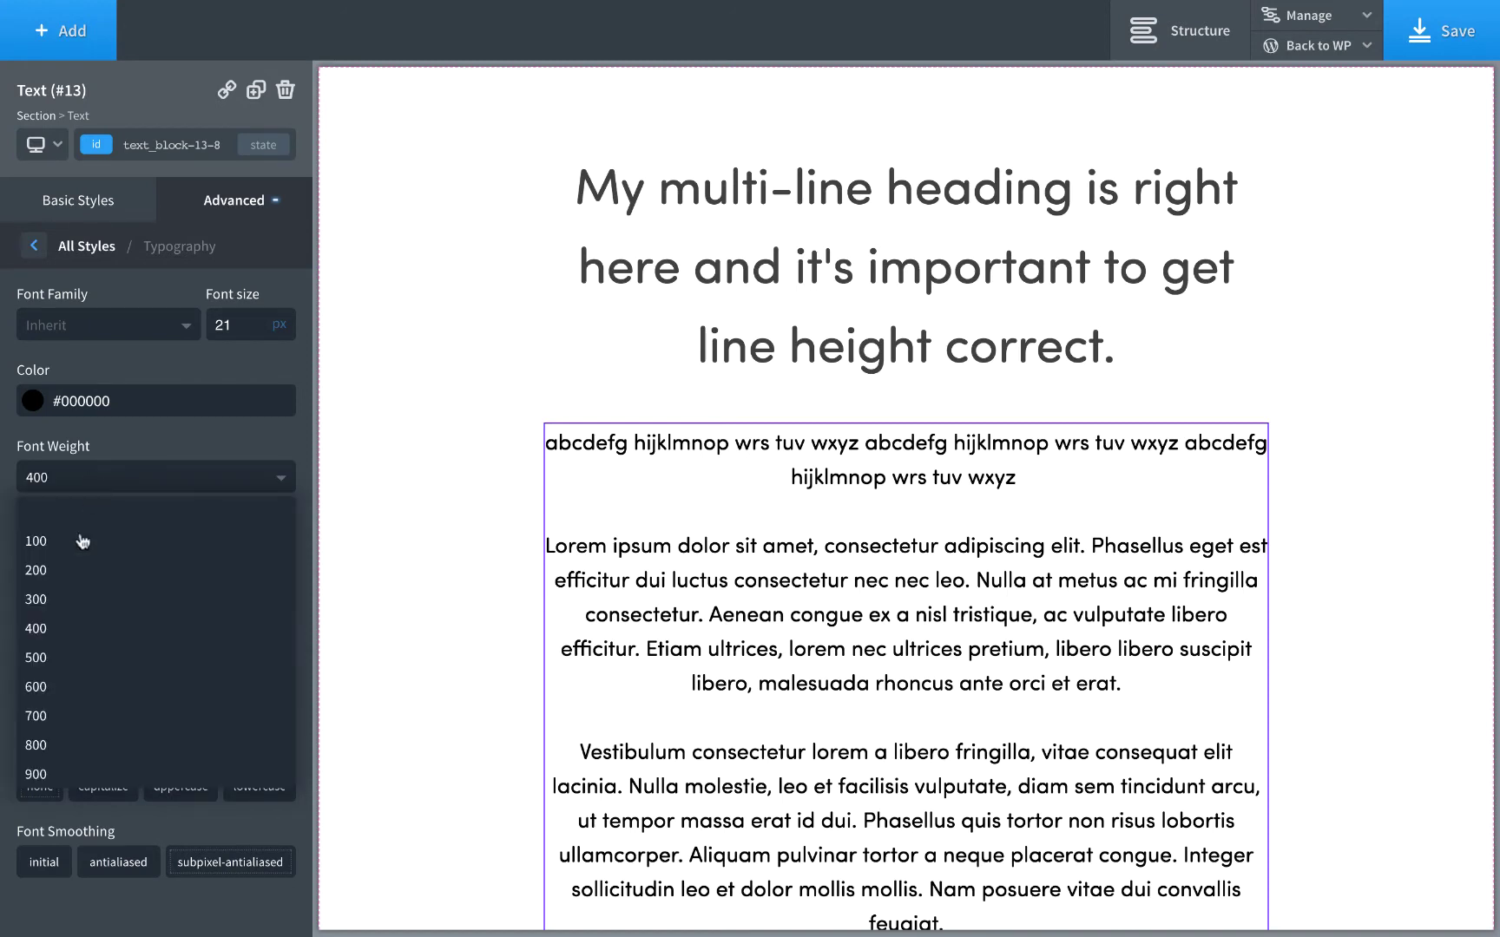
pyautogui.click(58, 717)
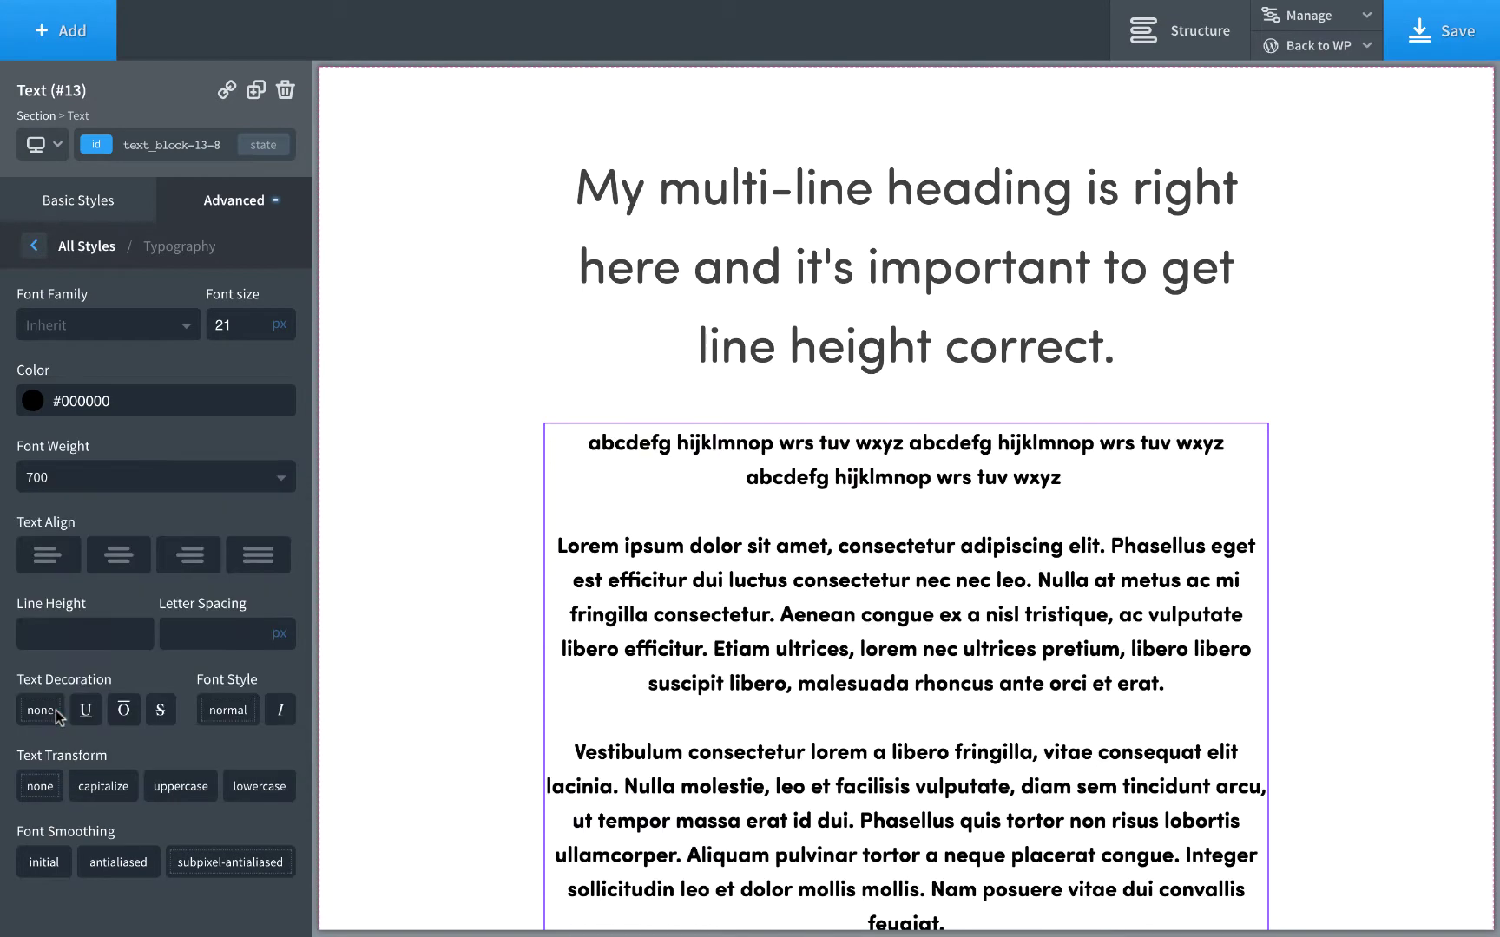
pyautogui.click(87, 485)
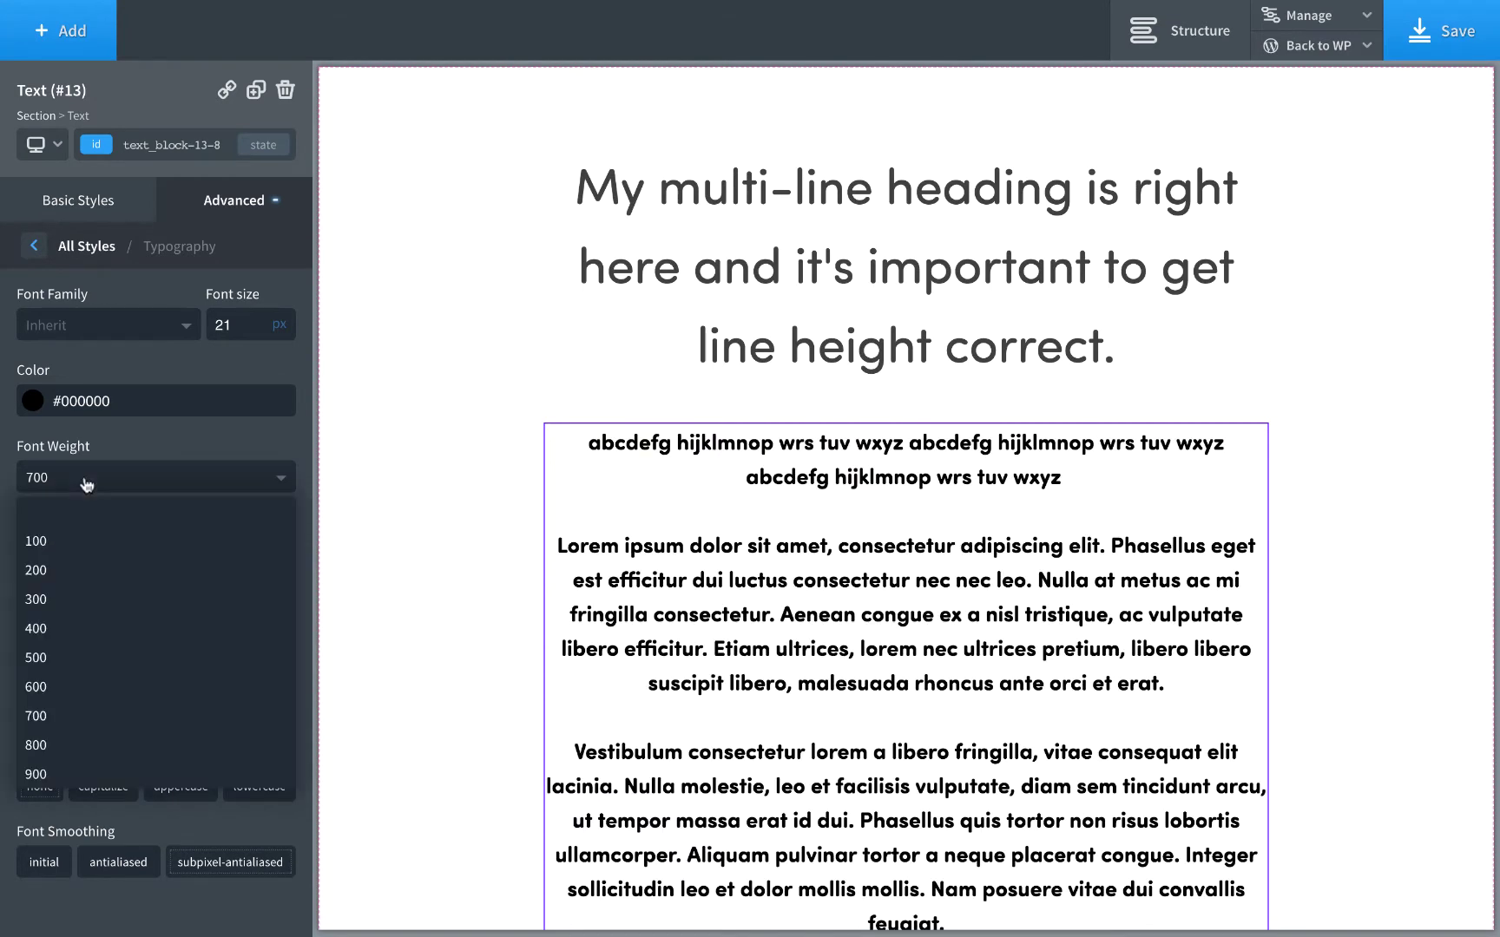
pyautogui.click(67, 622)
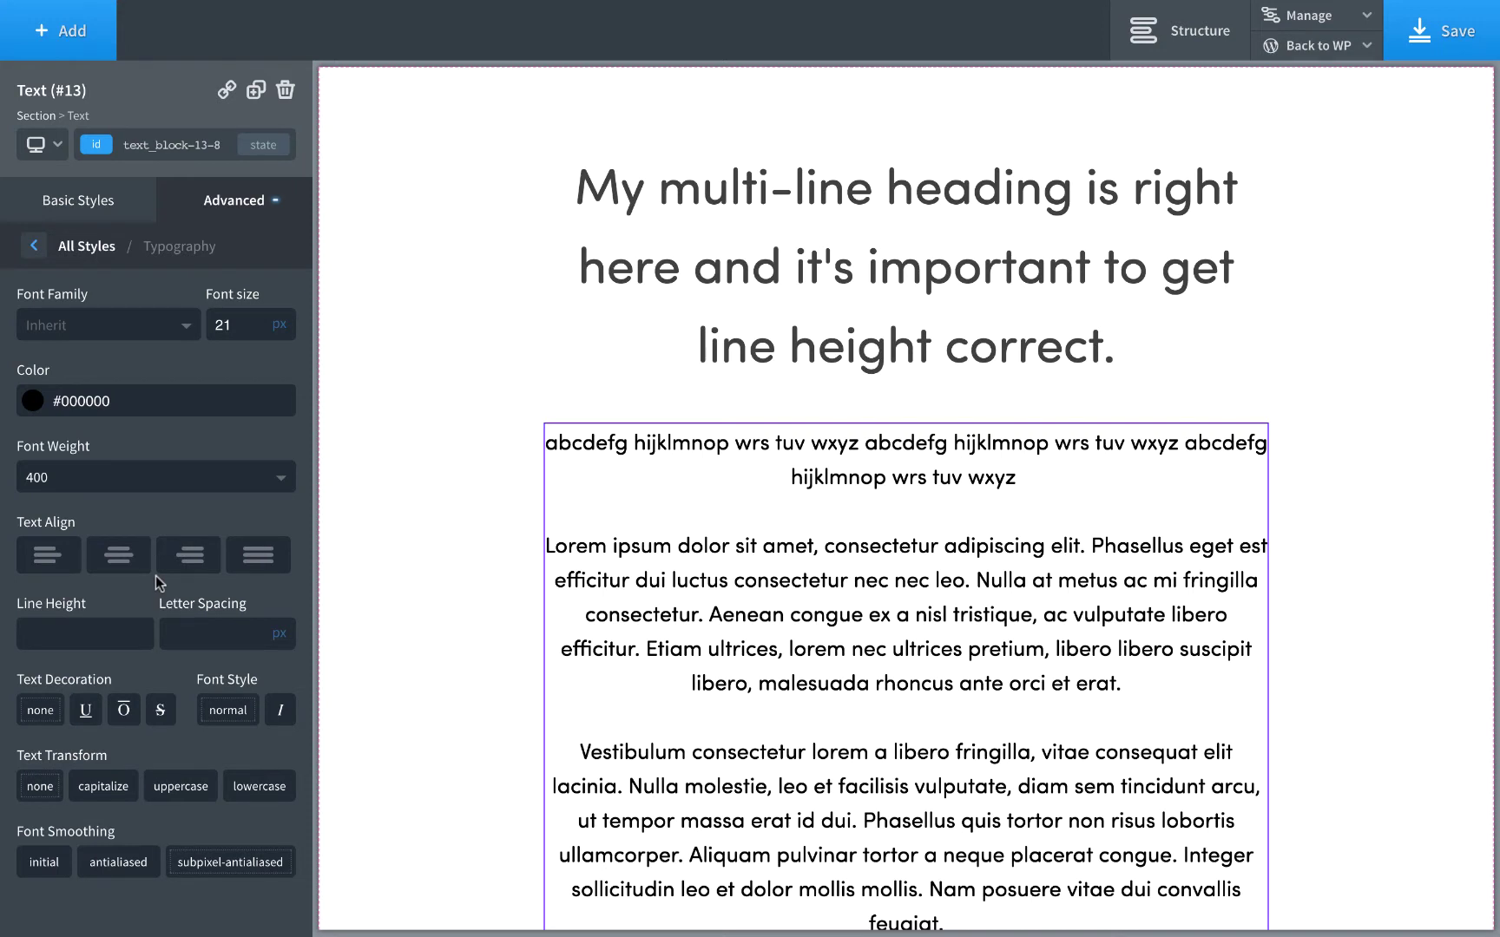
# Left-align the body text block.
pyautogui.scroll(-1, 684, 521)
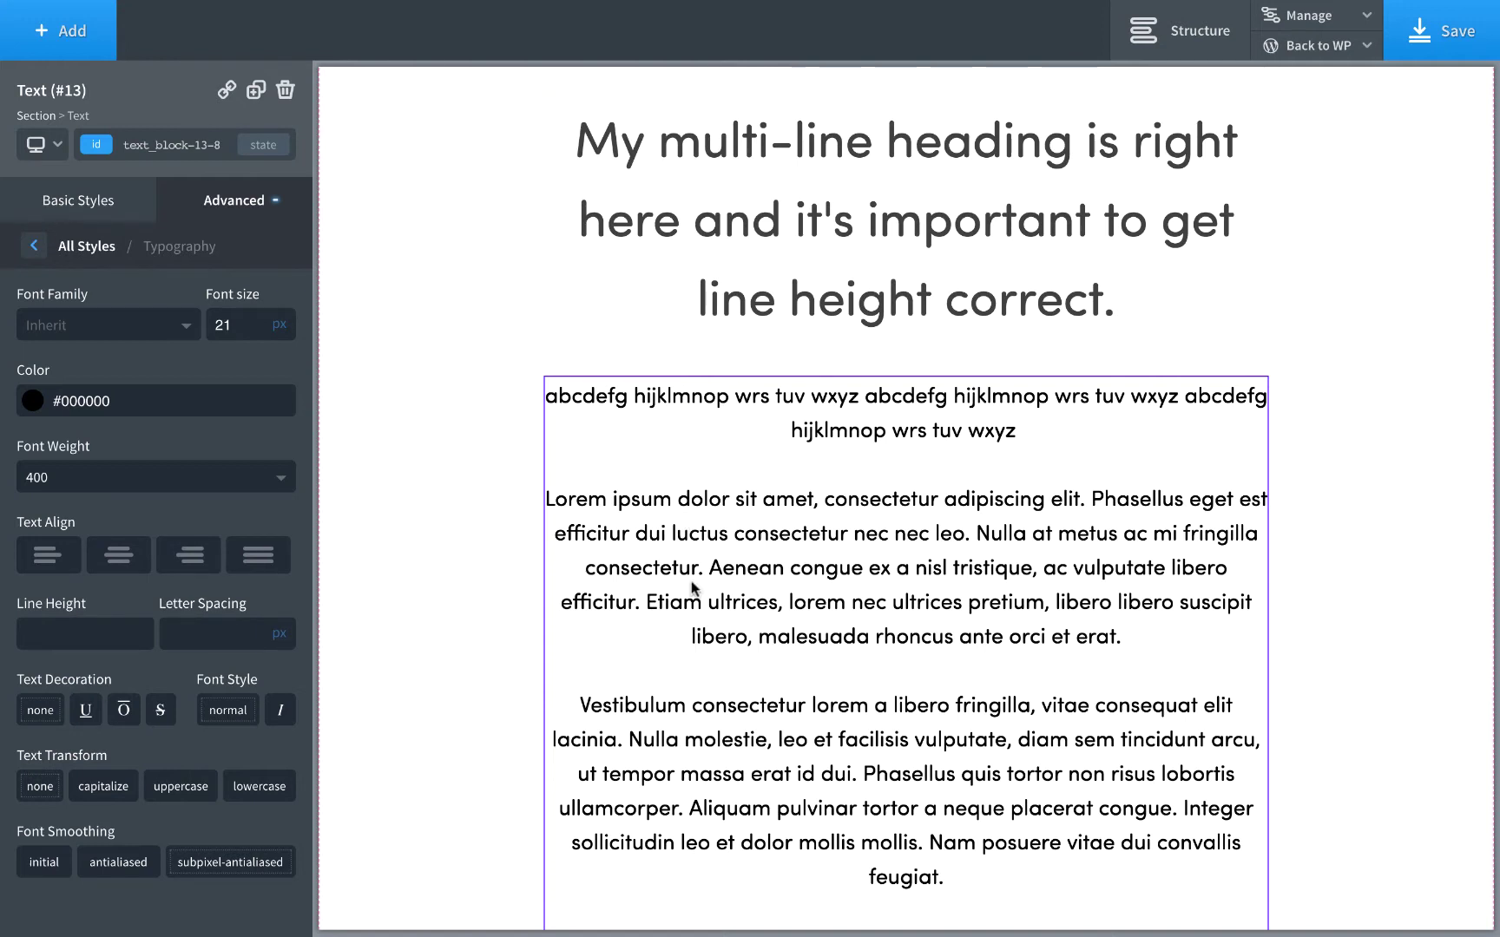
pyautogui.scroll(1, 960, 488)
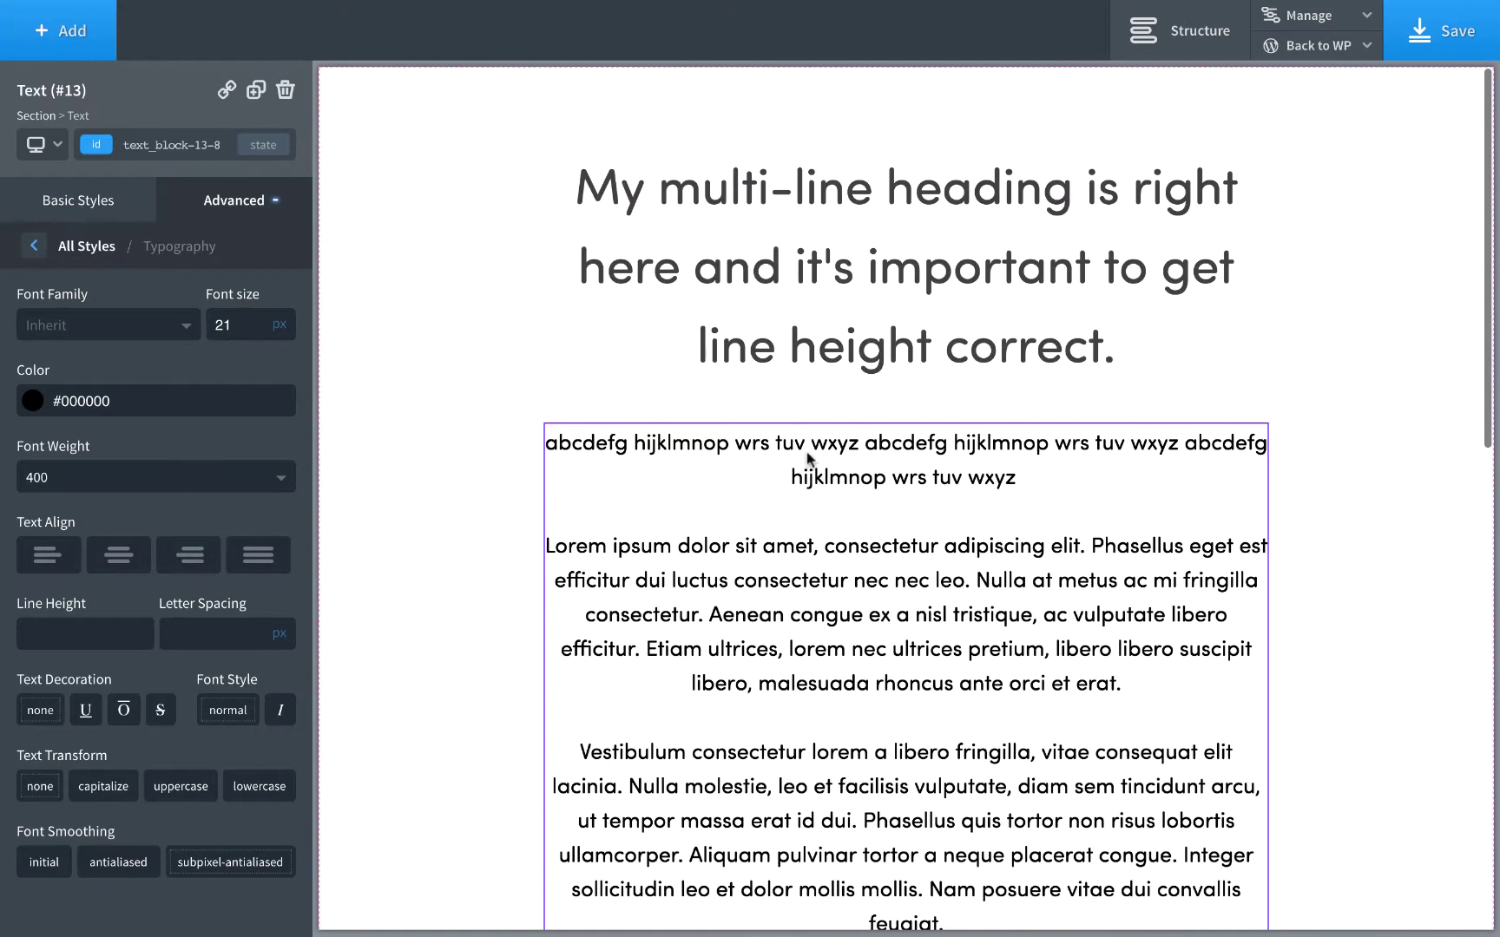
pyautogui.click(45, 558)
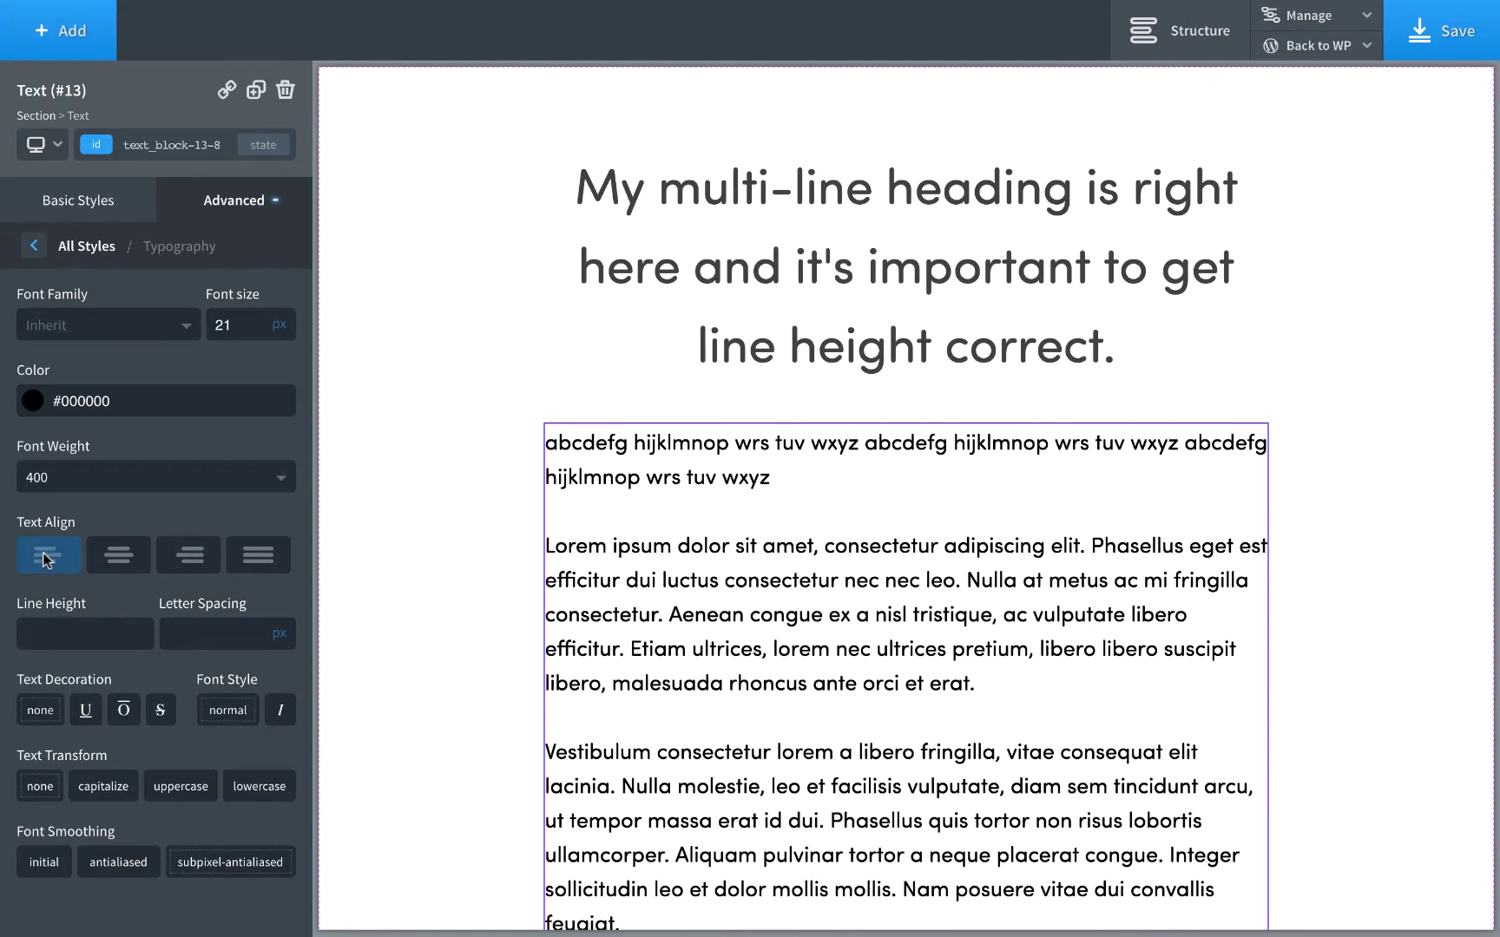
pyautogui.scroll(-2, 877, 549)
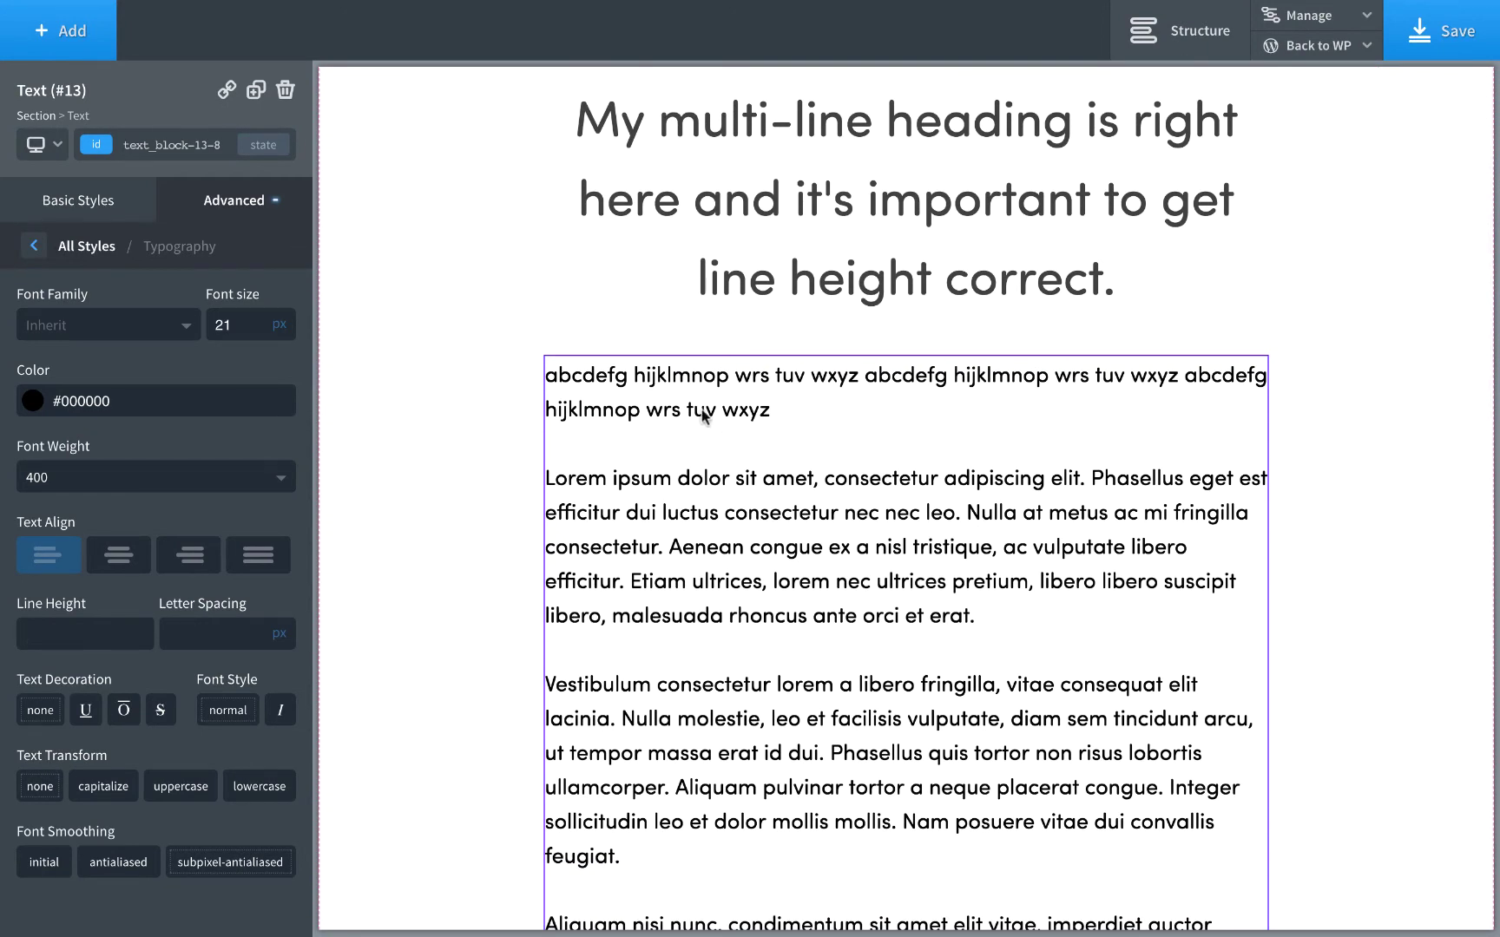
pyautogui.tripleClick(704, 417)
pyautogui.click(783, 401)
# Try body text line heights of 2, 1.4, 1.6, 1.3, 1.7 and 1.45.
pyautogui.click(54, 635)
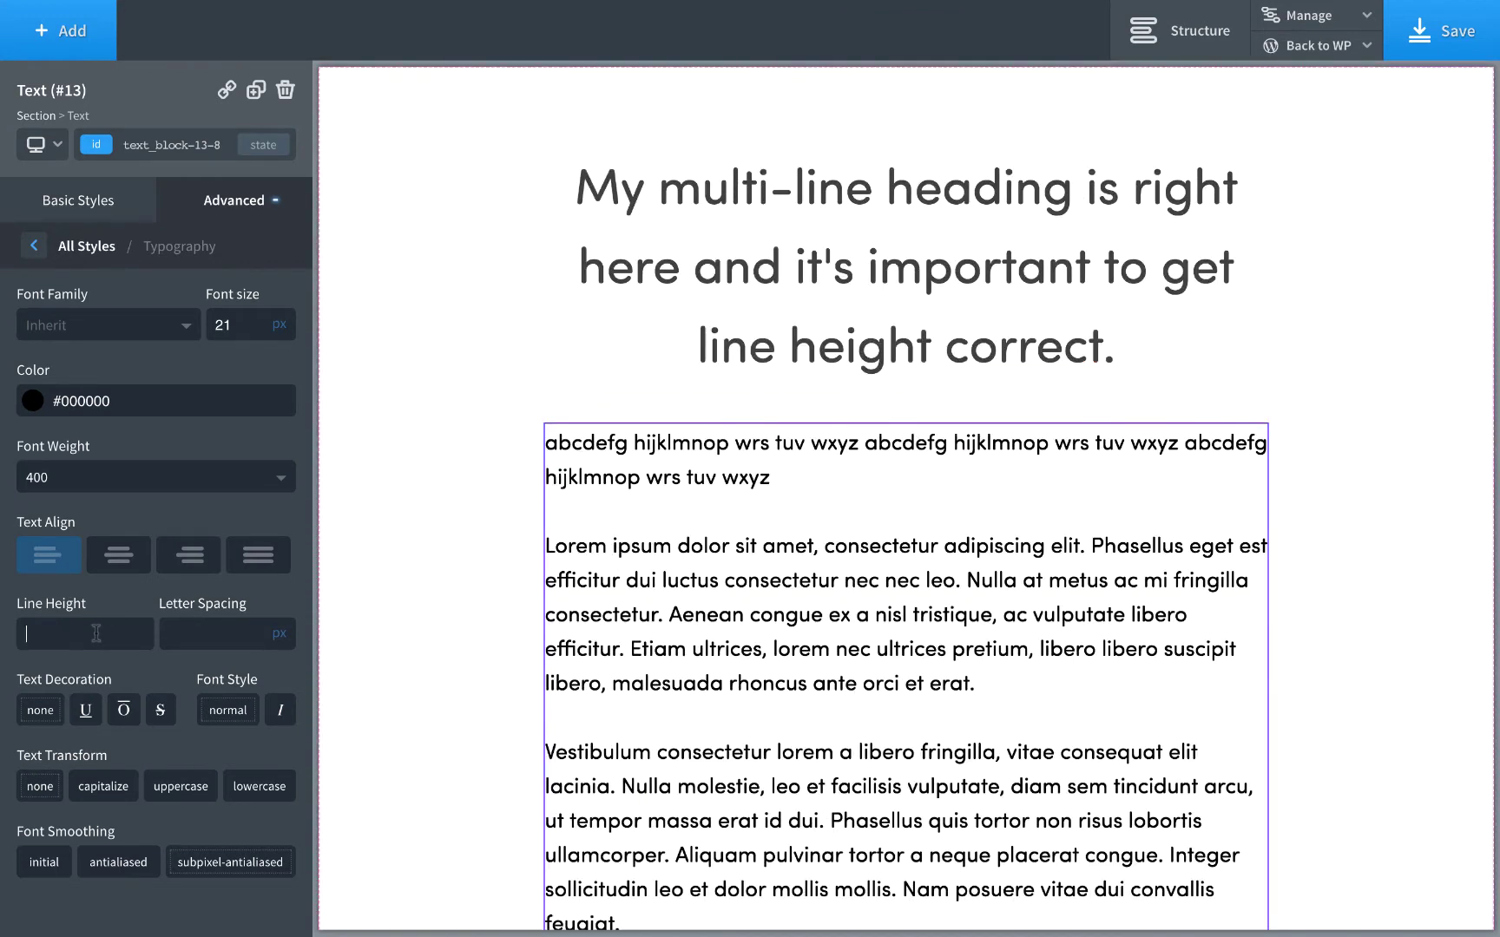
pyautogui.write('2')
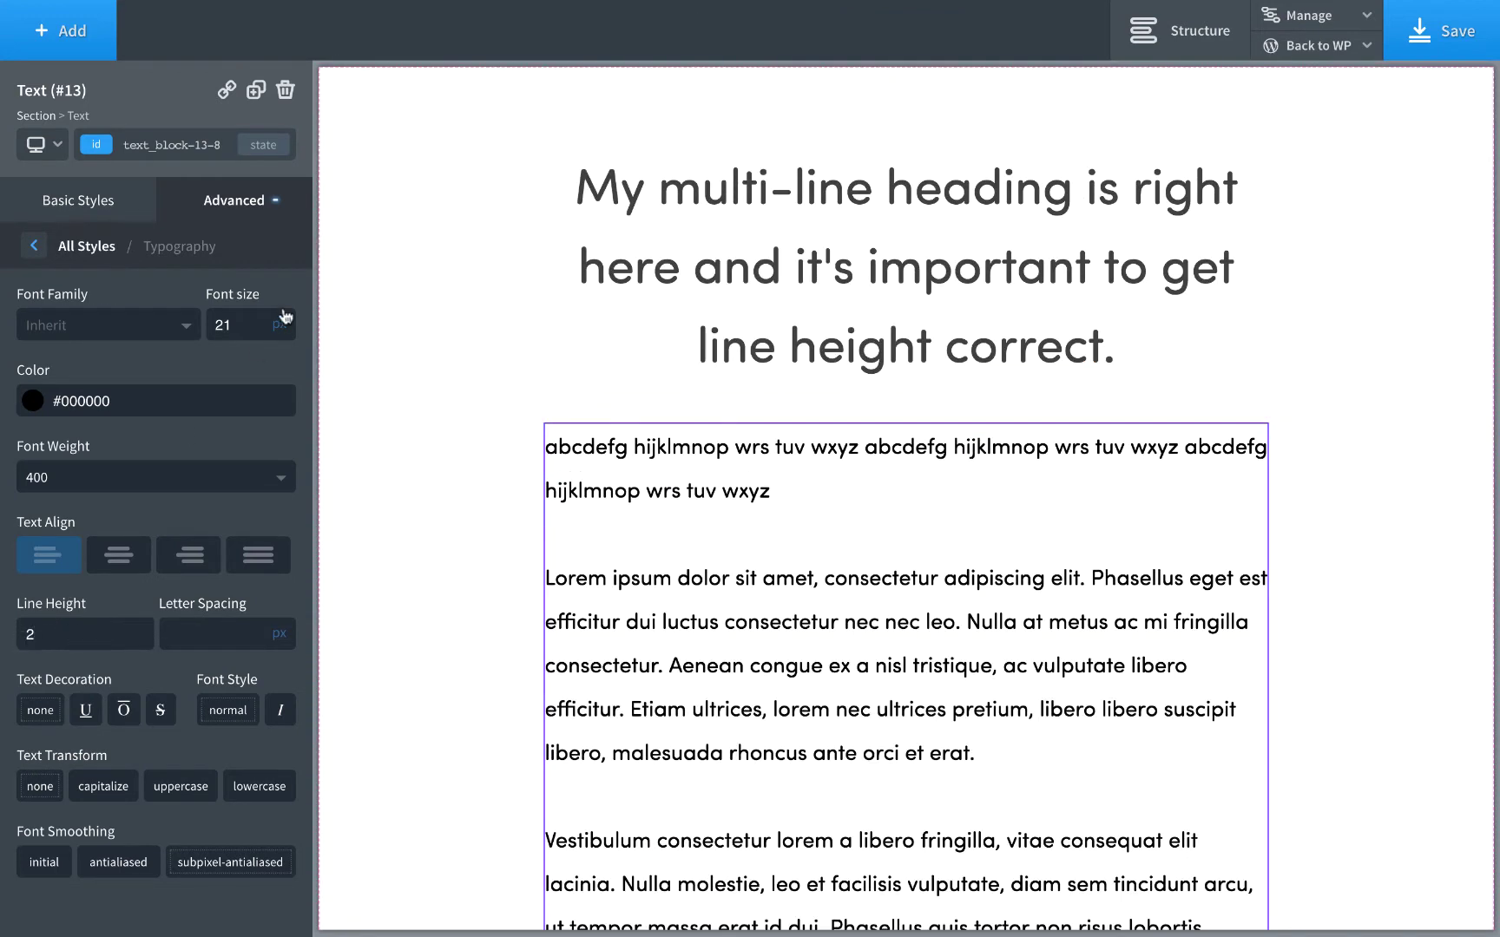
pyautogui.doubleClick(230, 312)
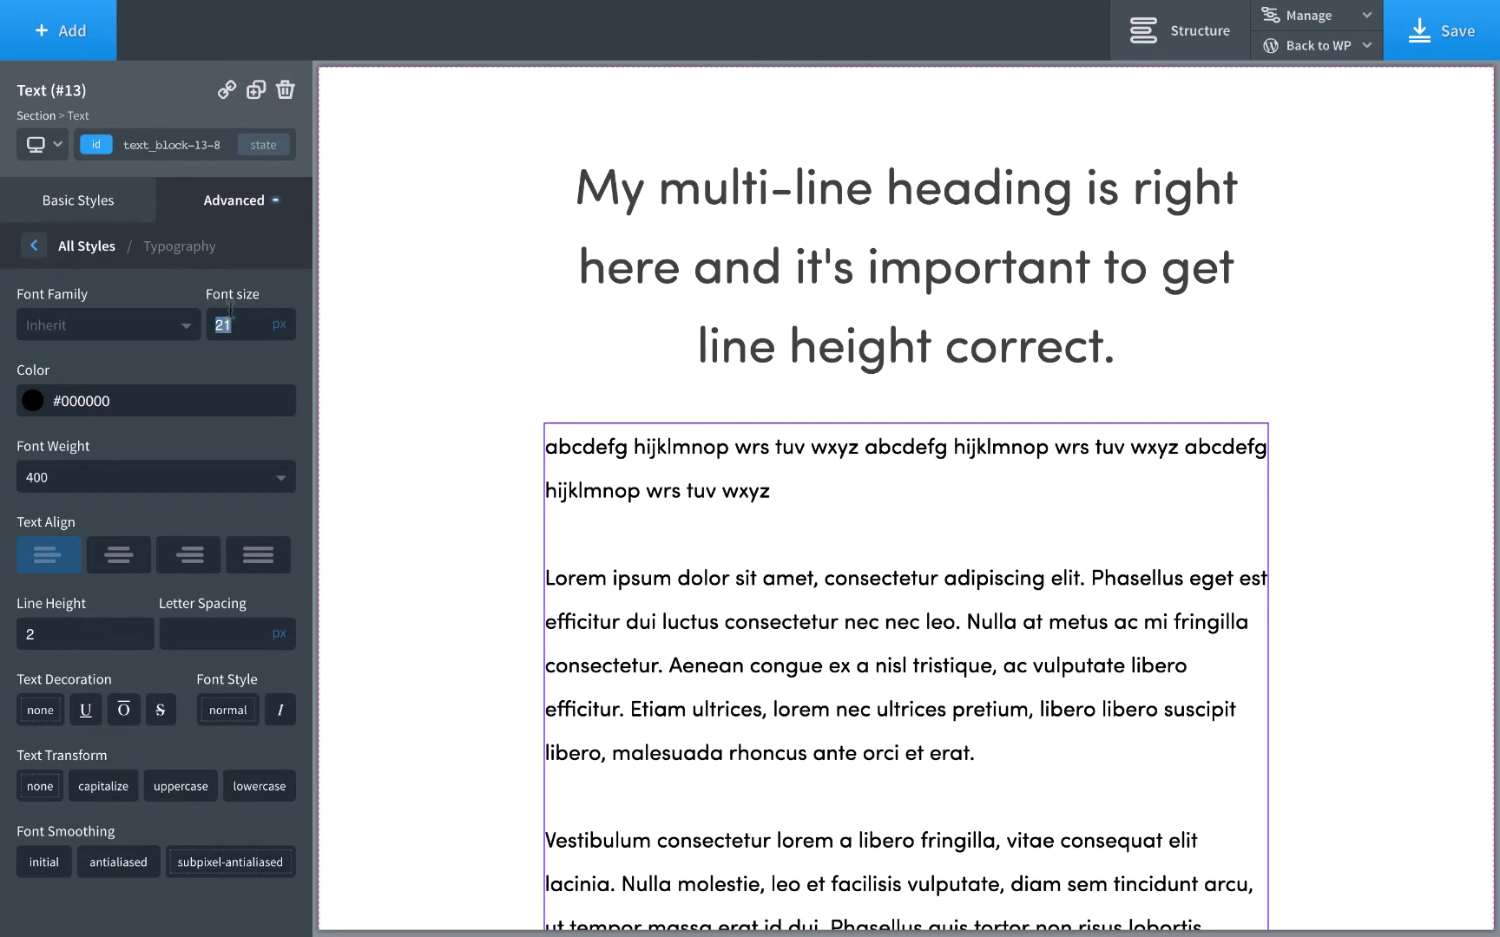
pyautogui.click(48, 647)
pyautogui.press('BackSpace')
pyautogui.write('1')
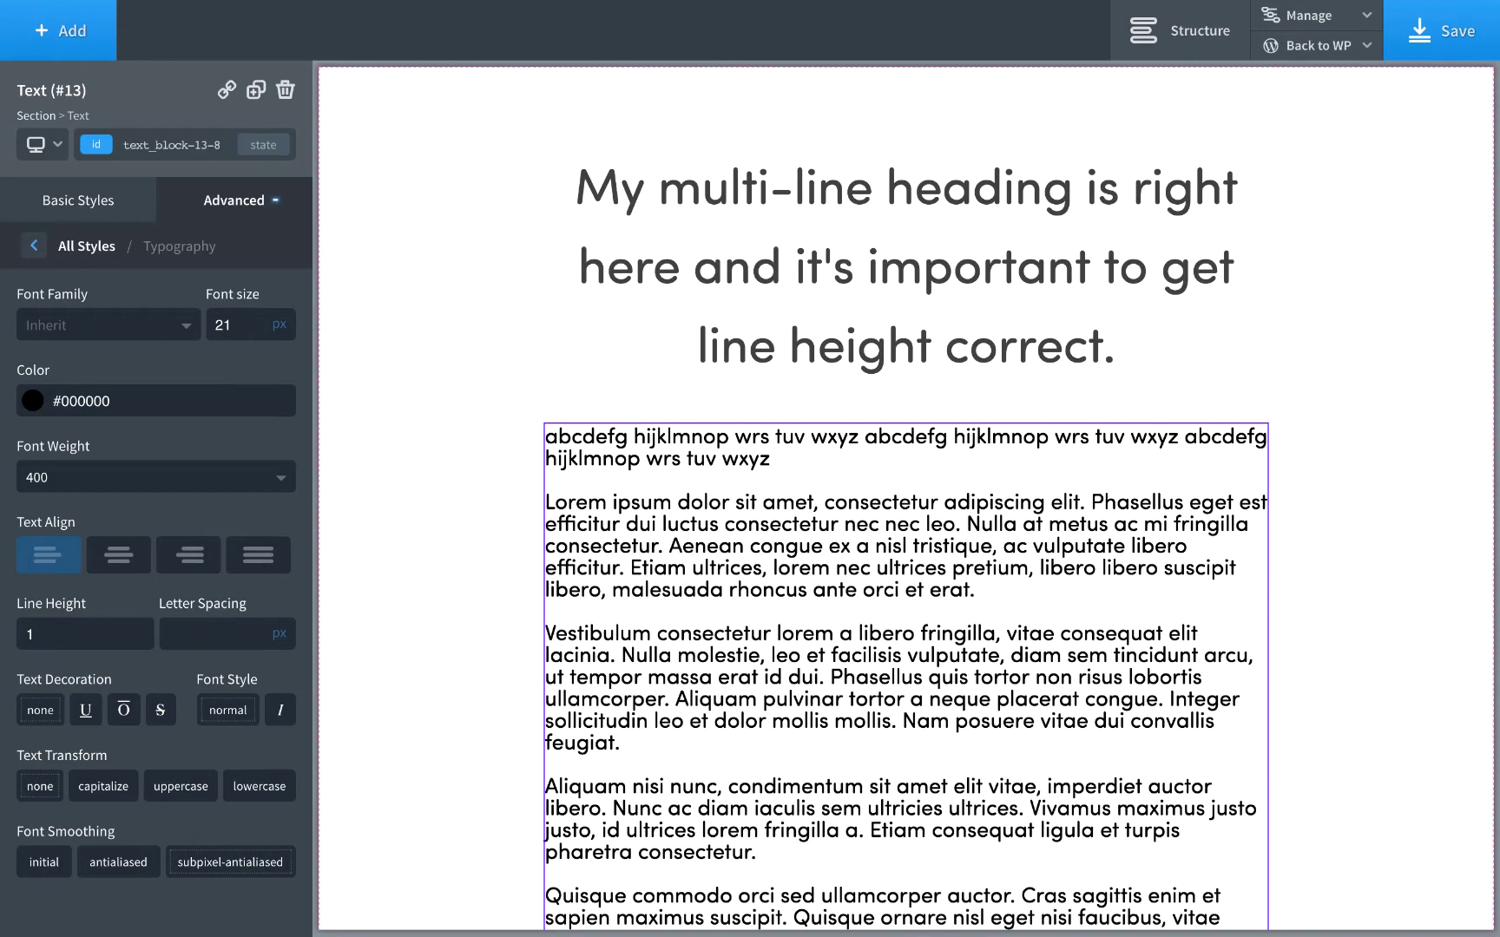
pyautogui.write('.4')
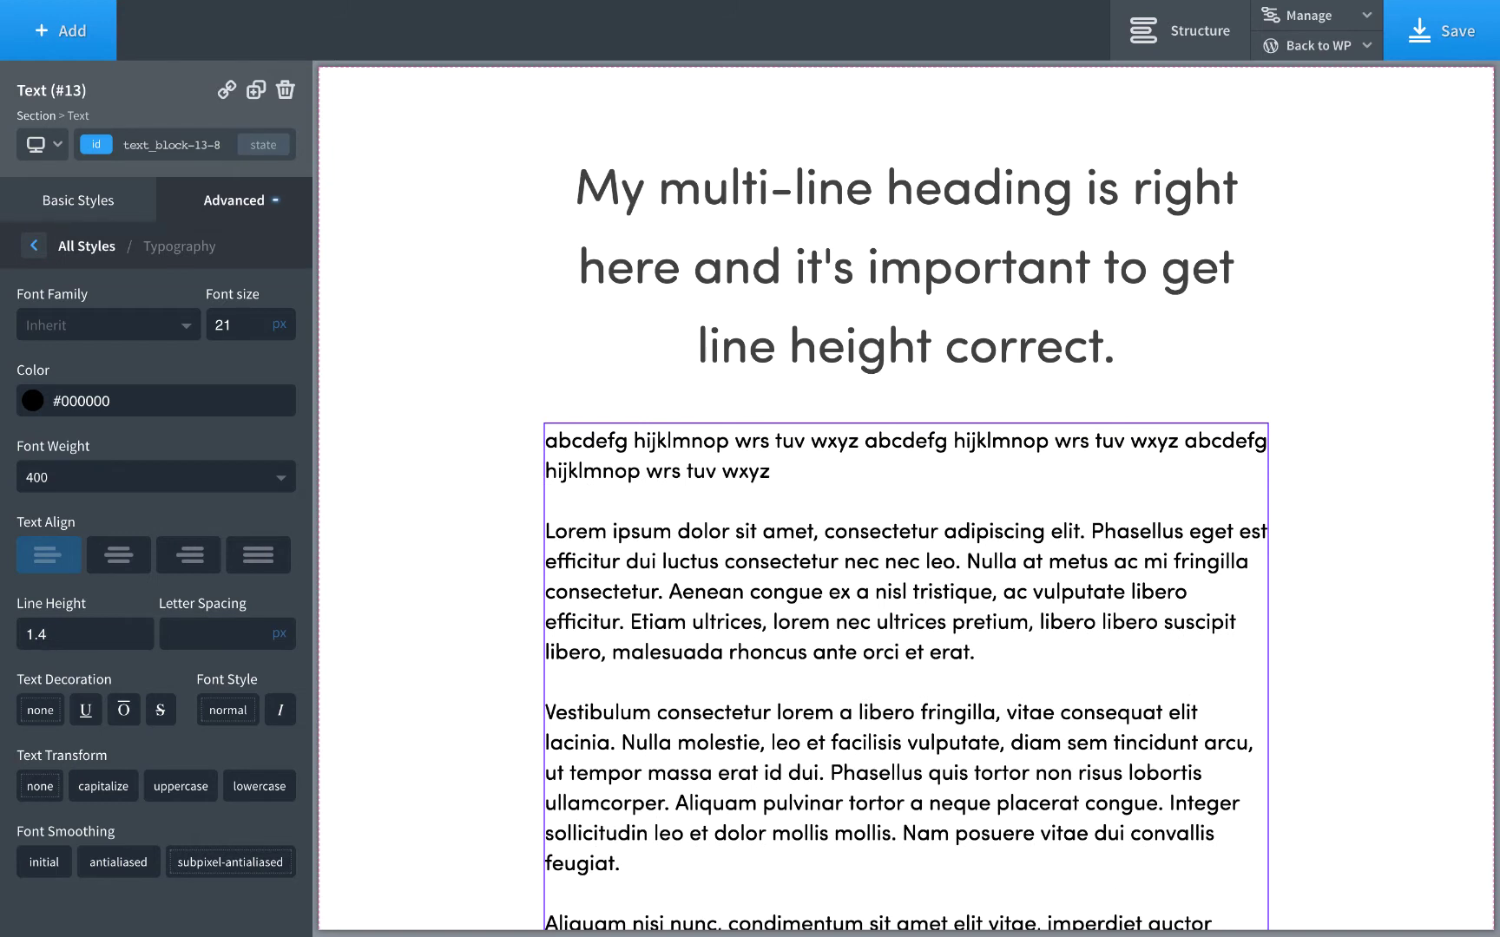
pyautogui.hotkey('shift', 'Left')
pyautogui.write('6')
pyautogui.hotkey('shift', 'Left')
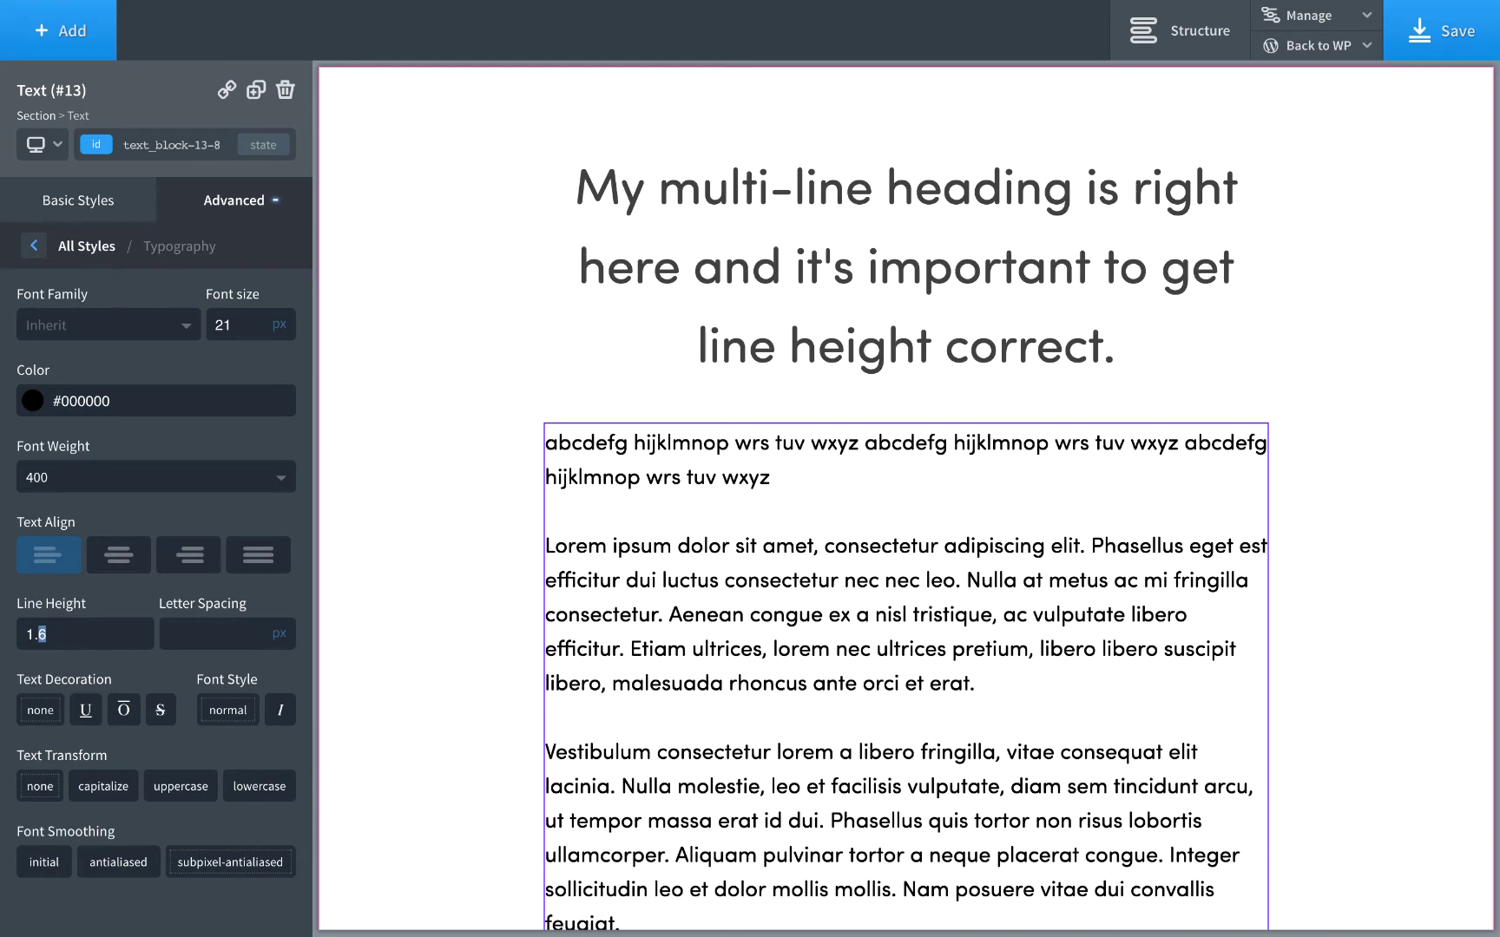
pyautogui.write('3')
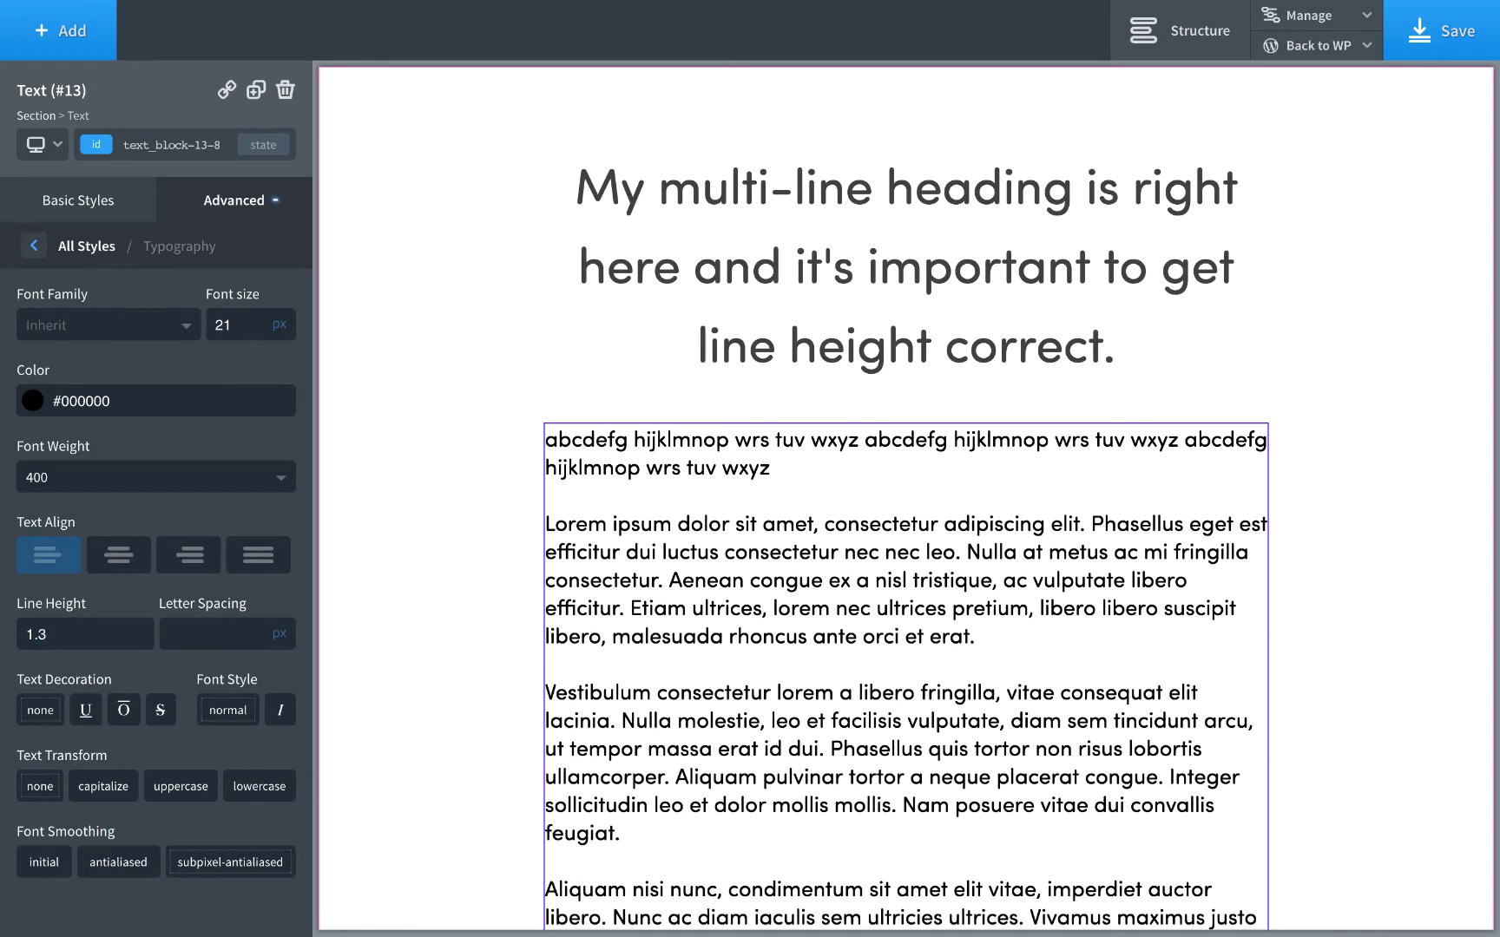
pyautogui.hotkey('shift', 'Left')
pyautogui.write('7')
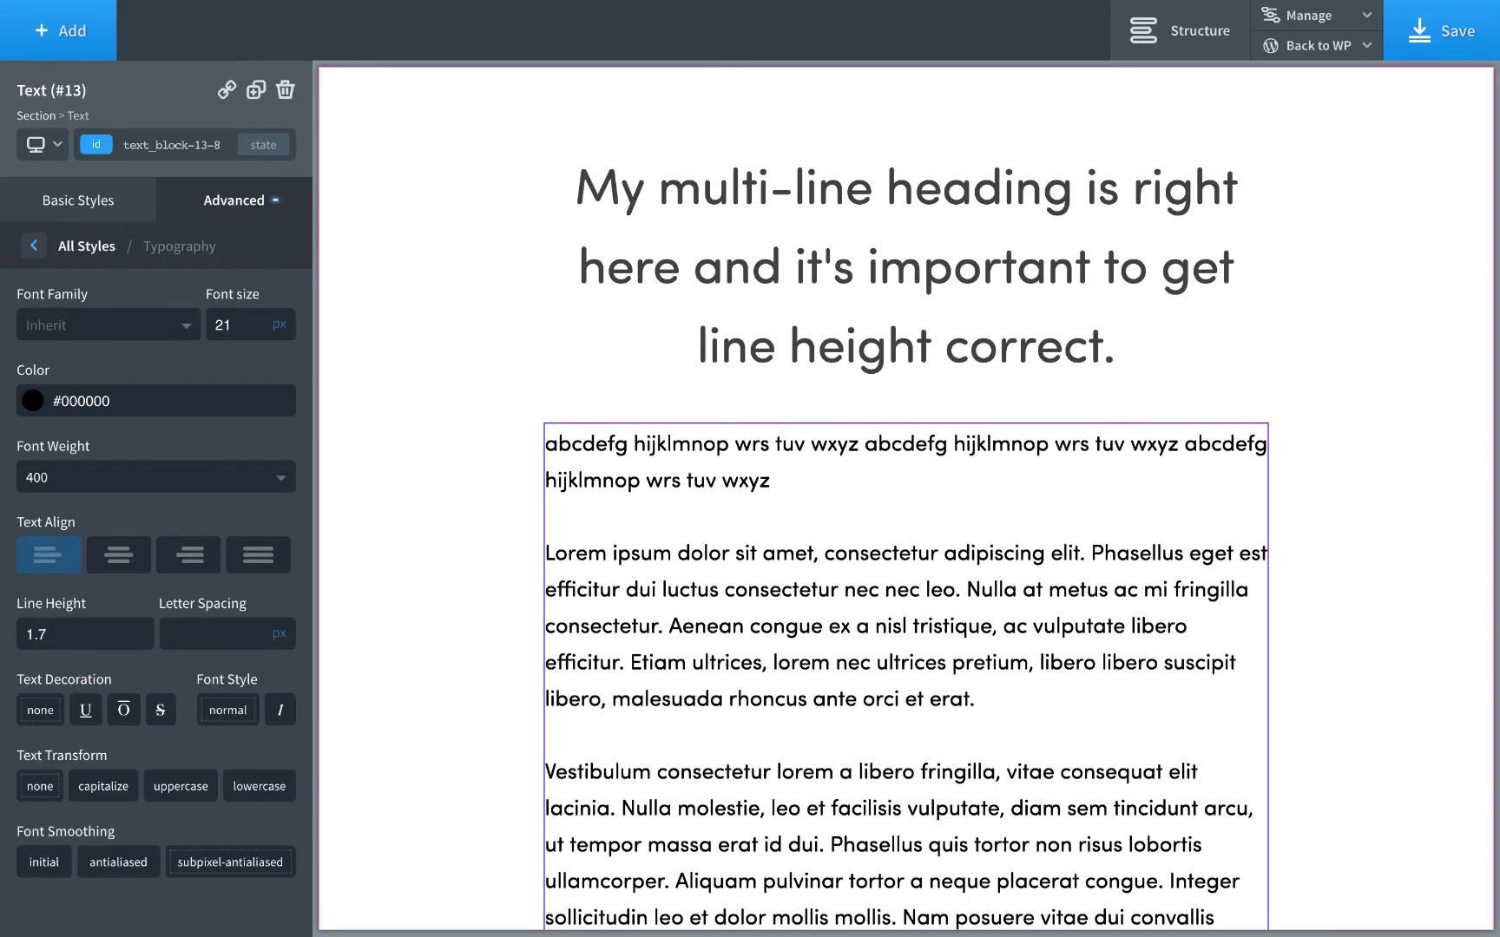
pyautogui.hotkey('shift', 'Left')
pyautogui.write('4')
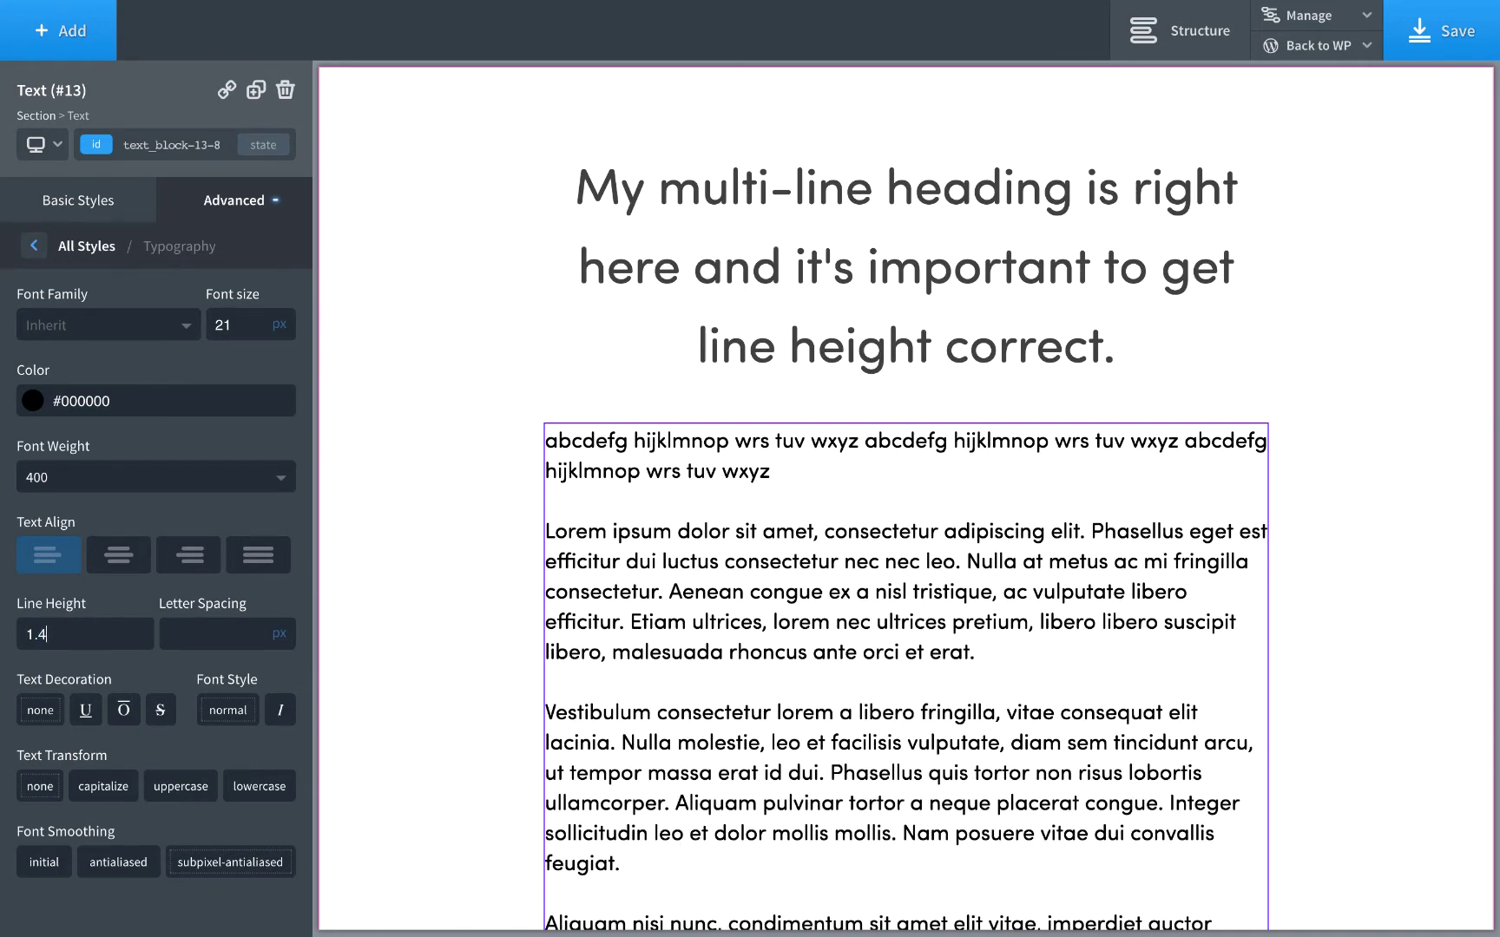
pyautogui.write('5')
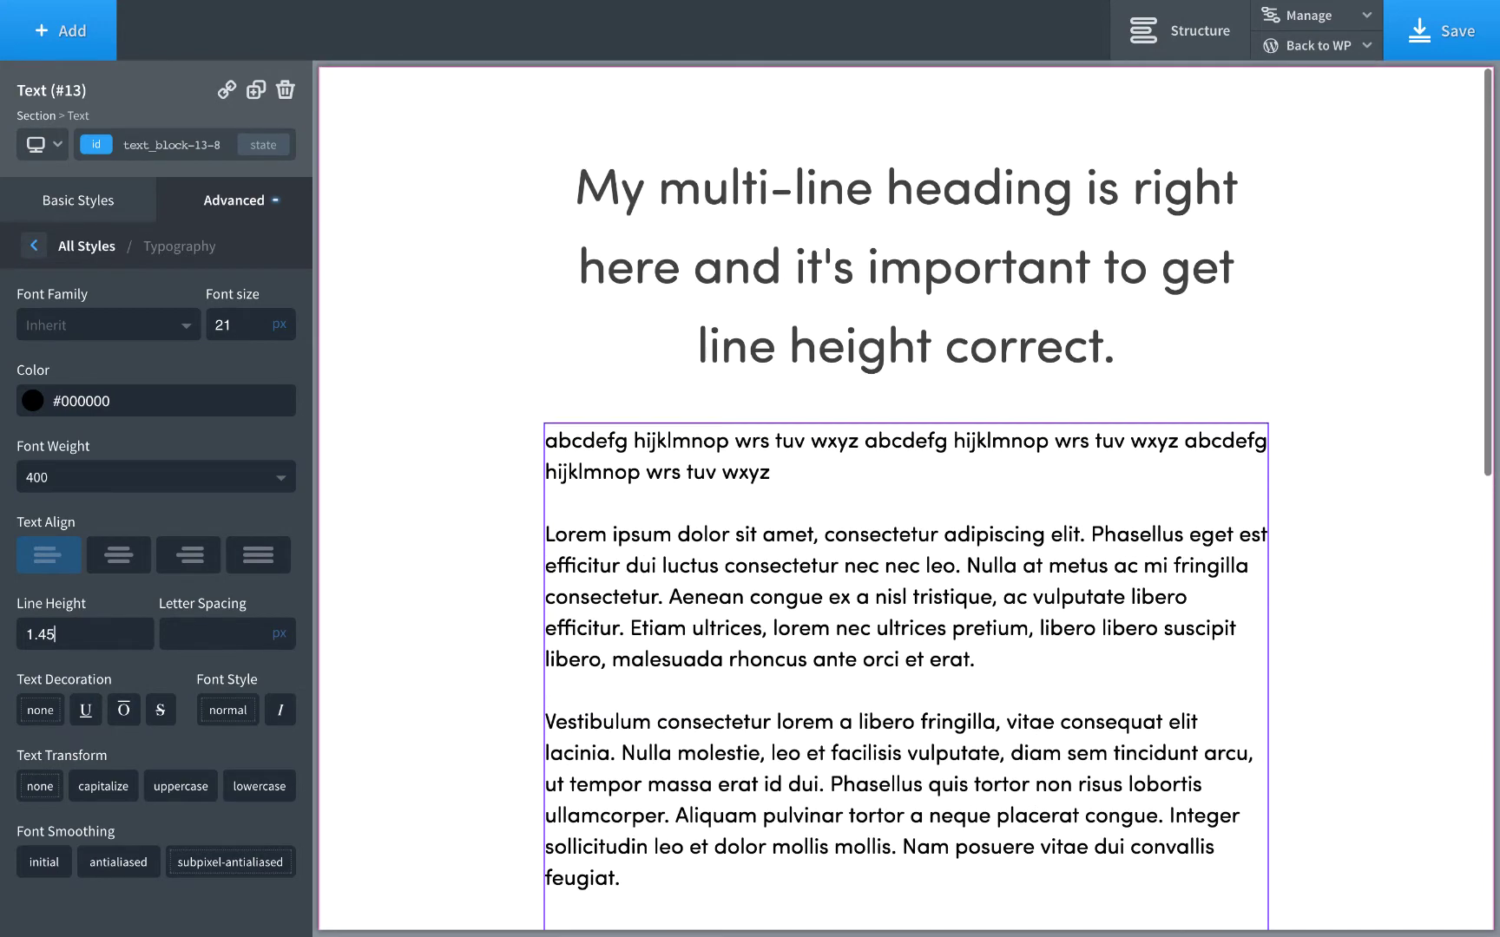
# Settle the body text line height at 1.5.
pyautogui.doubleClick(58, 631)
pyautogui.click(105, 632)
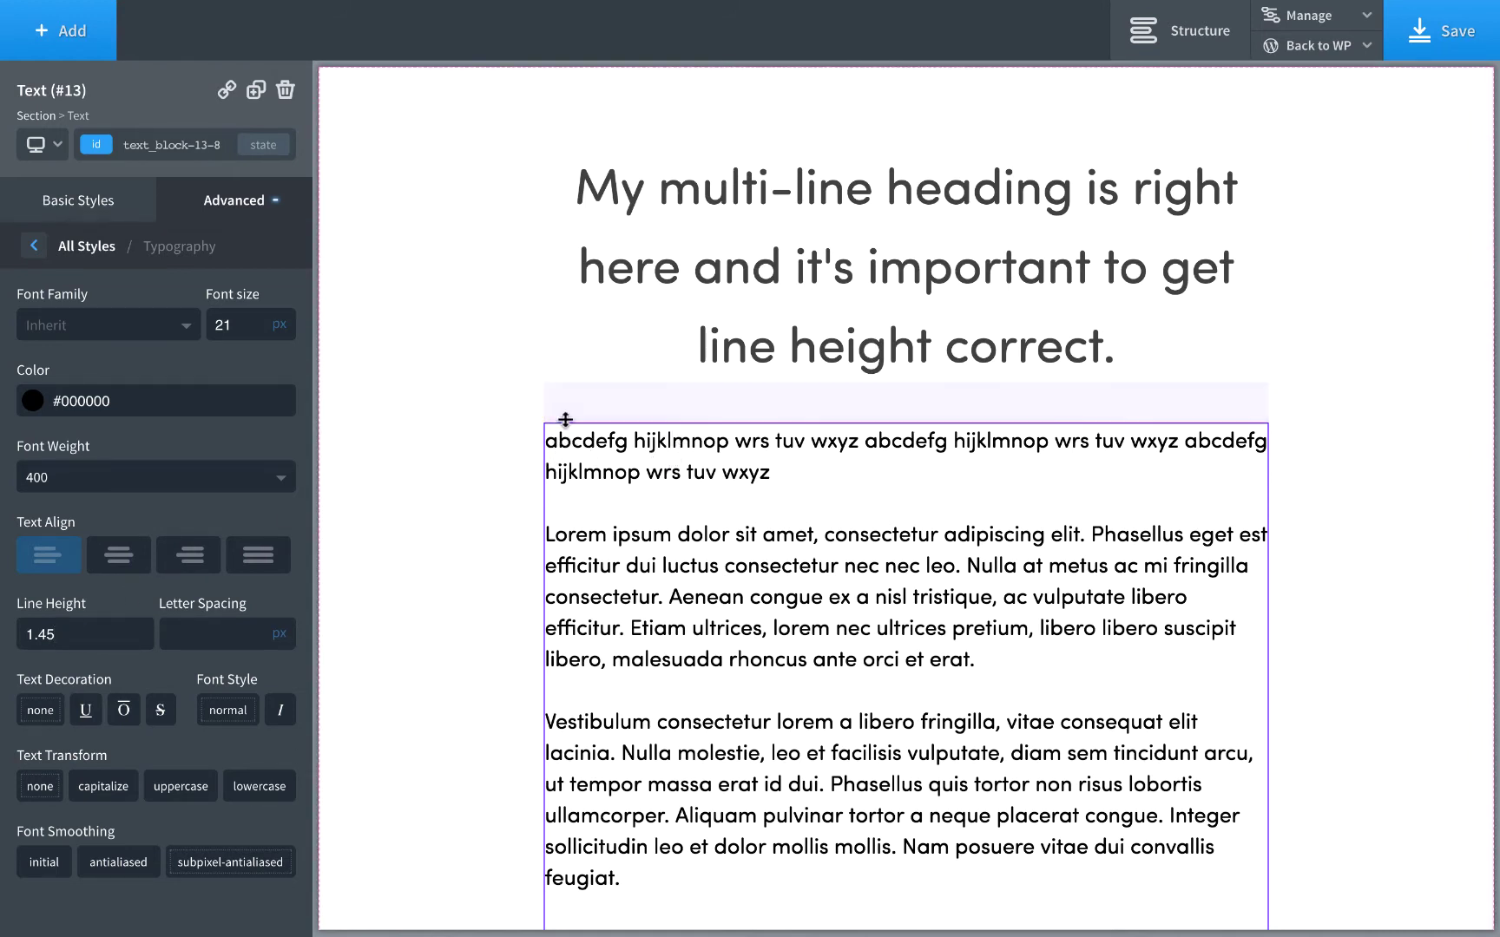
pyautogui.press('BackSpace')
pyautogui.press('BackSpace')
pyautogui.write('6')
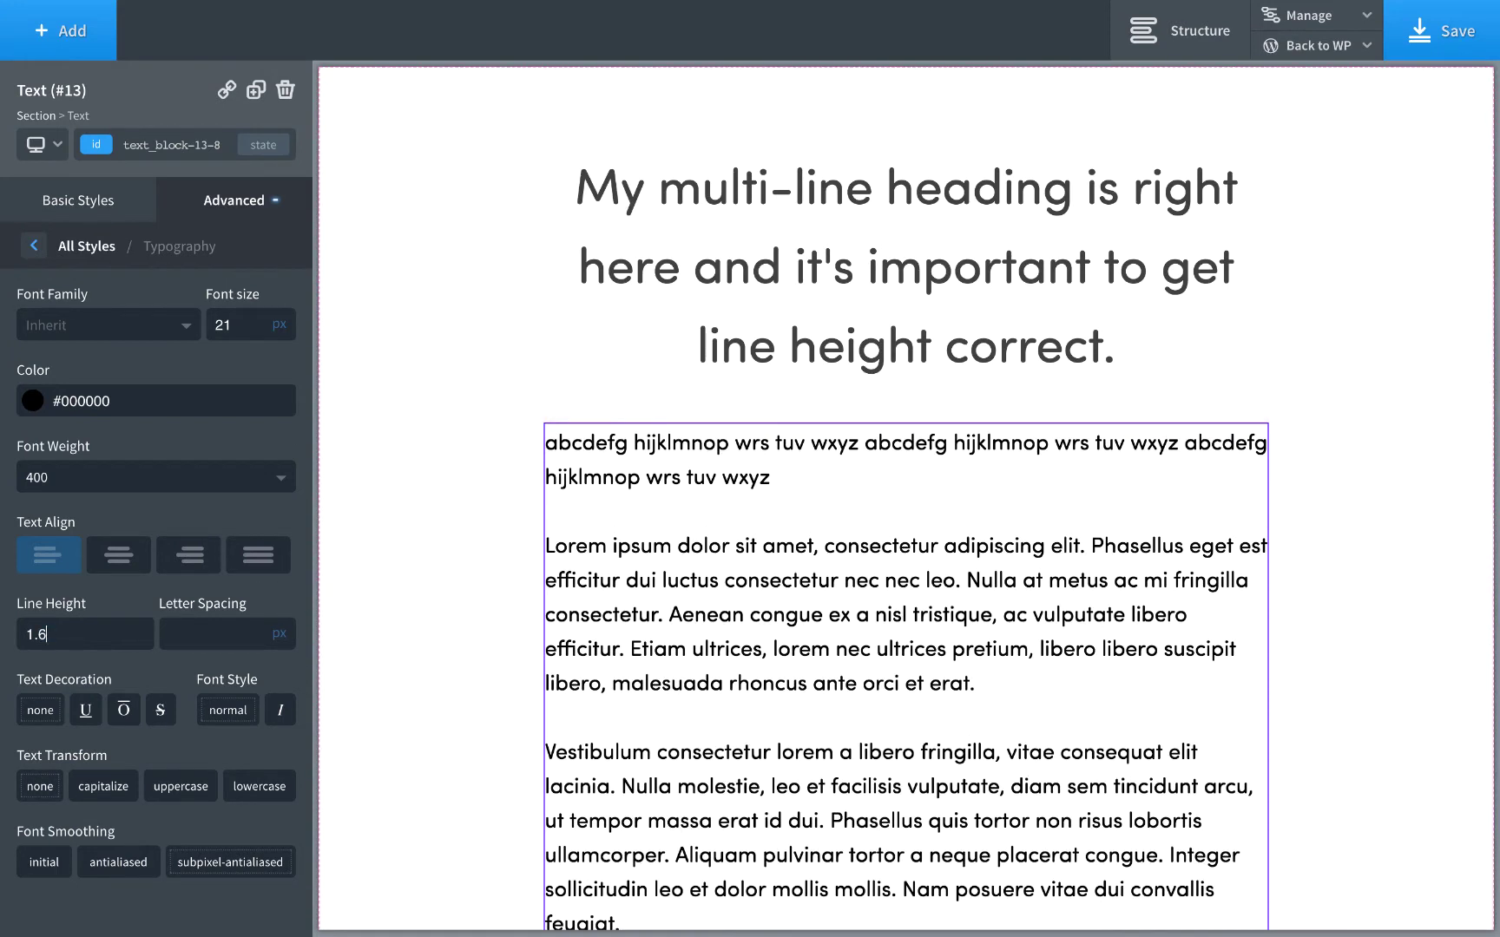
pyautogui.press('BackSpace')
pyautogui.write('5')
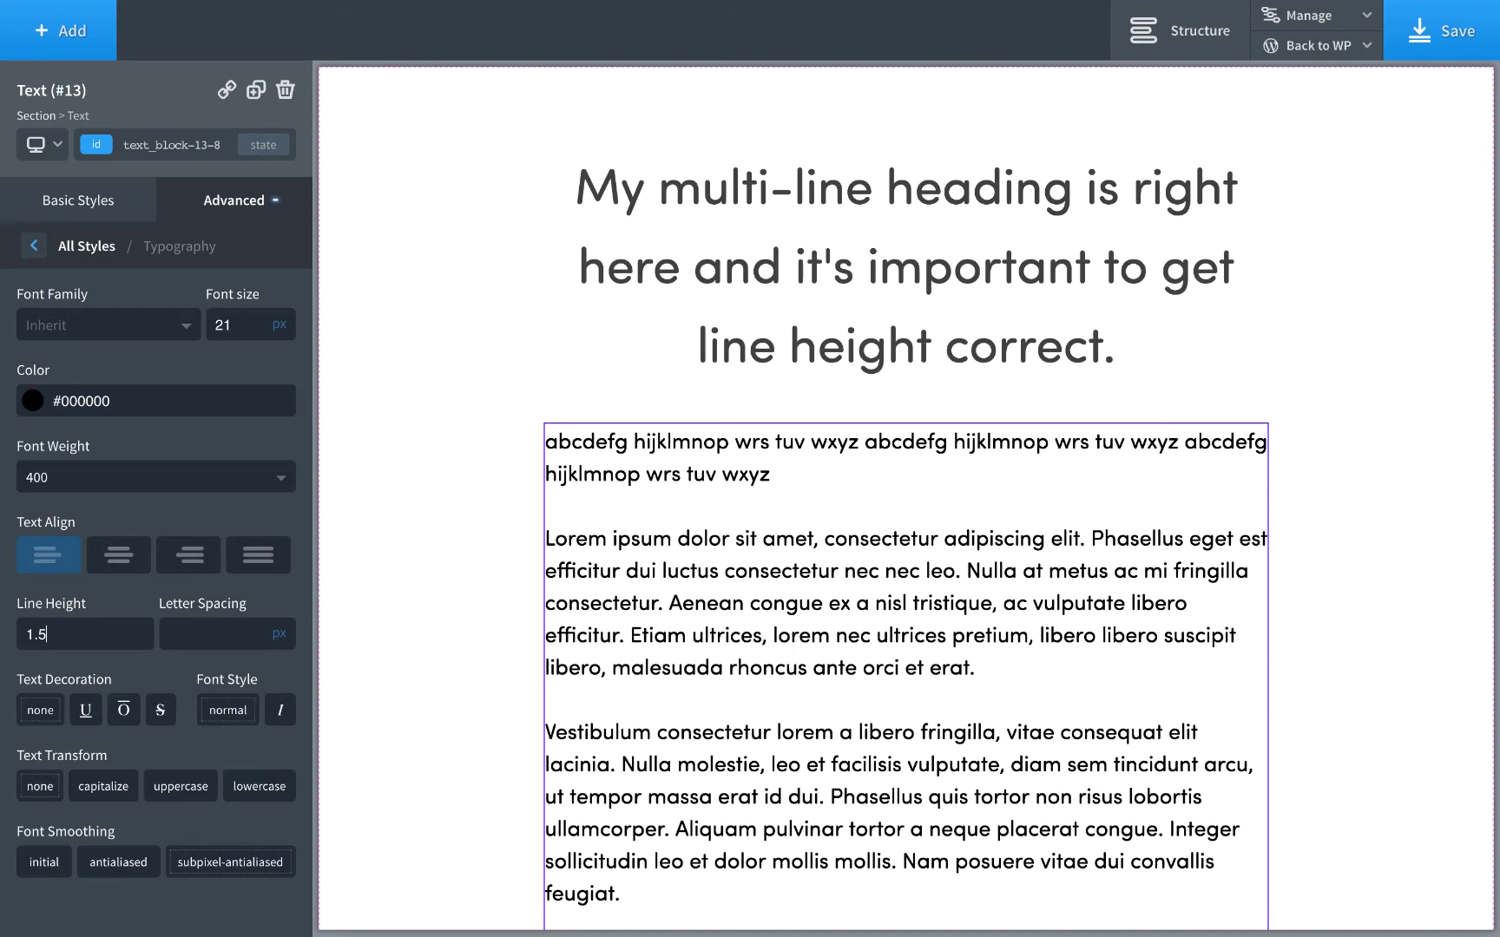
# Duplicate the main heading and change the top copy's text to 'subheading'.
pyautogui.scroll(-3, 725, 529)
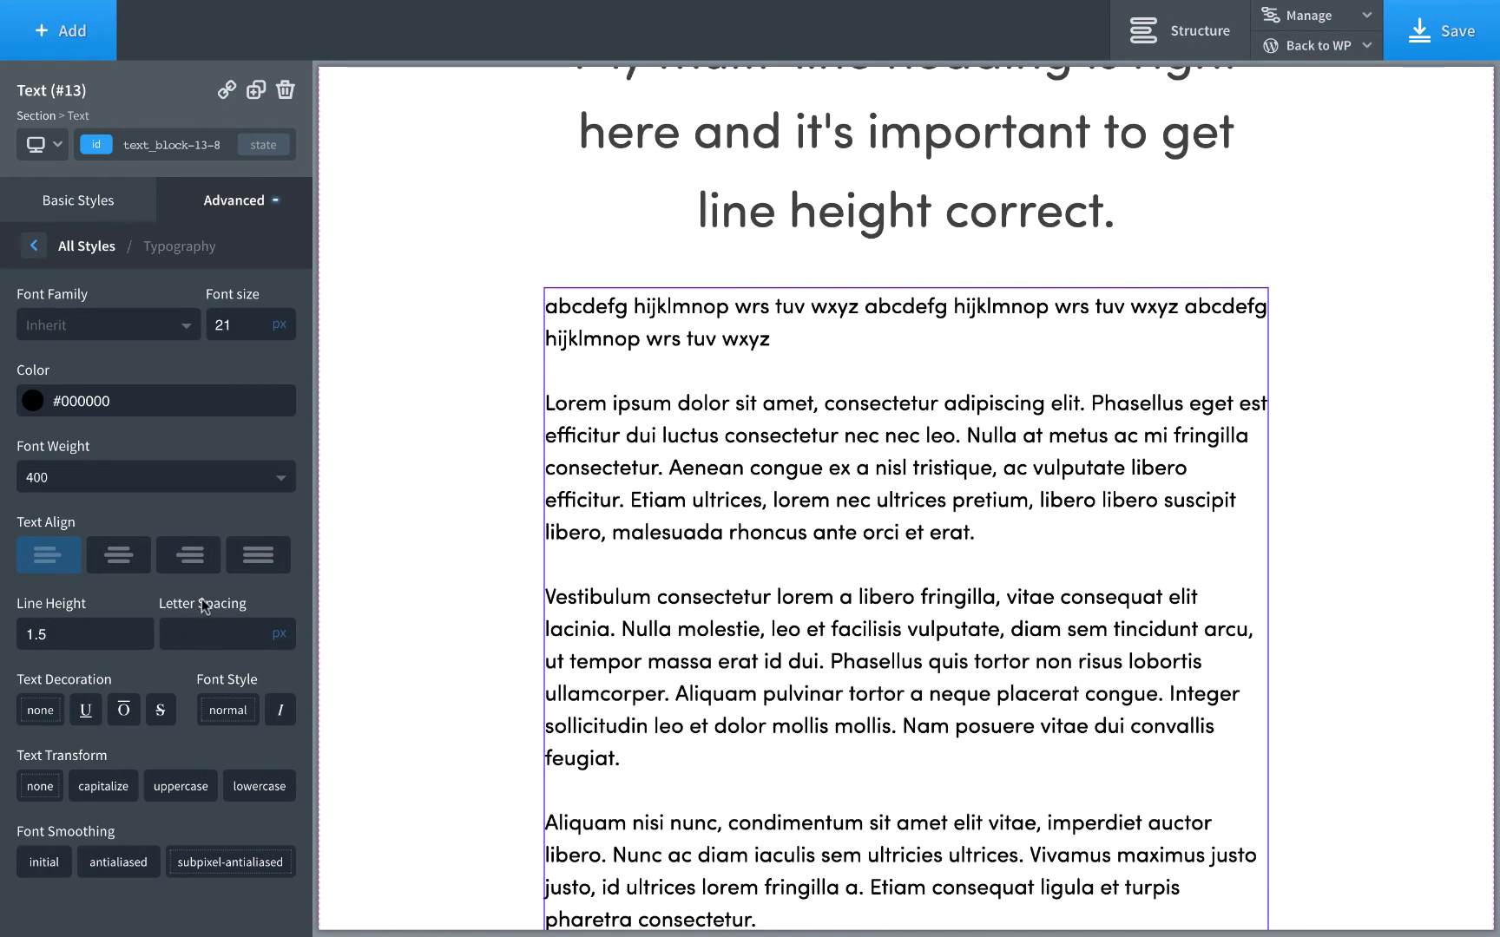
pyautogui.scroll(2, 756, 502)
pyautogui.click(252, 619)
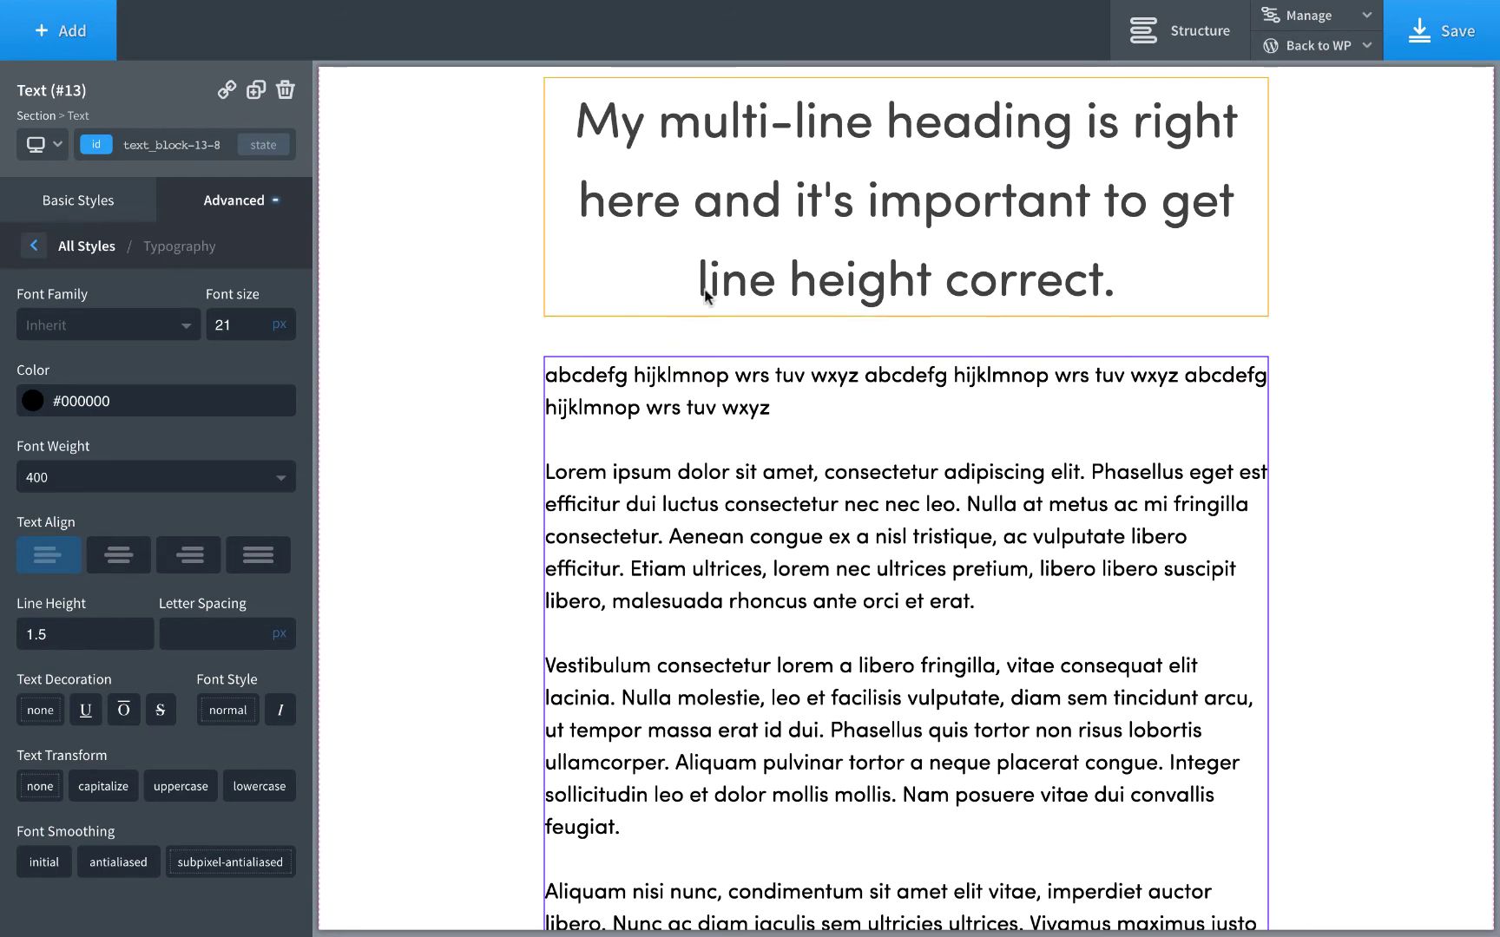
pyautogui.scroll(1, 608, 230)
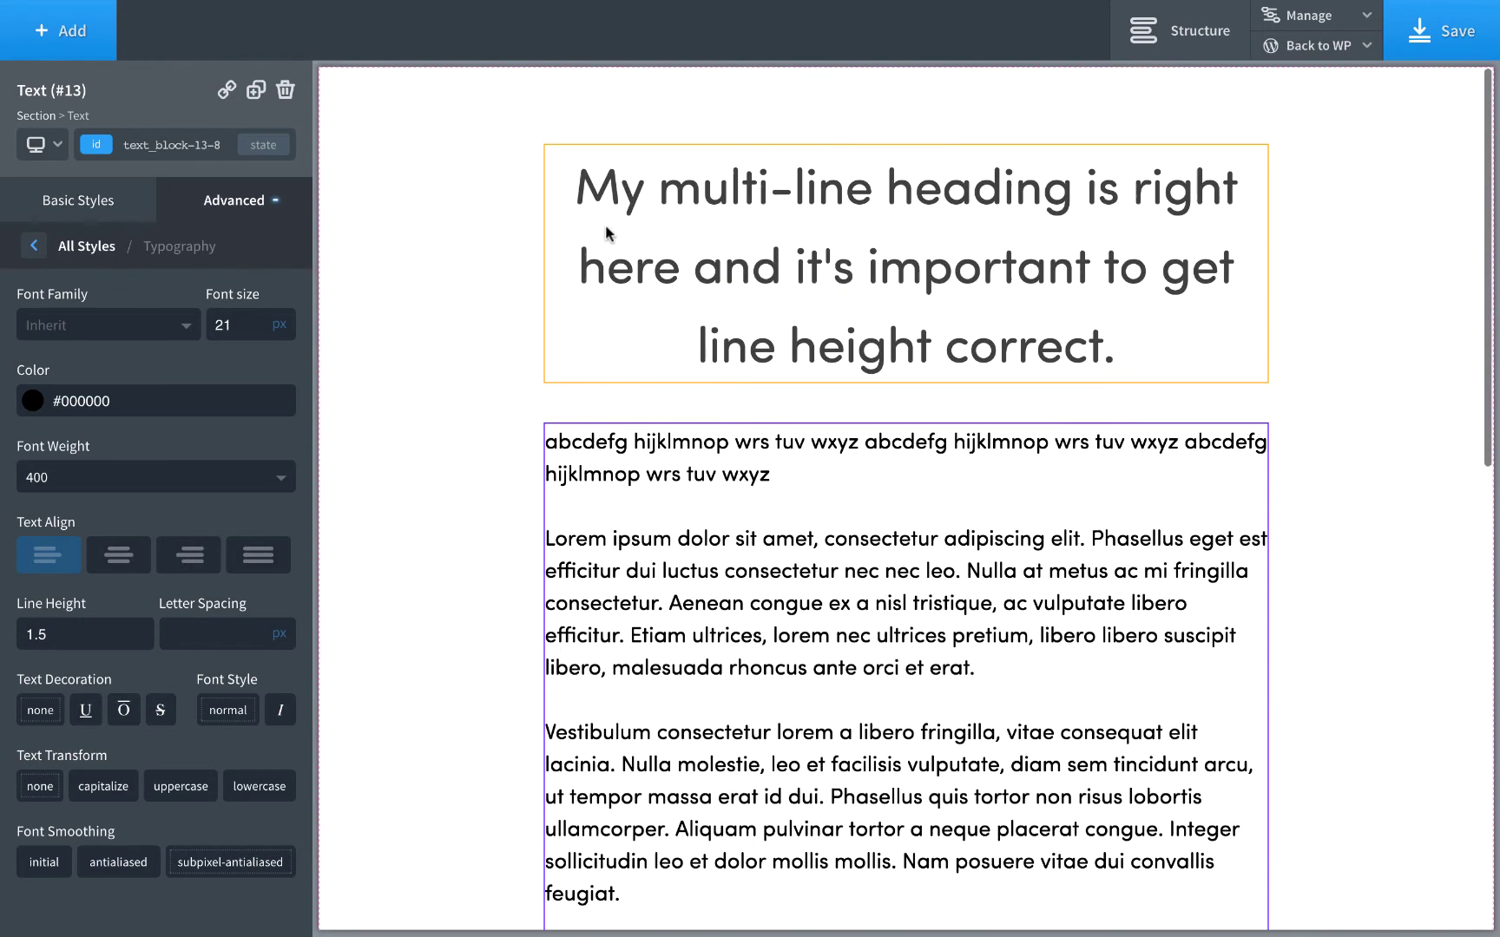
pyautogui.click(689, 352)
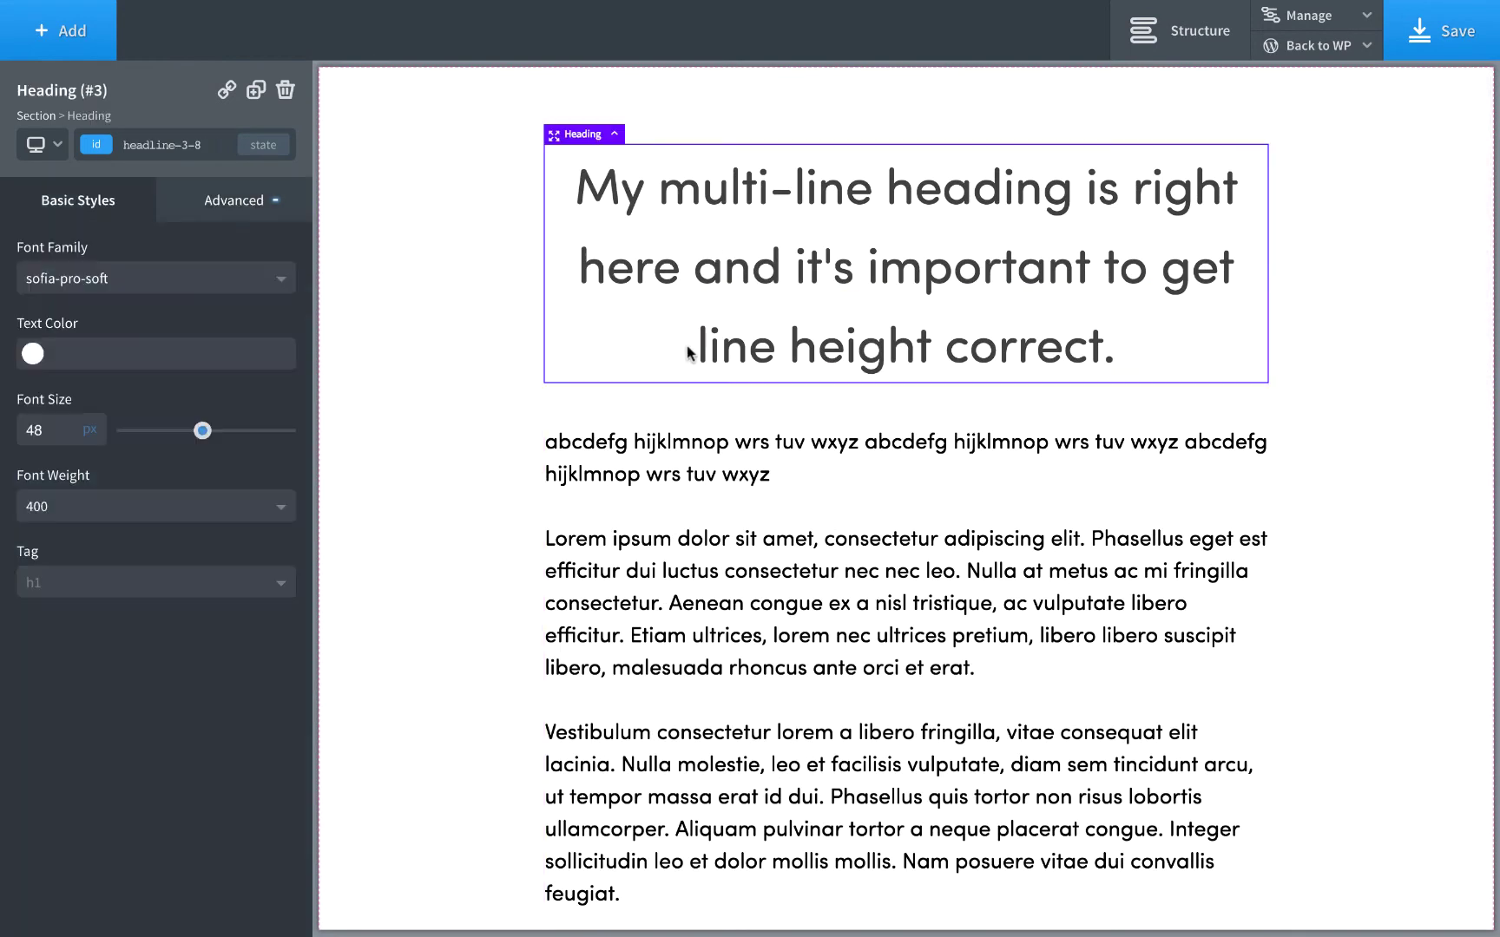
pyautogui.click(254, 90)
pyautogui.click(831, 252)
pyautogui.doubleClick(831, 252)
pyautogui.write('subheading')
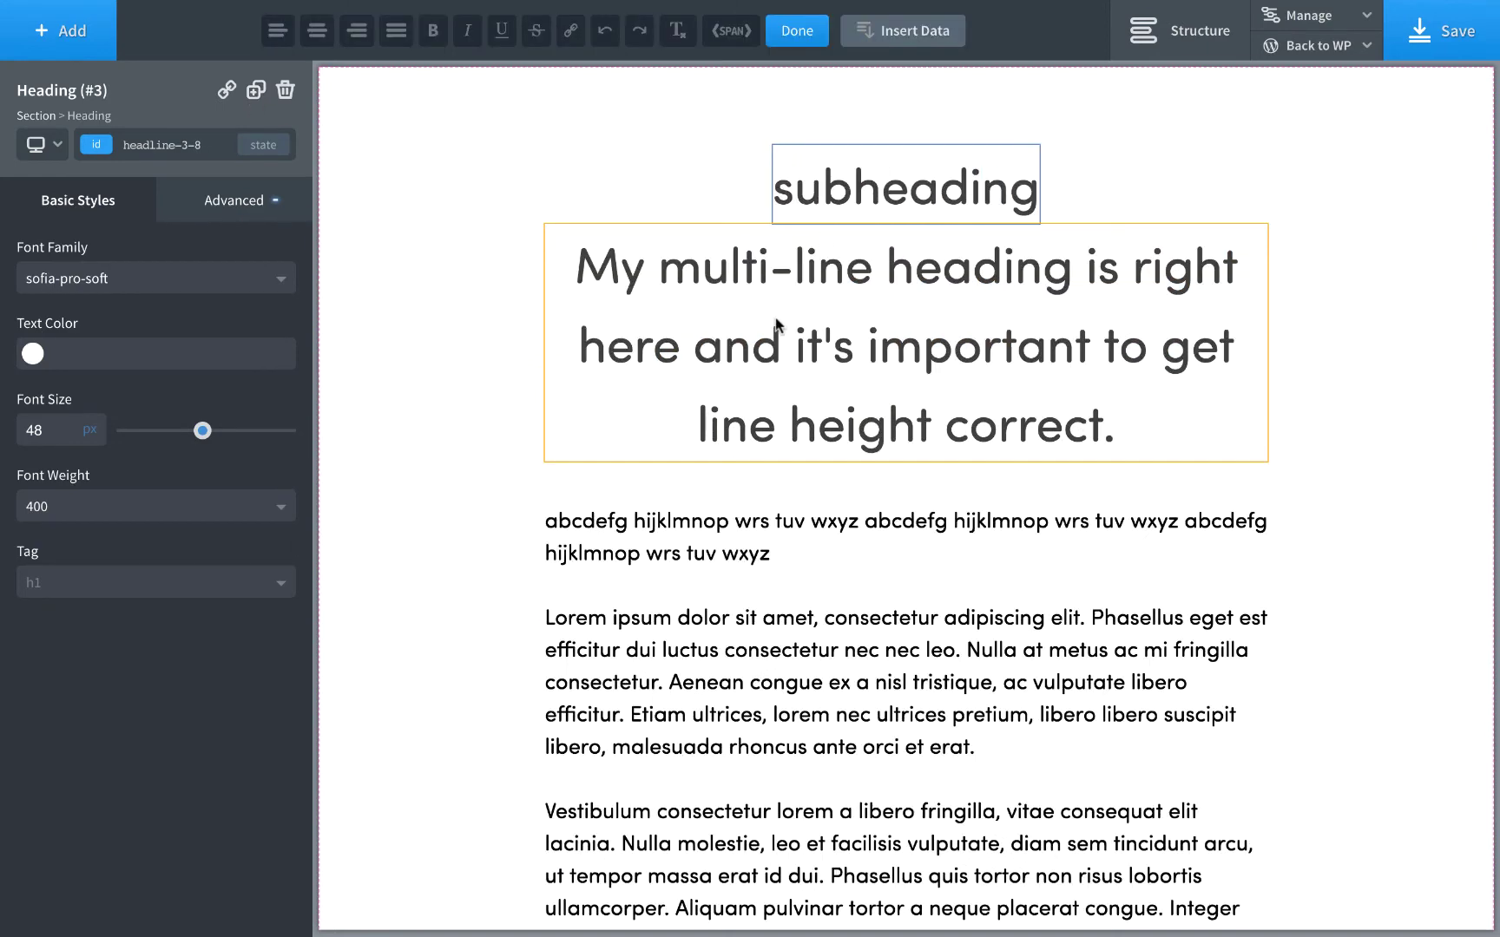
# Set the section's horizontal item alignment to Left and select the subheading.
pyautogui.click(277, 201)
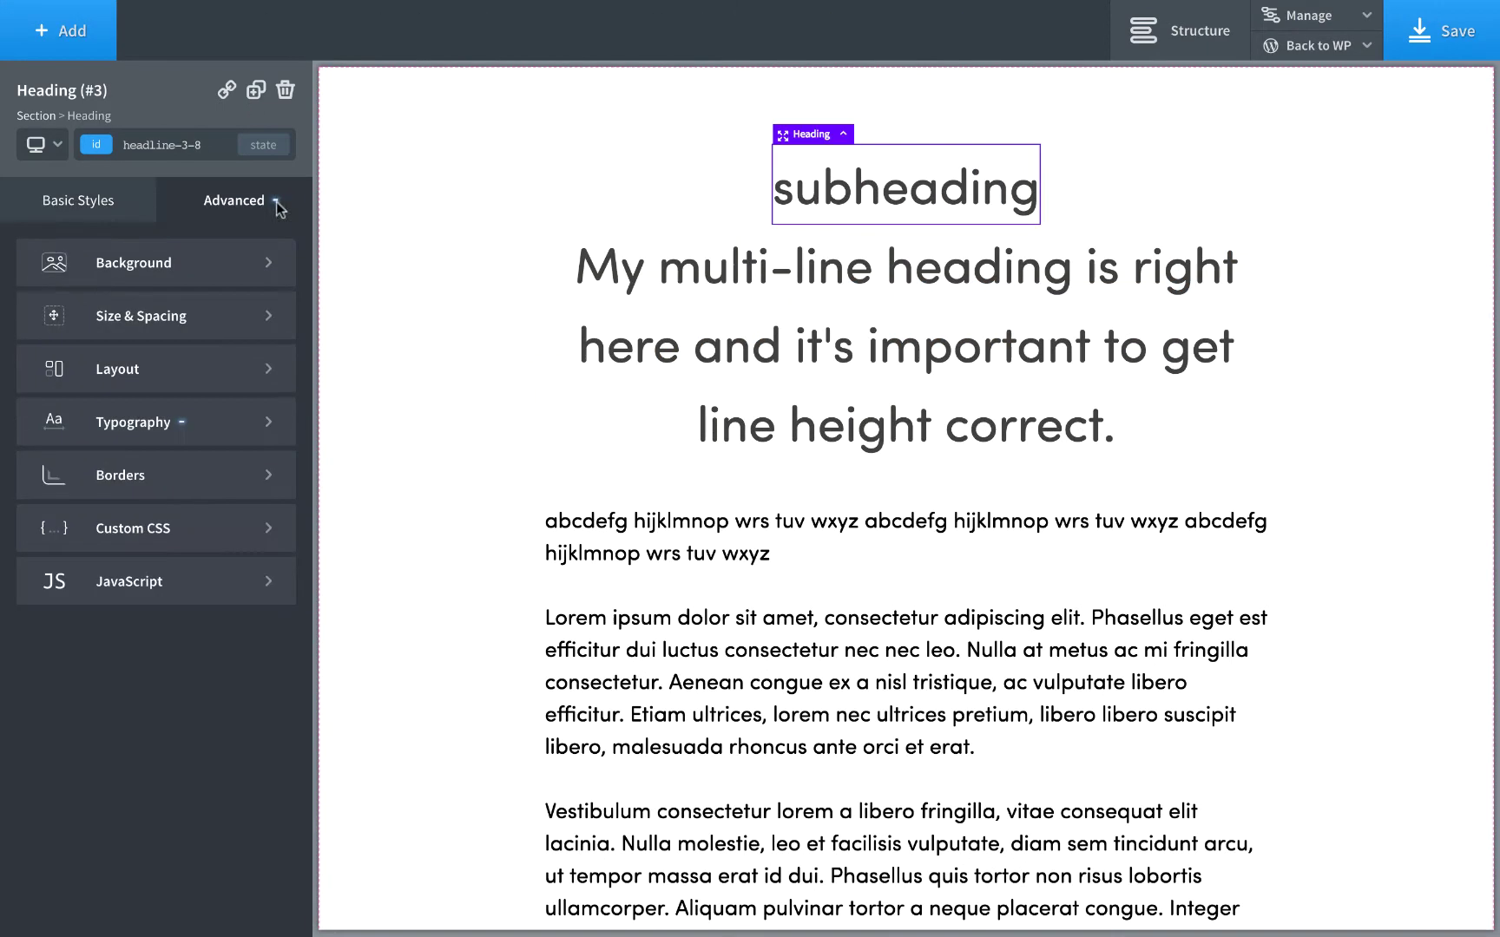
pyautogui.click(207, 419)
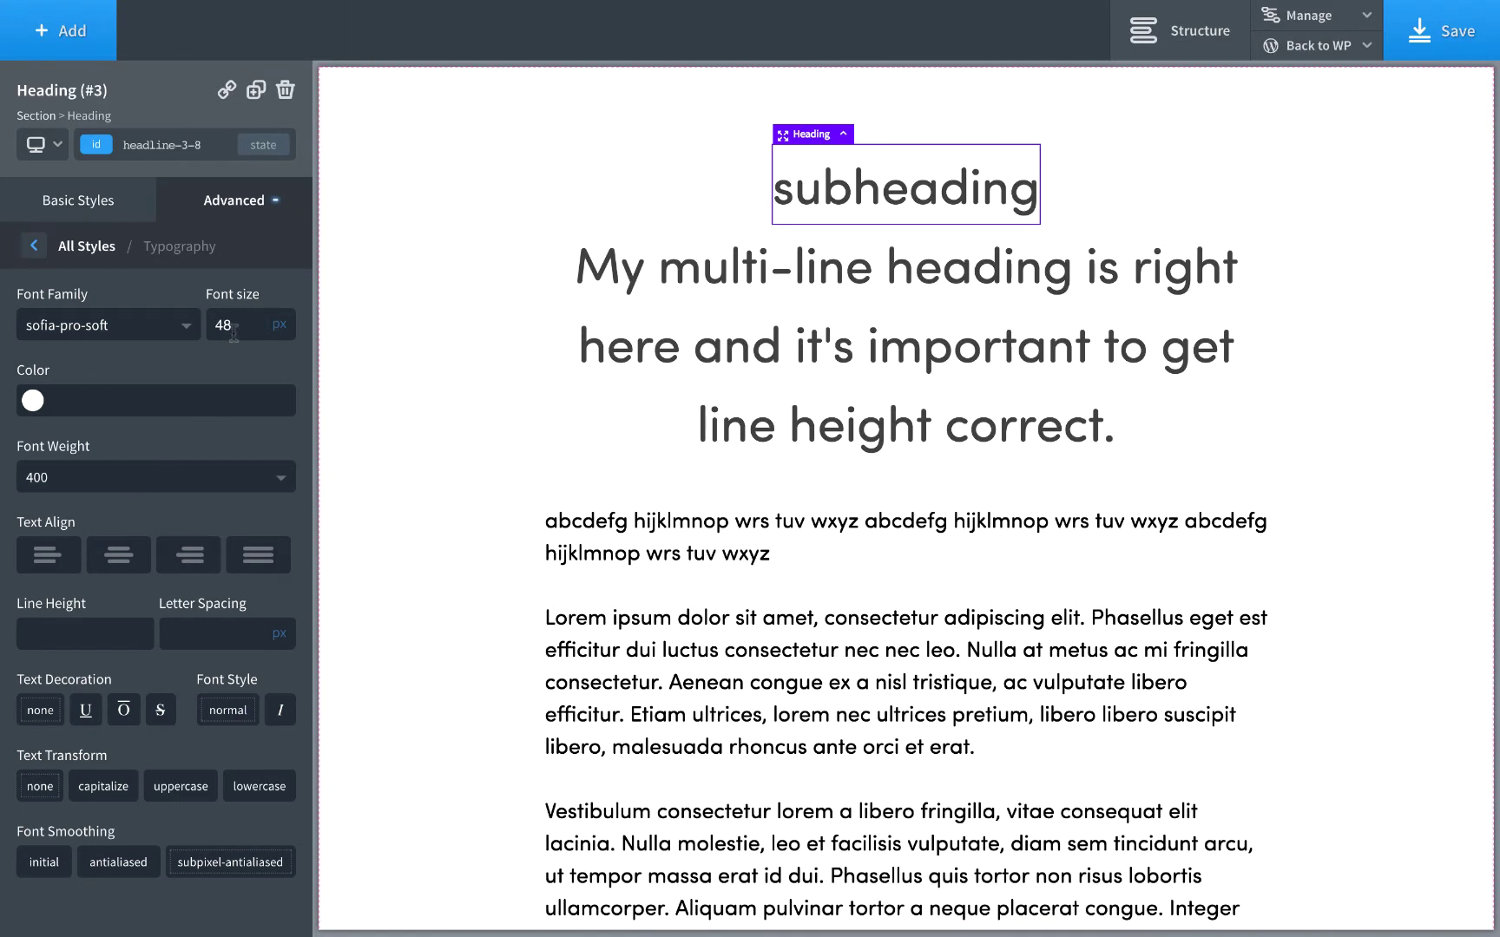
pyautogui.click(410, 337)
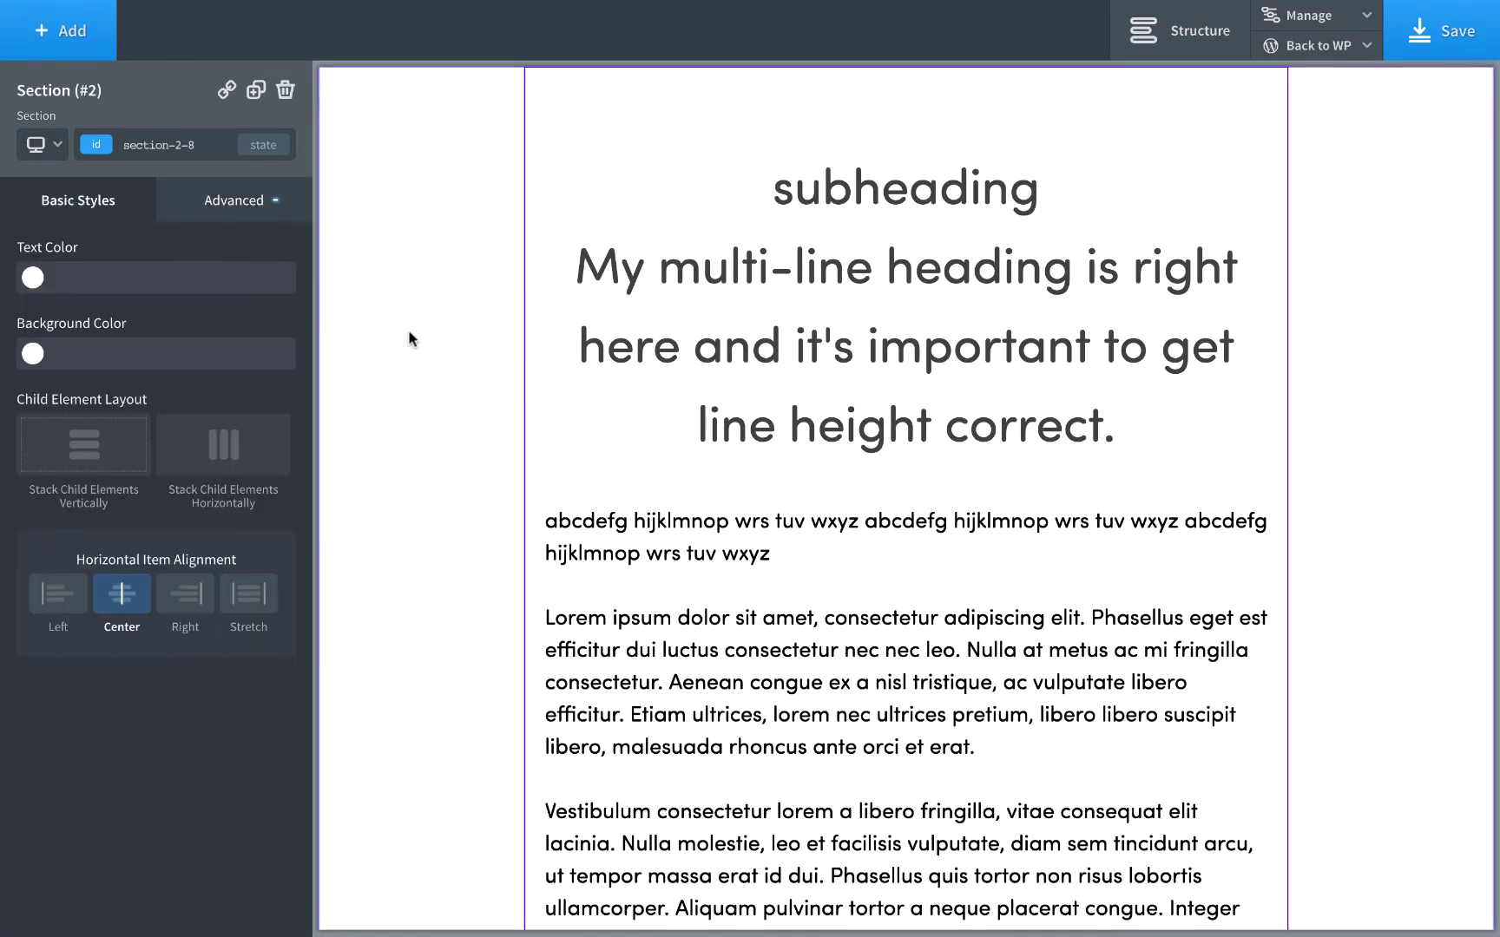
pyautogui.click(58, 593)
pyautogui.click(657, 182)
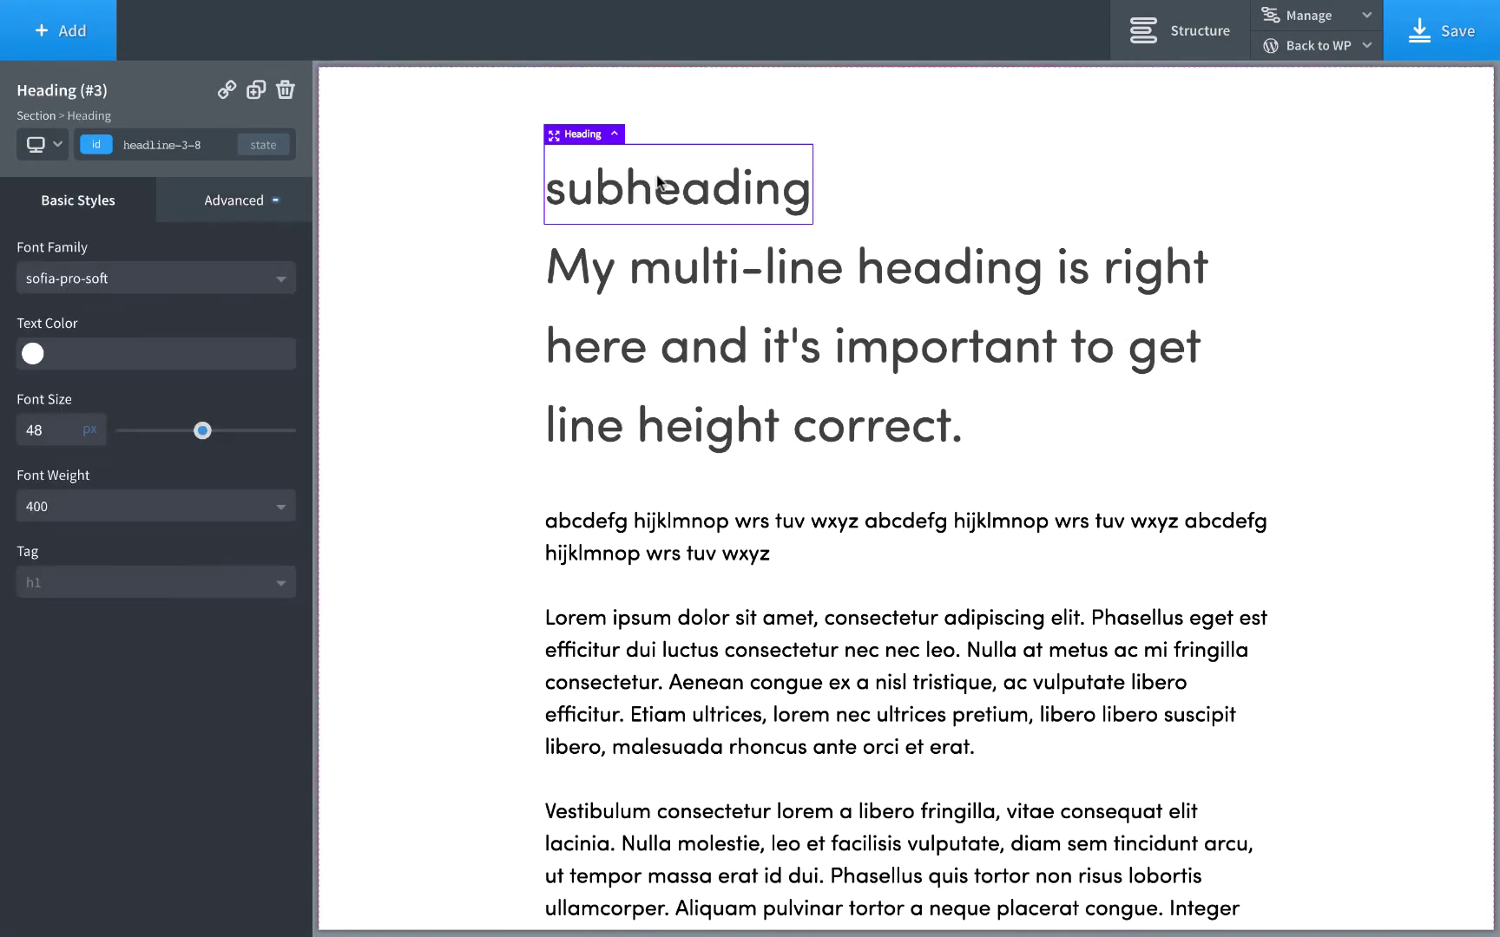
pyautogui.doubleClick(35, 430)
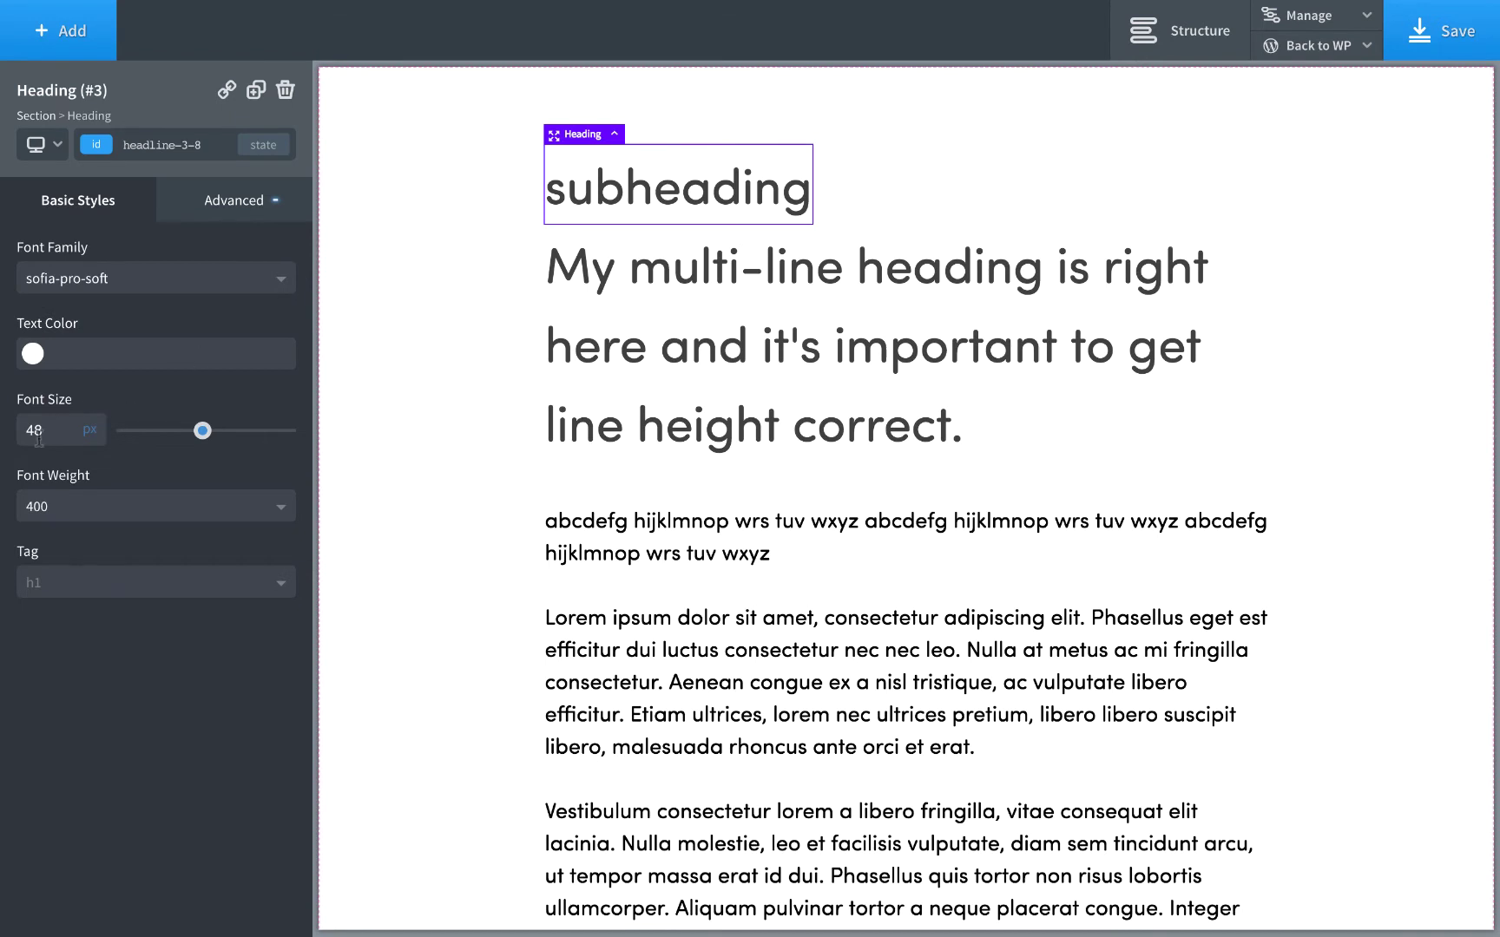
# Set the subheading's font size to 13 px.
pyautogui.click(232, 195)
pyautogui.click(184, 399)
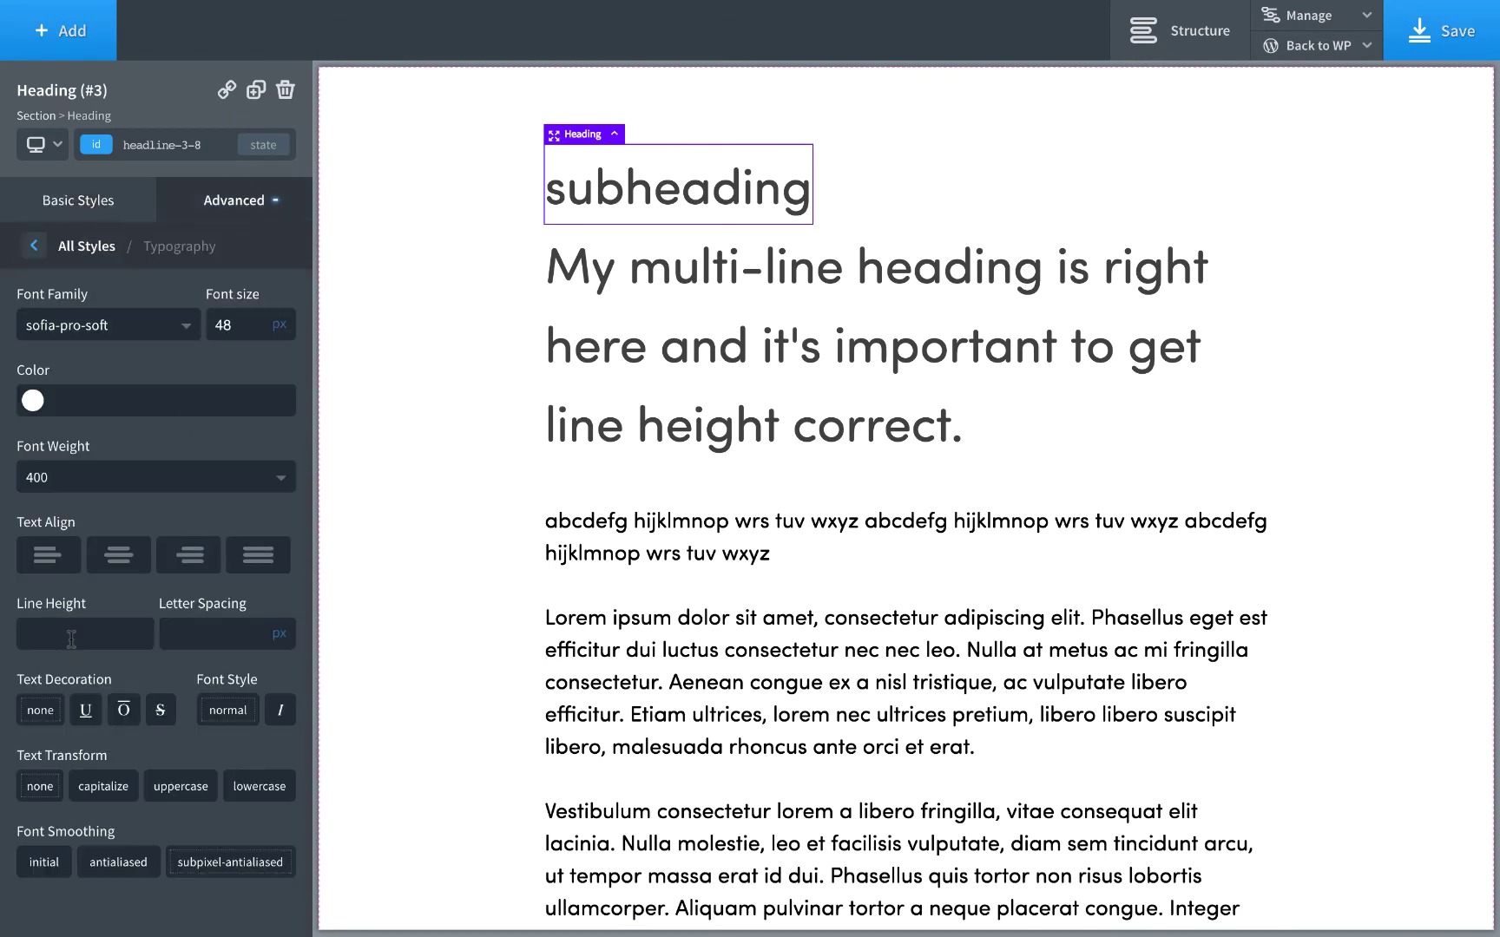
pyautogui.doubleClick(229, 327)
pyautogui.write('14')
pyautogui.press('BackSpace')
pyautogui.write('3')
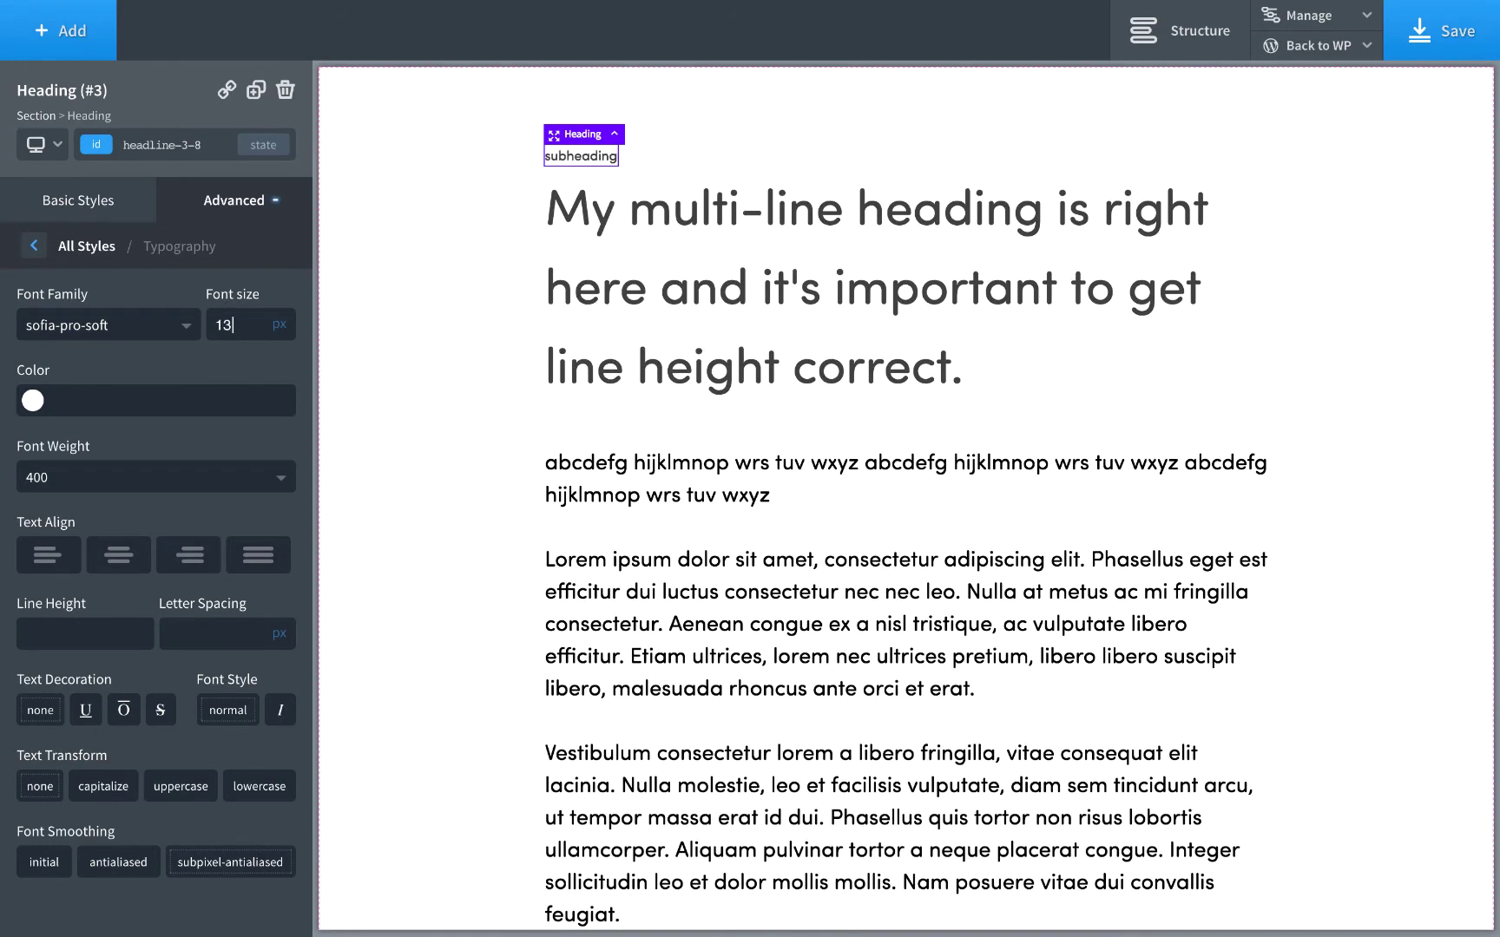
# Make the subheading uppercase with font weight 700.
pyautogui.click(120, 796)
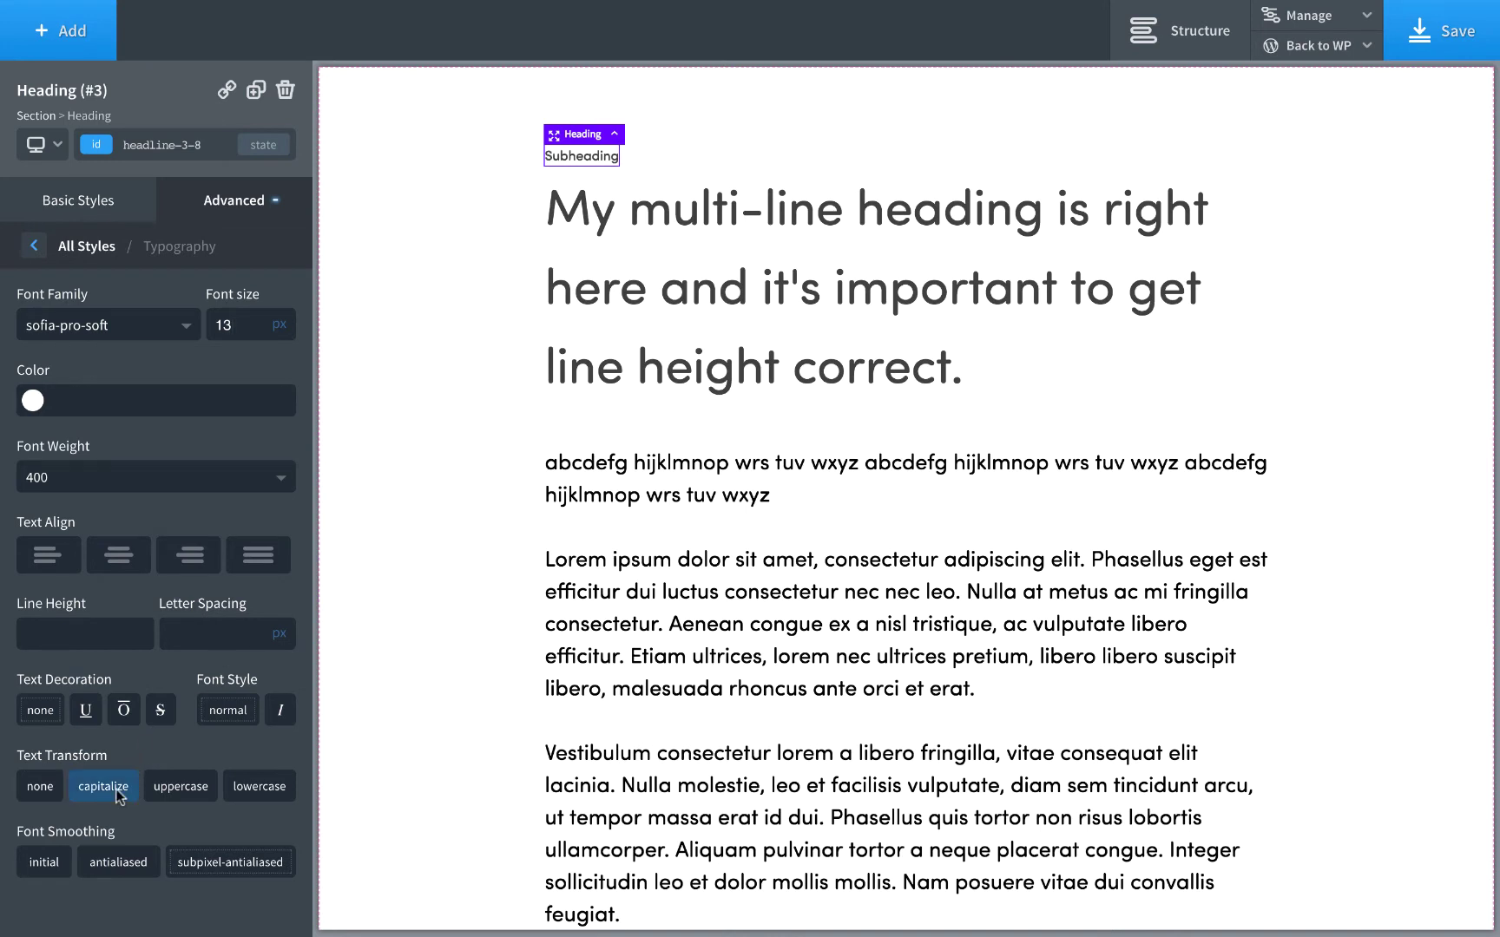
pyautogui.click(181, 787)
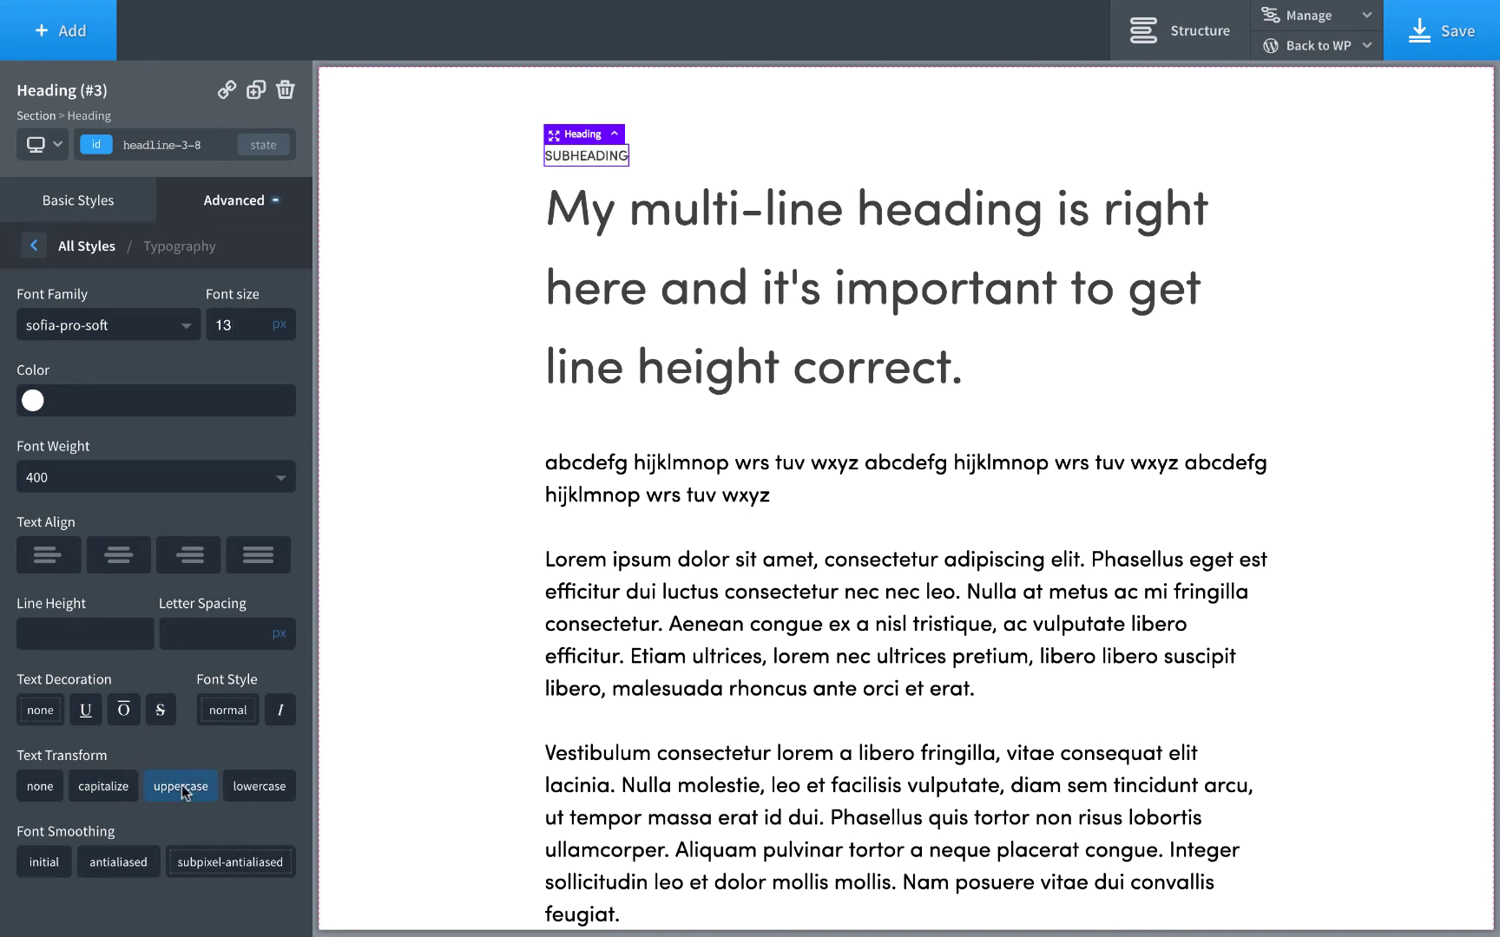
pyautogui.click(164, 491)
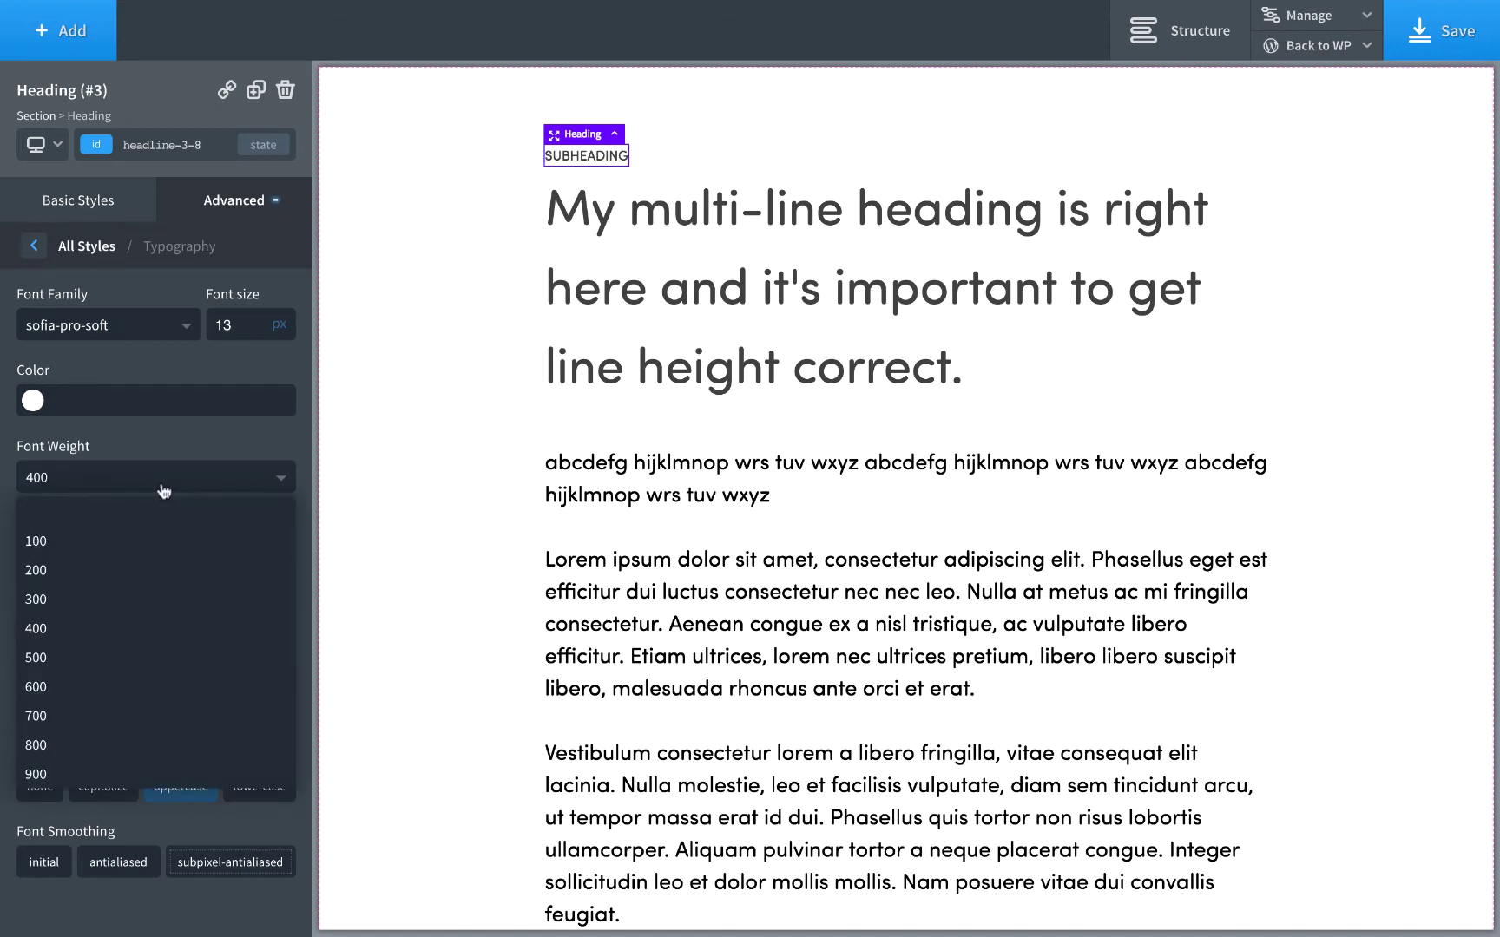
pyautogui.click(110, 719)
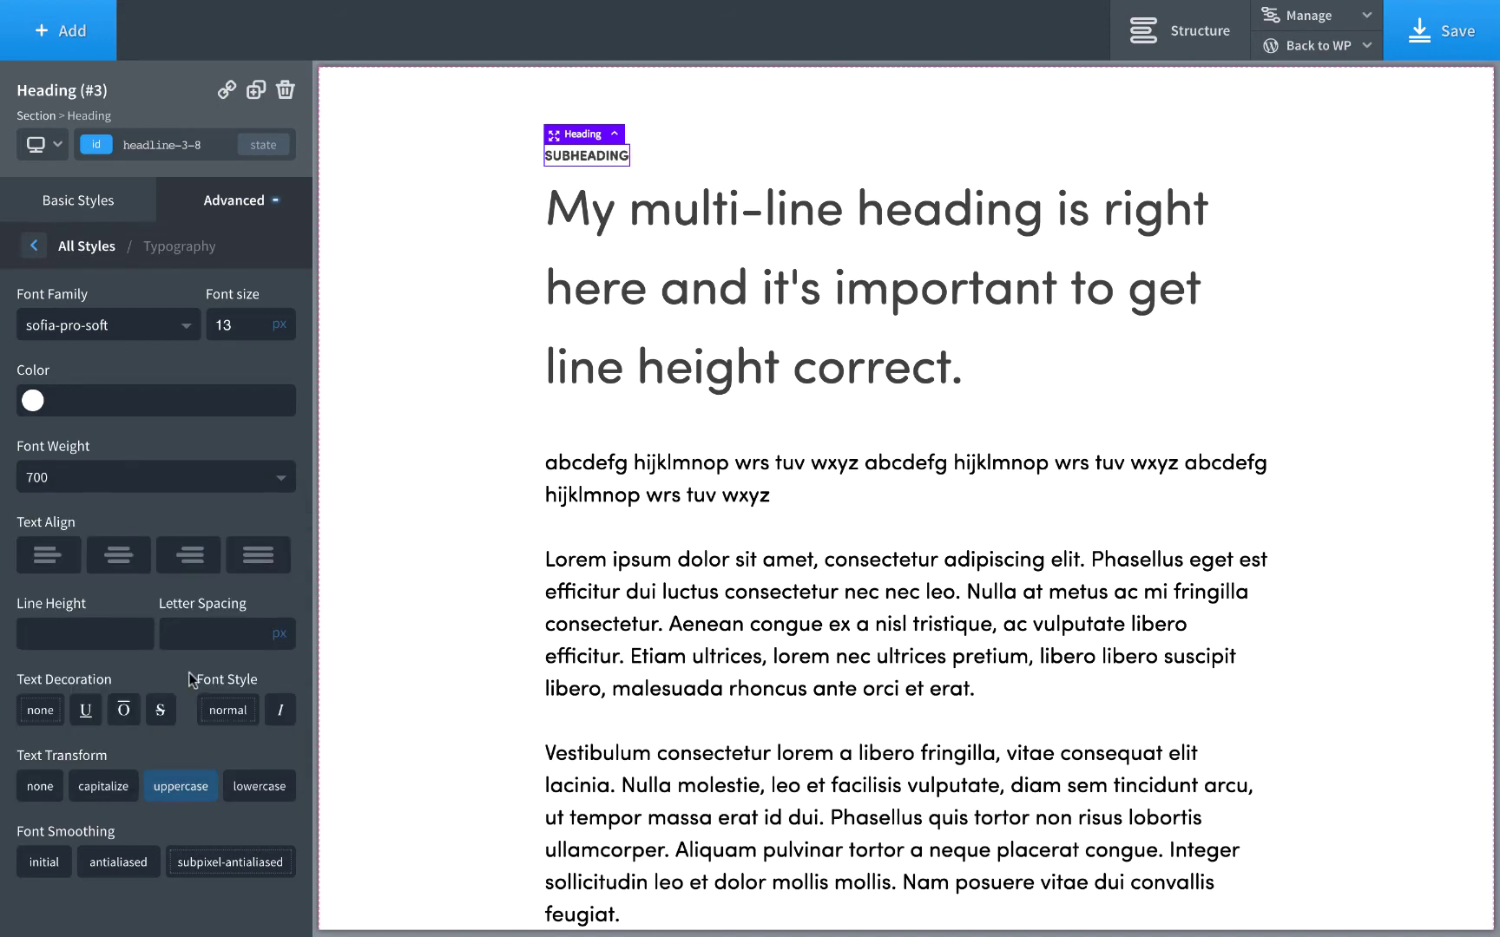
# Set the subheading's letter spacing to 0.8 px.
pyautogui.click(198, 634)
pyautogui.write('1')
pyautogui.hotkey('ctrl', 'a')
pyautogui.write('0.5')
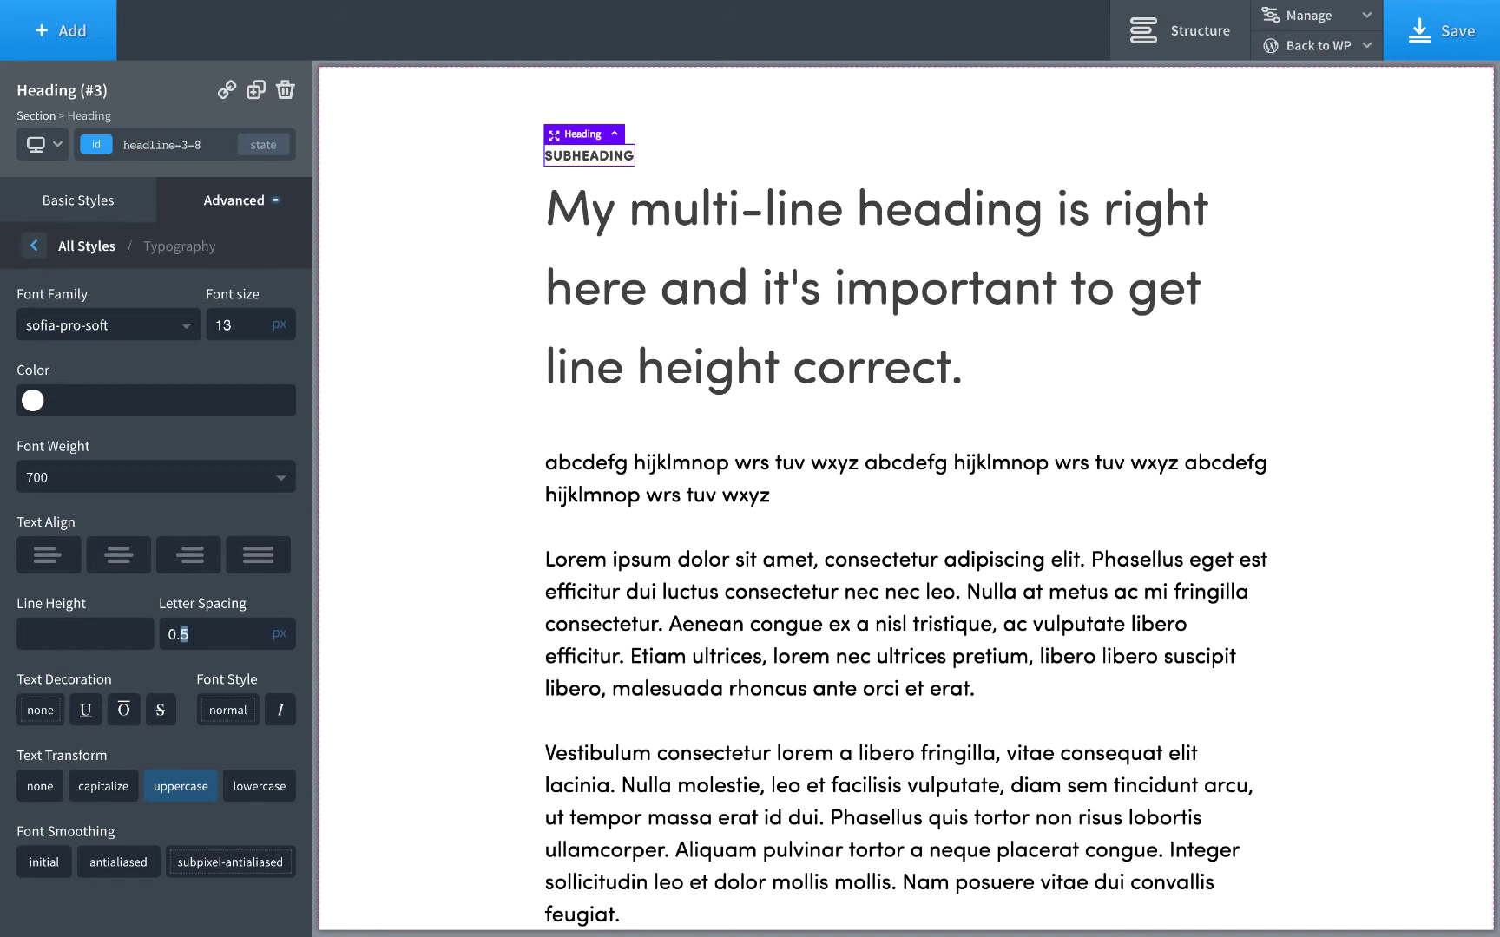
pyautogui.write('8')
pyautogui.doubleClick(207, 629)
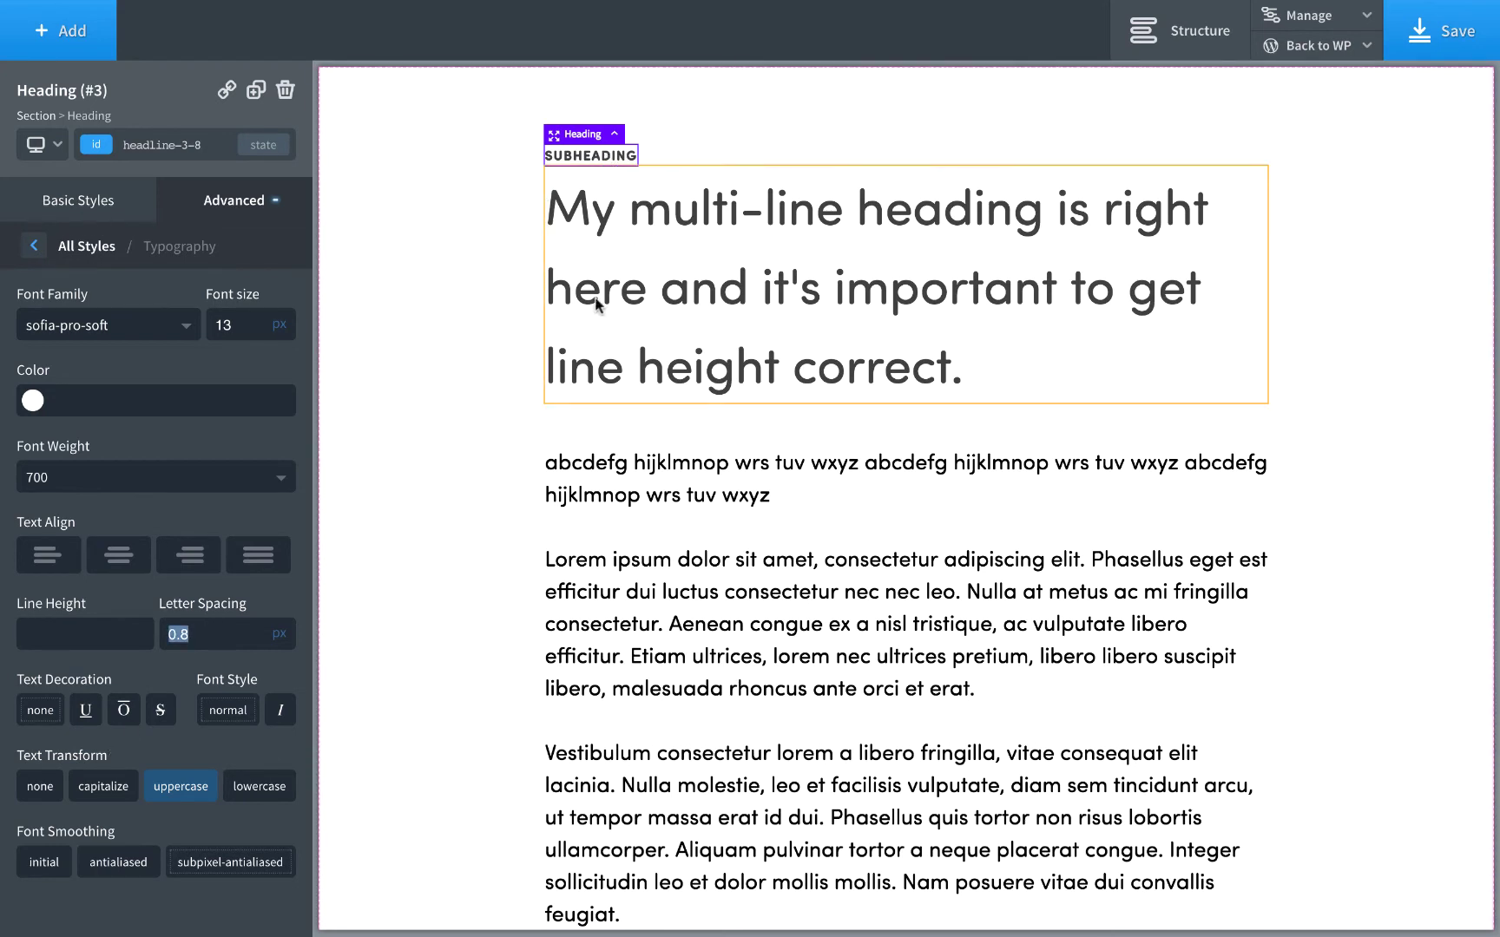
pyautogui.click(582, 595)
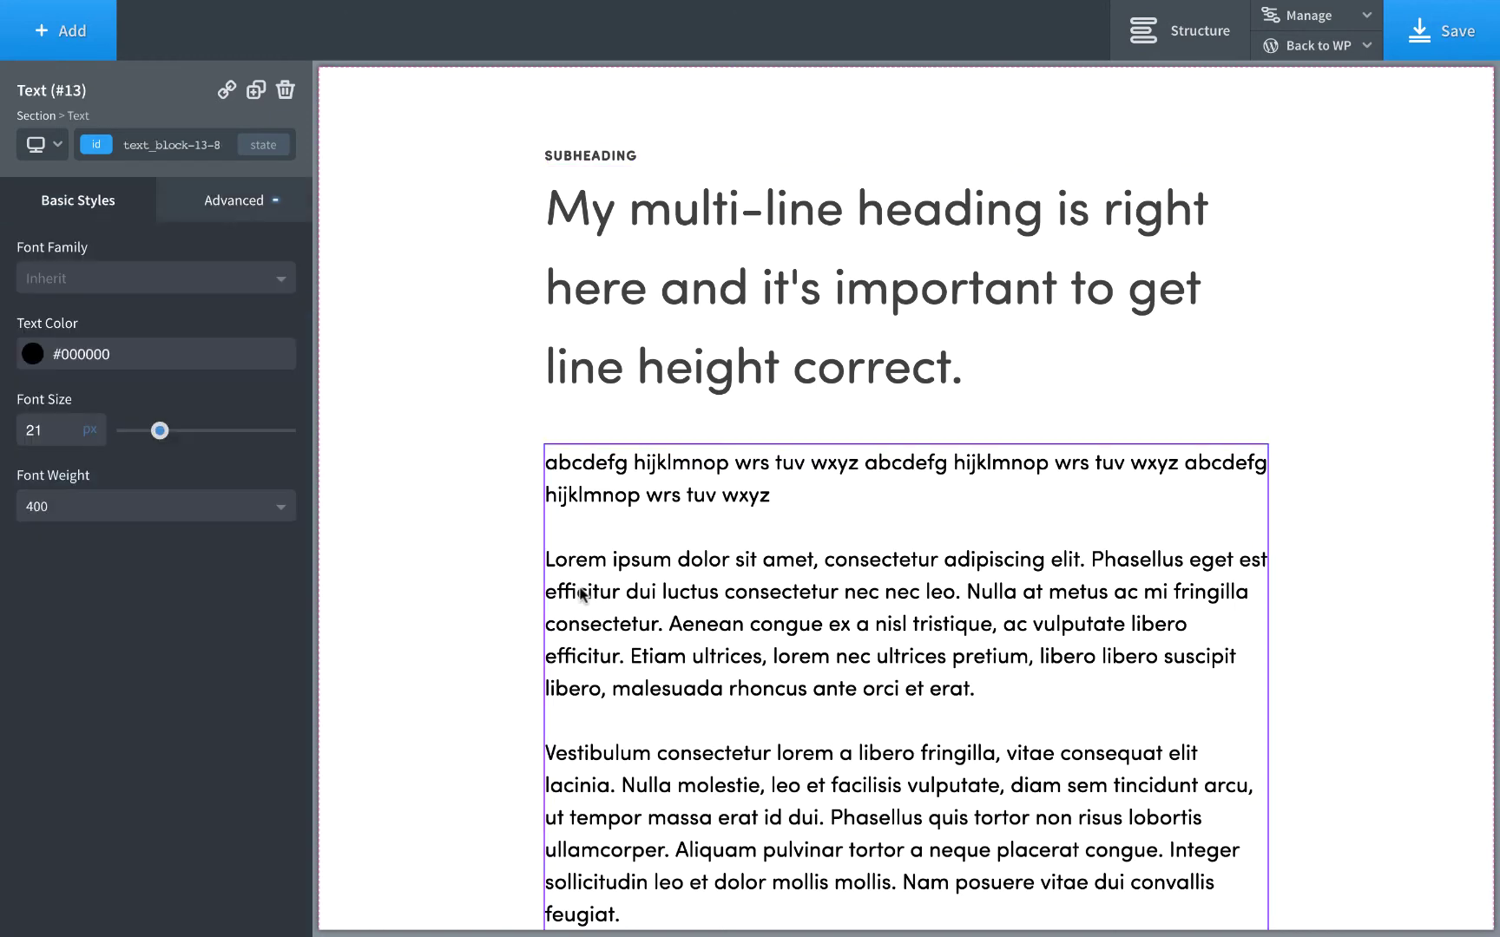
pyautogui.click(232, 201)
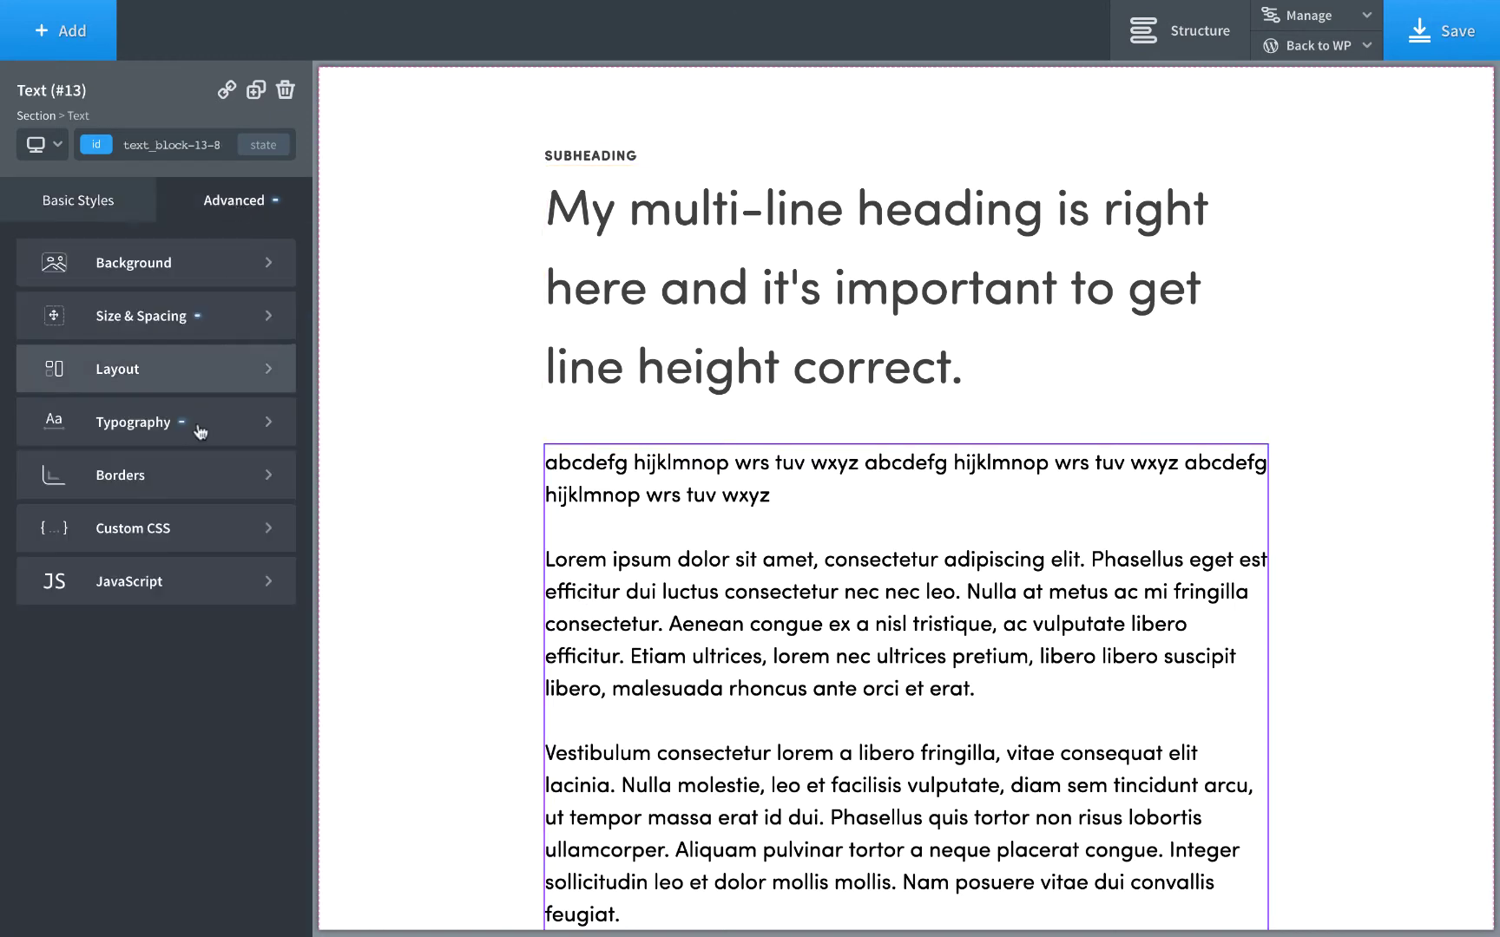
pyautogui.click(199, 434)
pyautogui.click(83, 717)
pyautogui.click(123, 713)
pyautogui.click(161, 715)
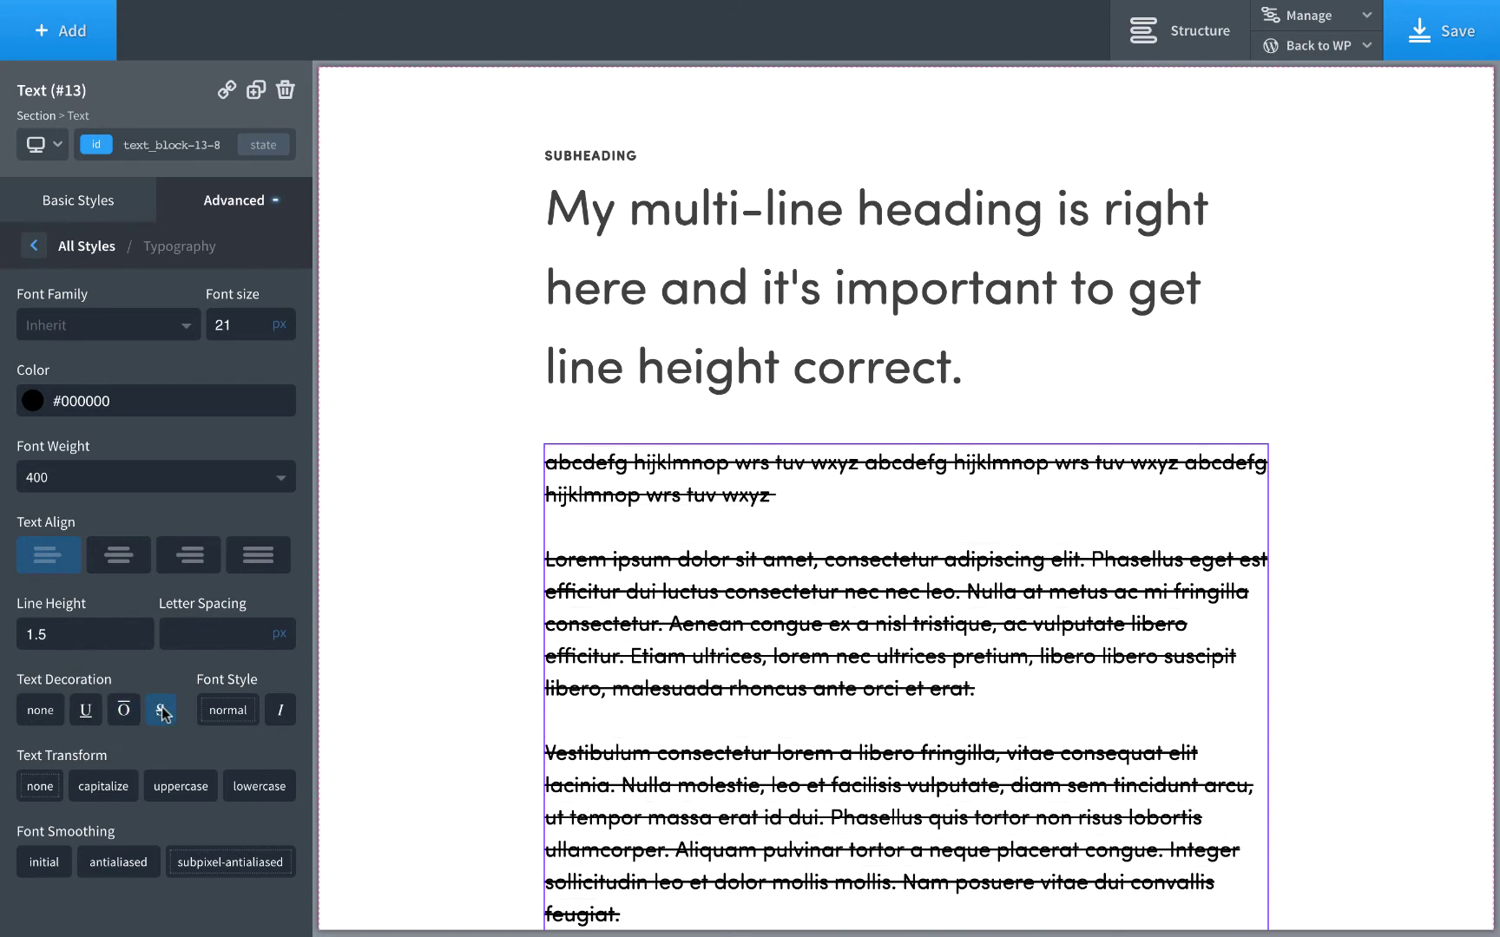
pyautogui.click(41, 712)
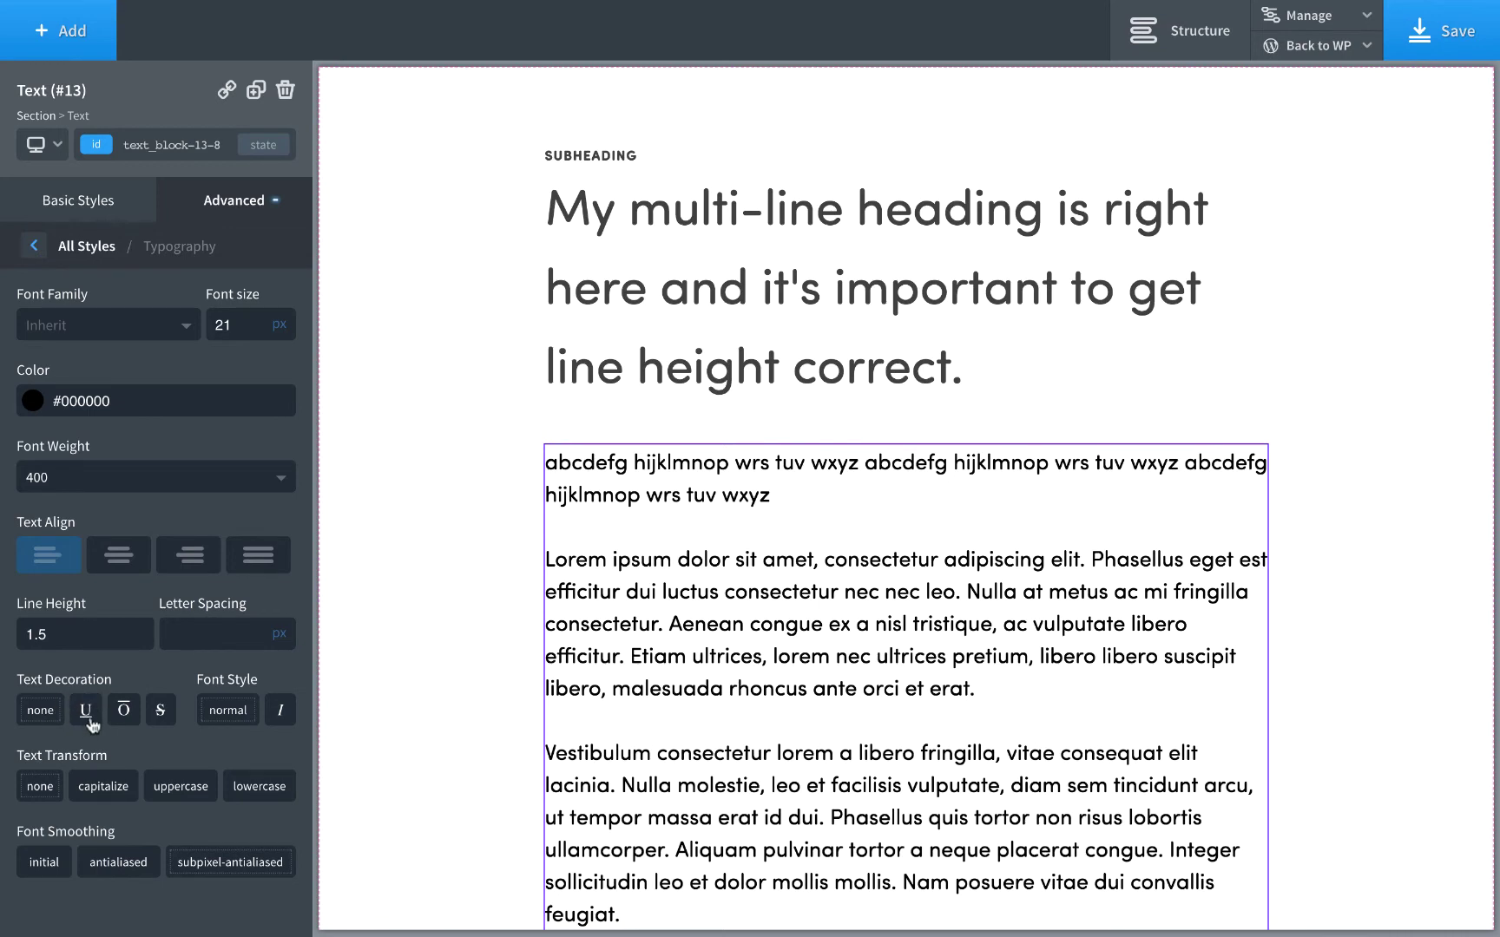
pyautogui.click(283, 710)
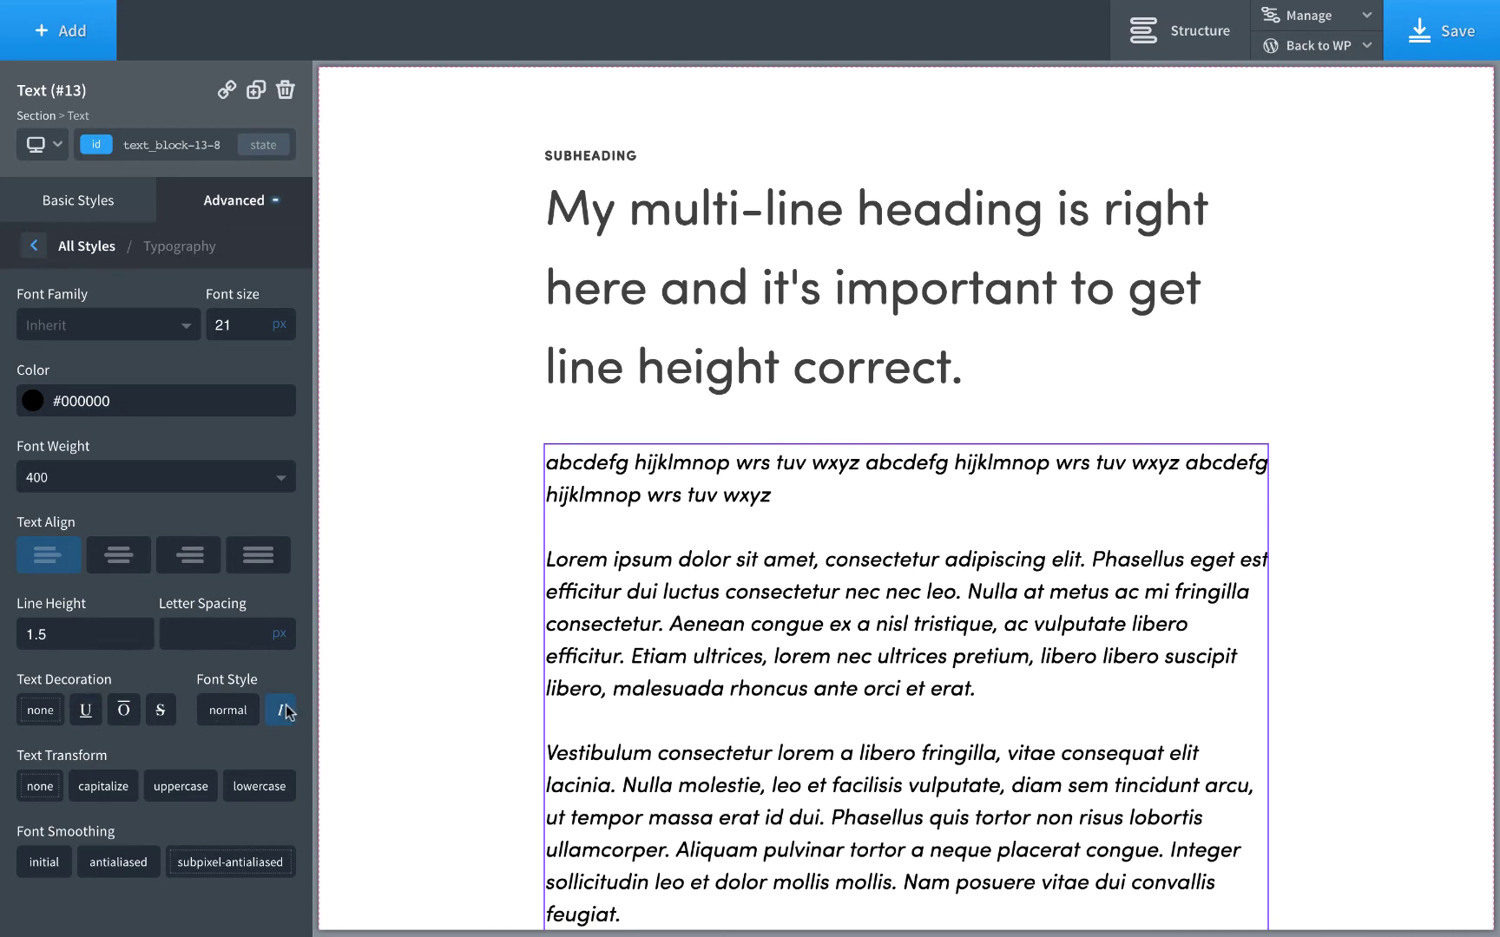
pyautogui.click(286, 710)
pyautogui.click(285, 710)
pyautogui.click(286, 710)
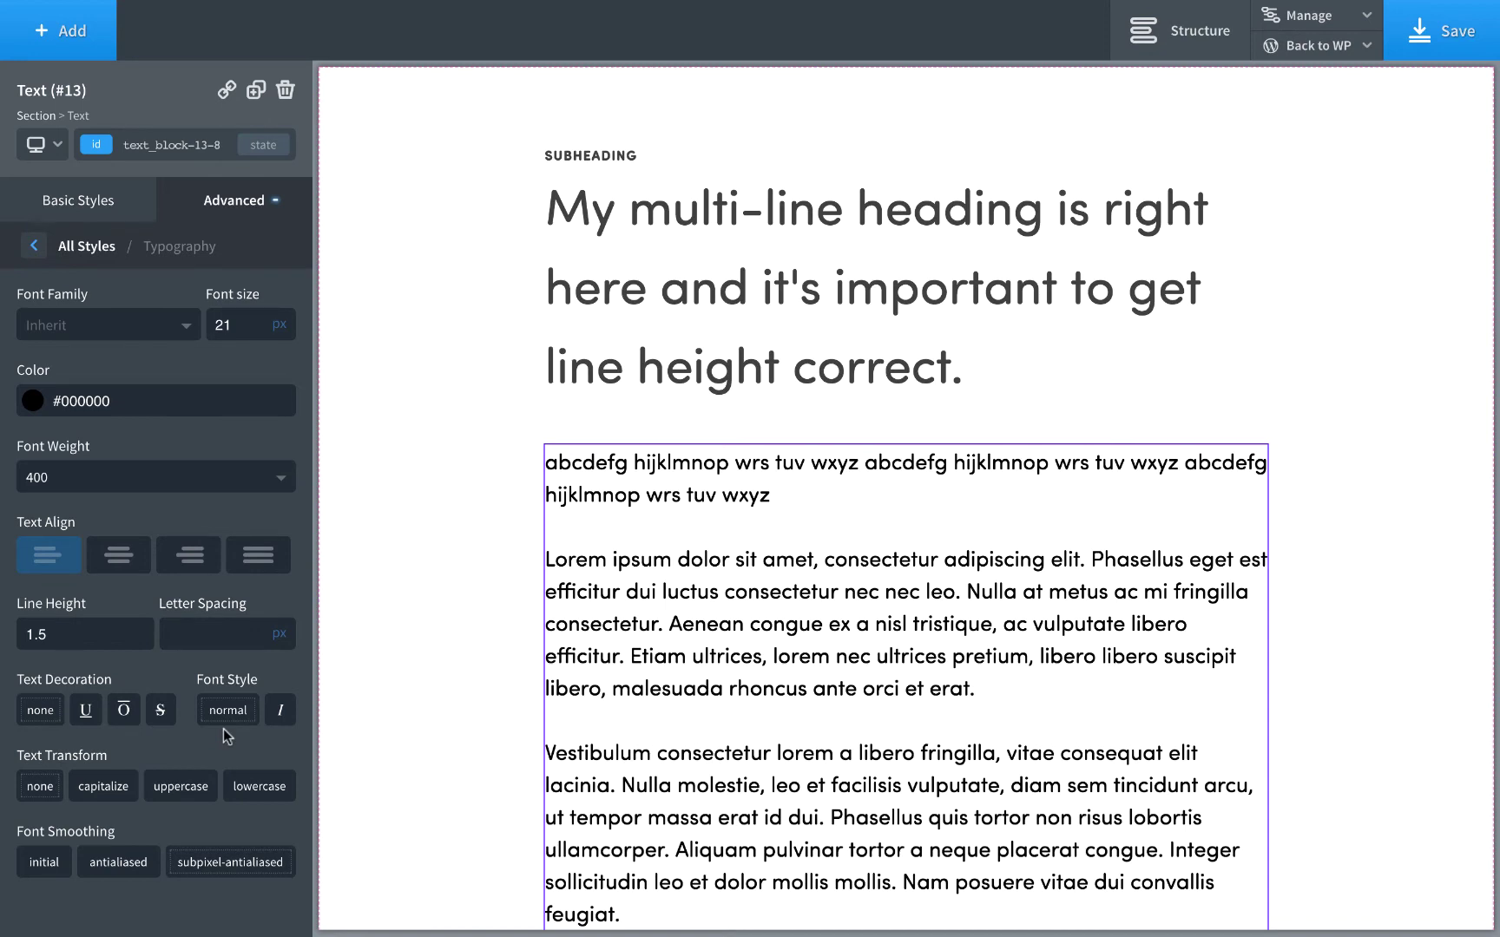
pyautogui.click(122, 787)
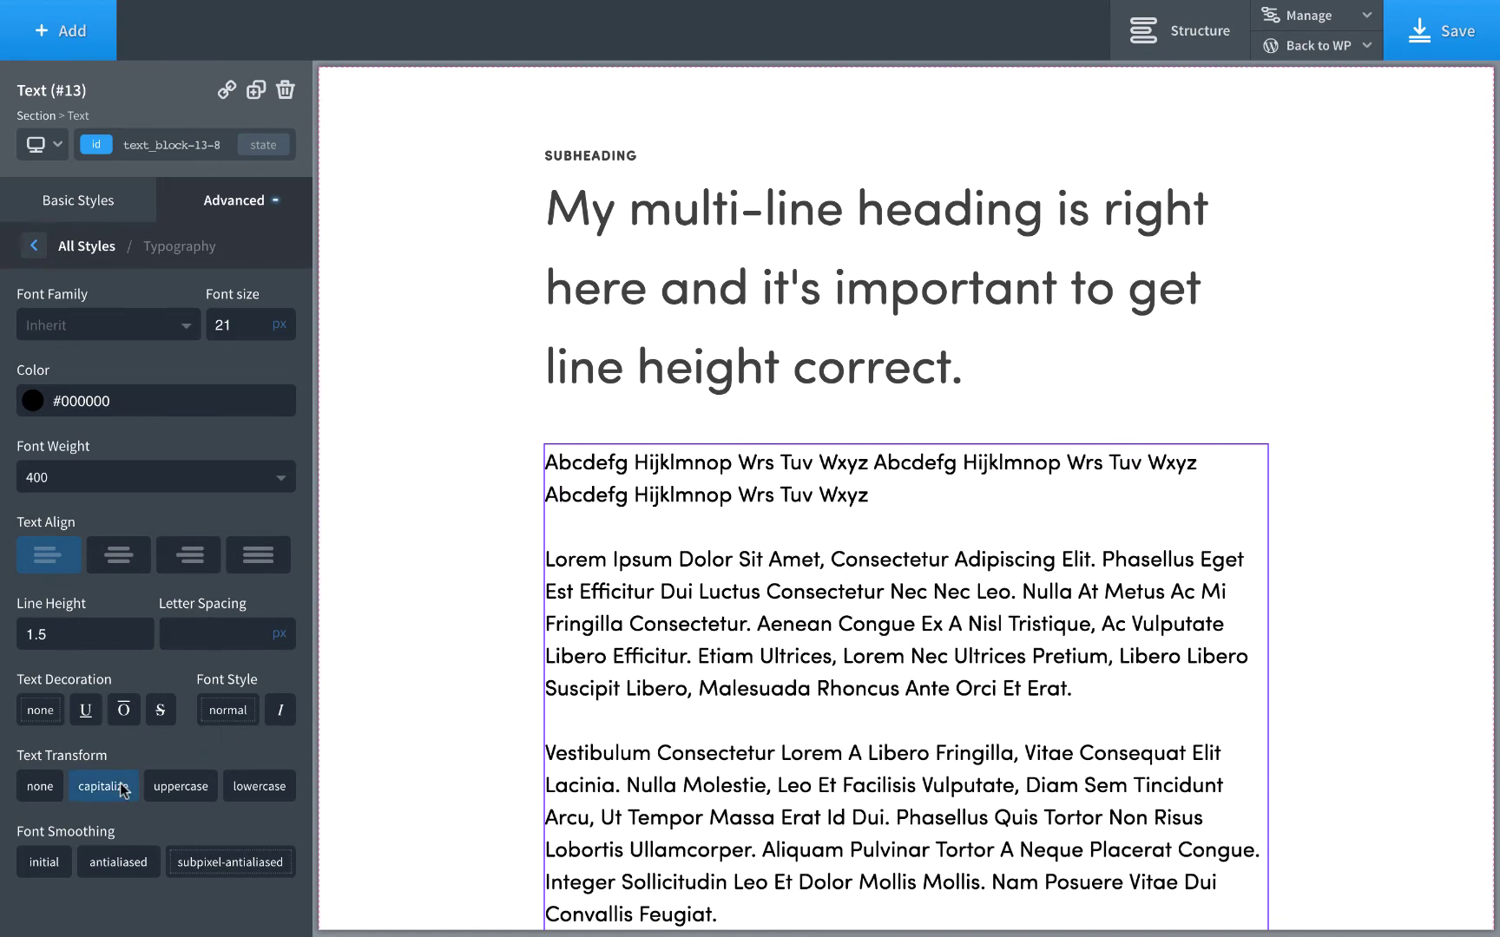
pyautogui.click(122, 788)
pyautogui.click(183, 788)
pyautogui.click(185, 787)
pyautogui.click(279, 785)
pyautogui.click(280, 785)
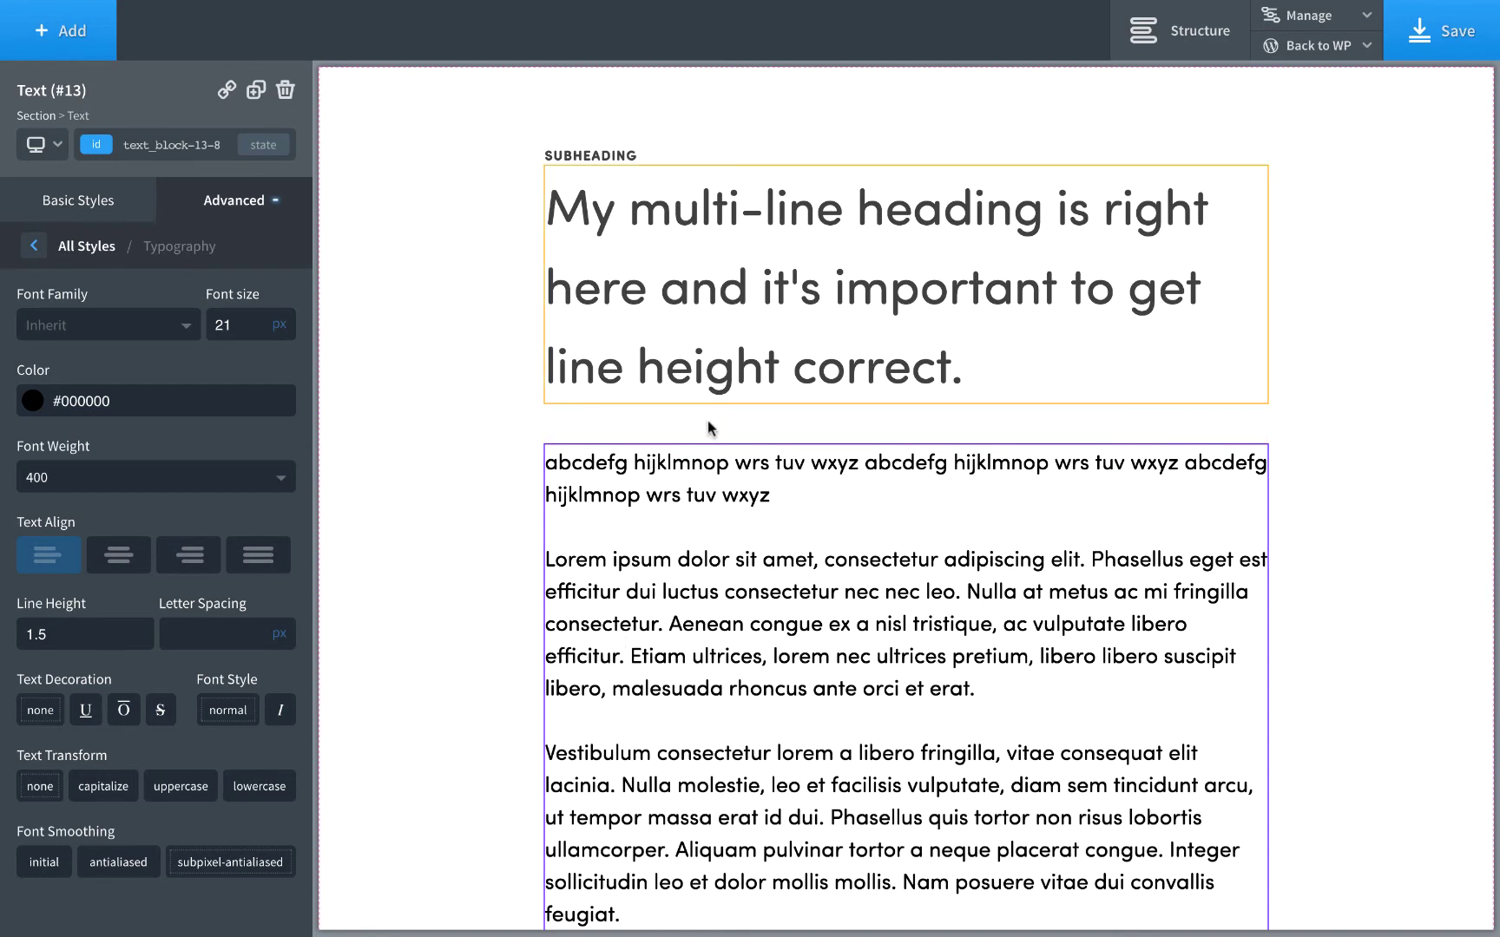
pyautogui.click(810, 259)
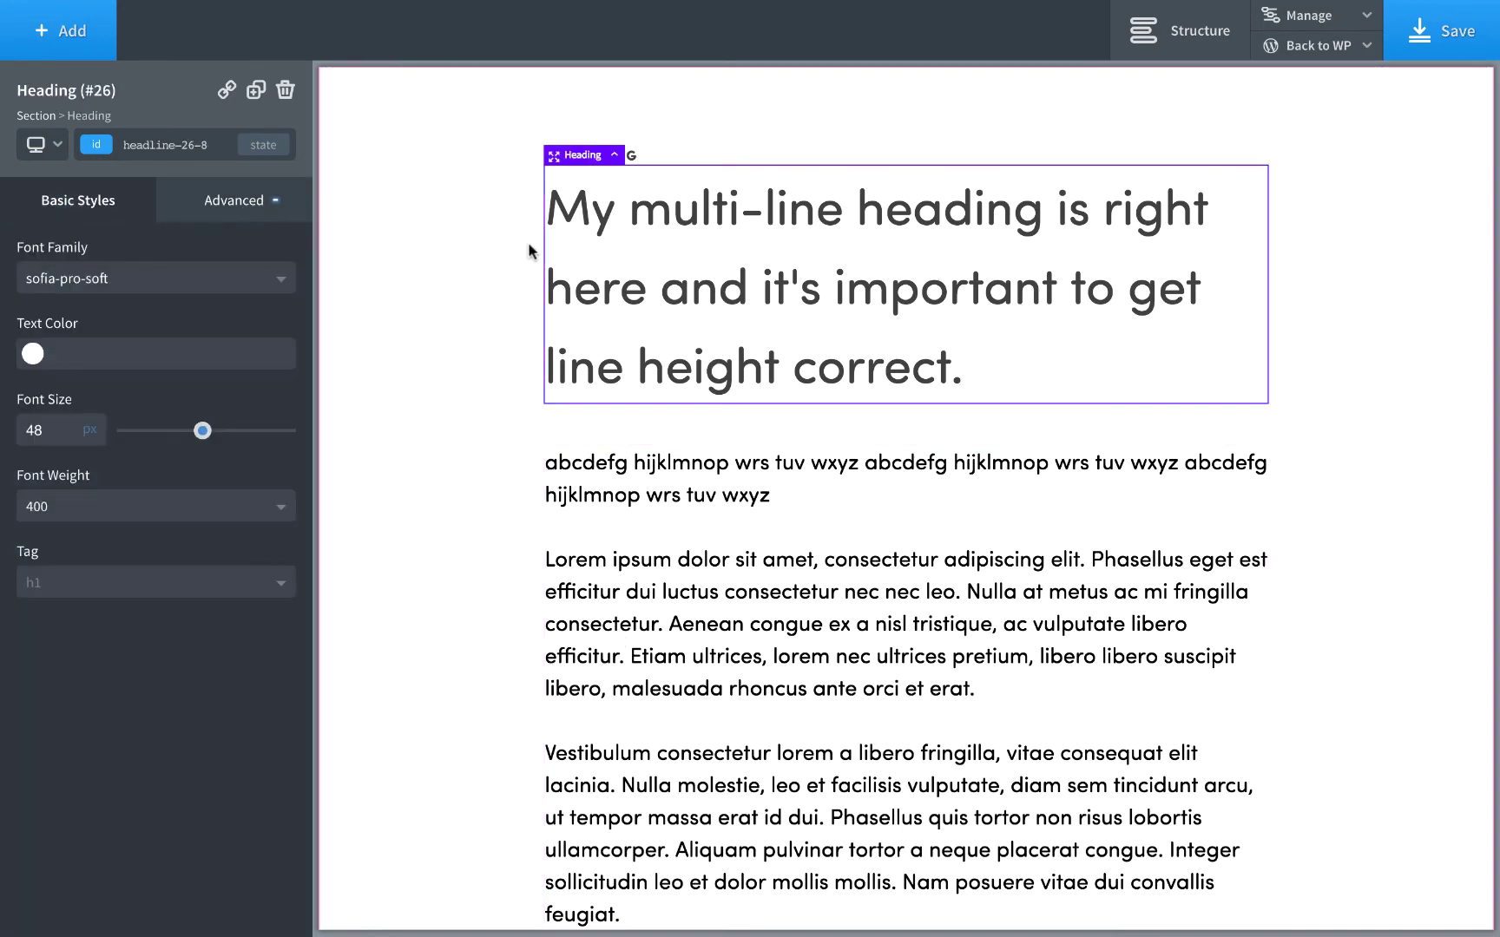
# Set the main heading's typography line height to 1.2.
pyautogui.doubleClick(677, 236)
pyautogui.click(736, 258)
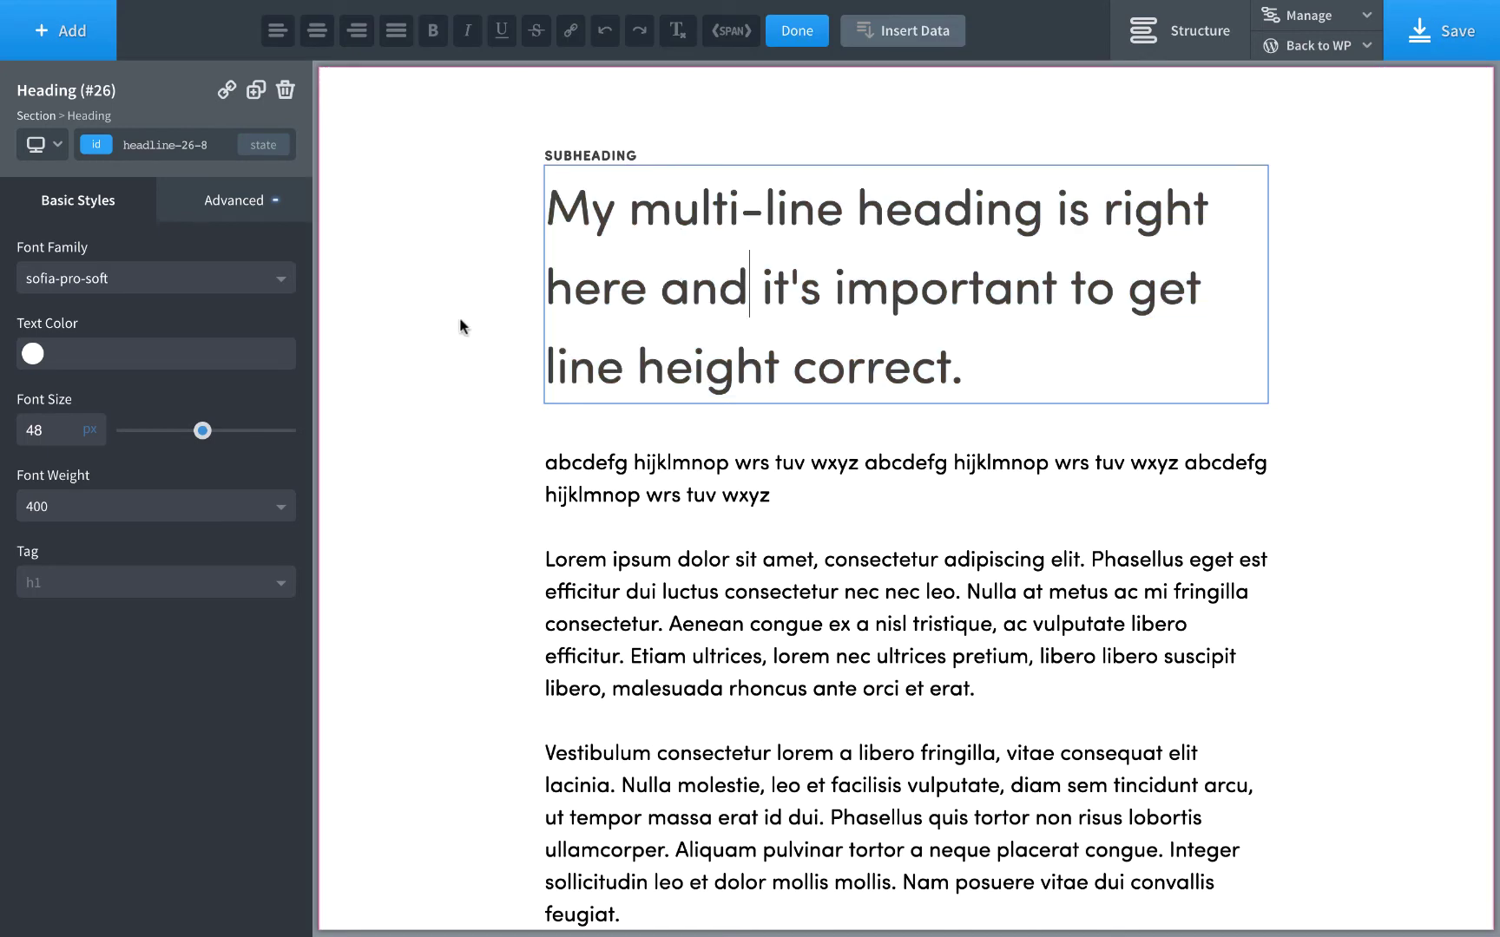
pyautogui.click(461, 325)
pyautogui.click(777, 243)
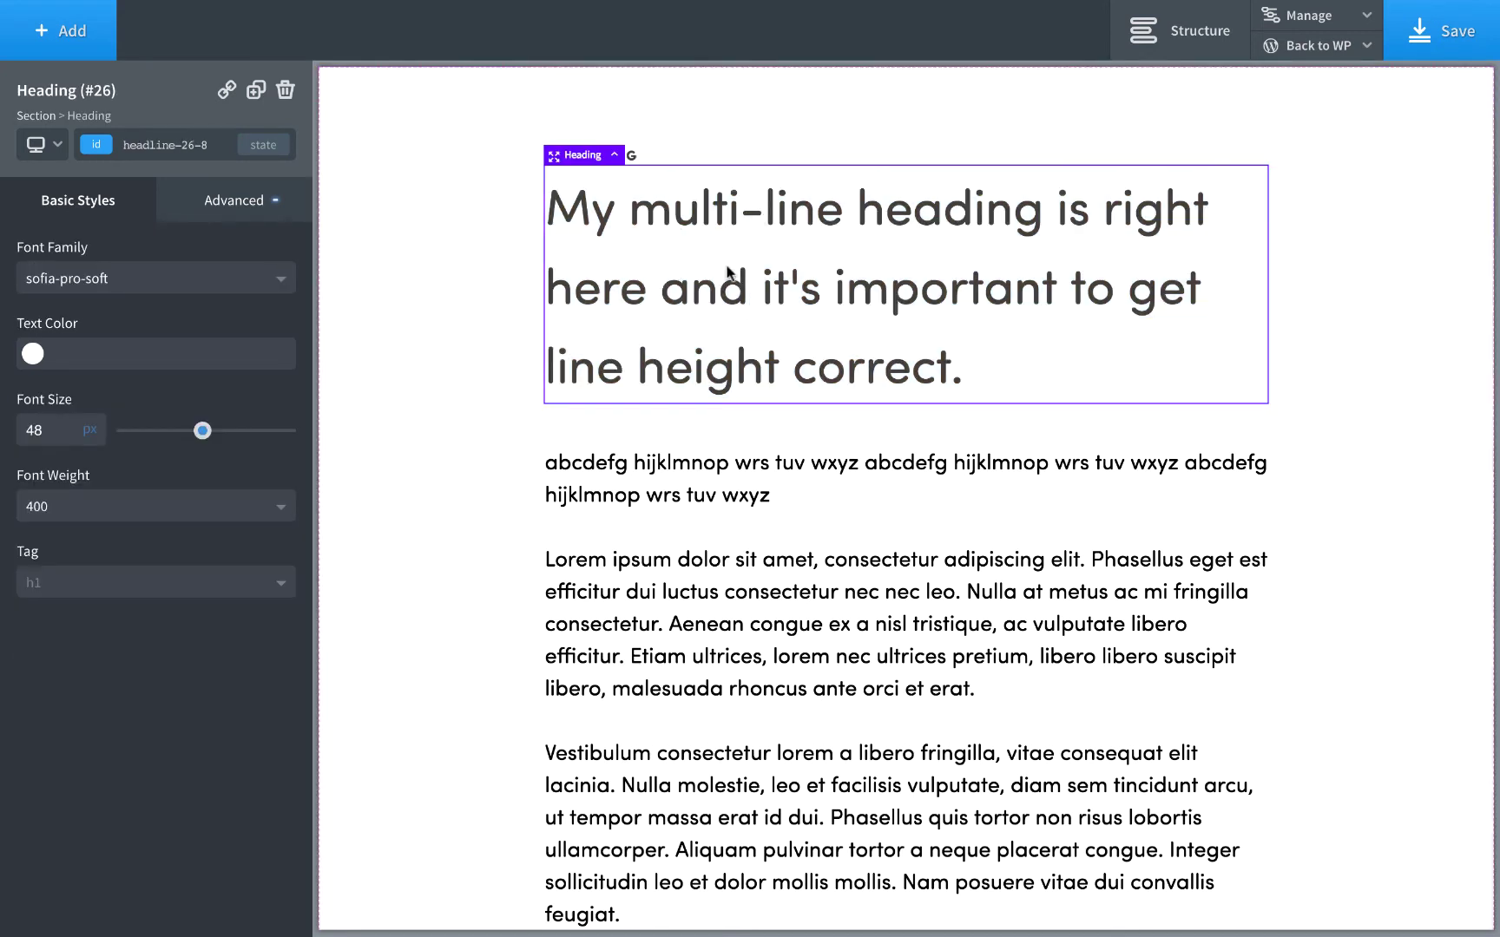
pyautogui.click(299, 214)
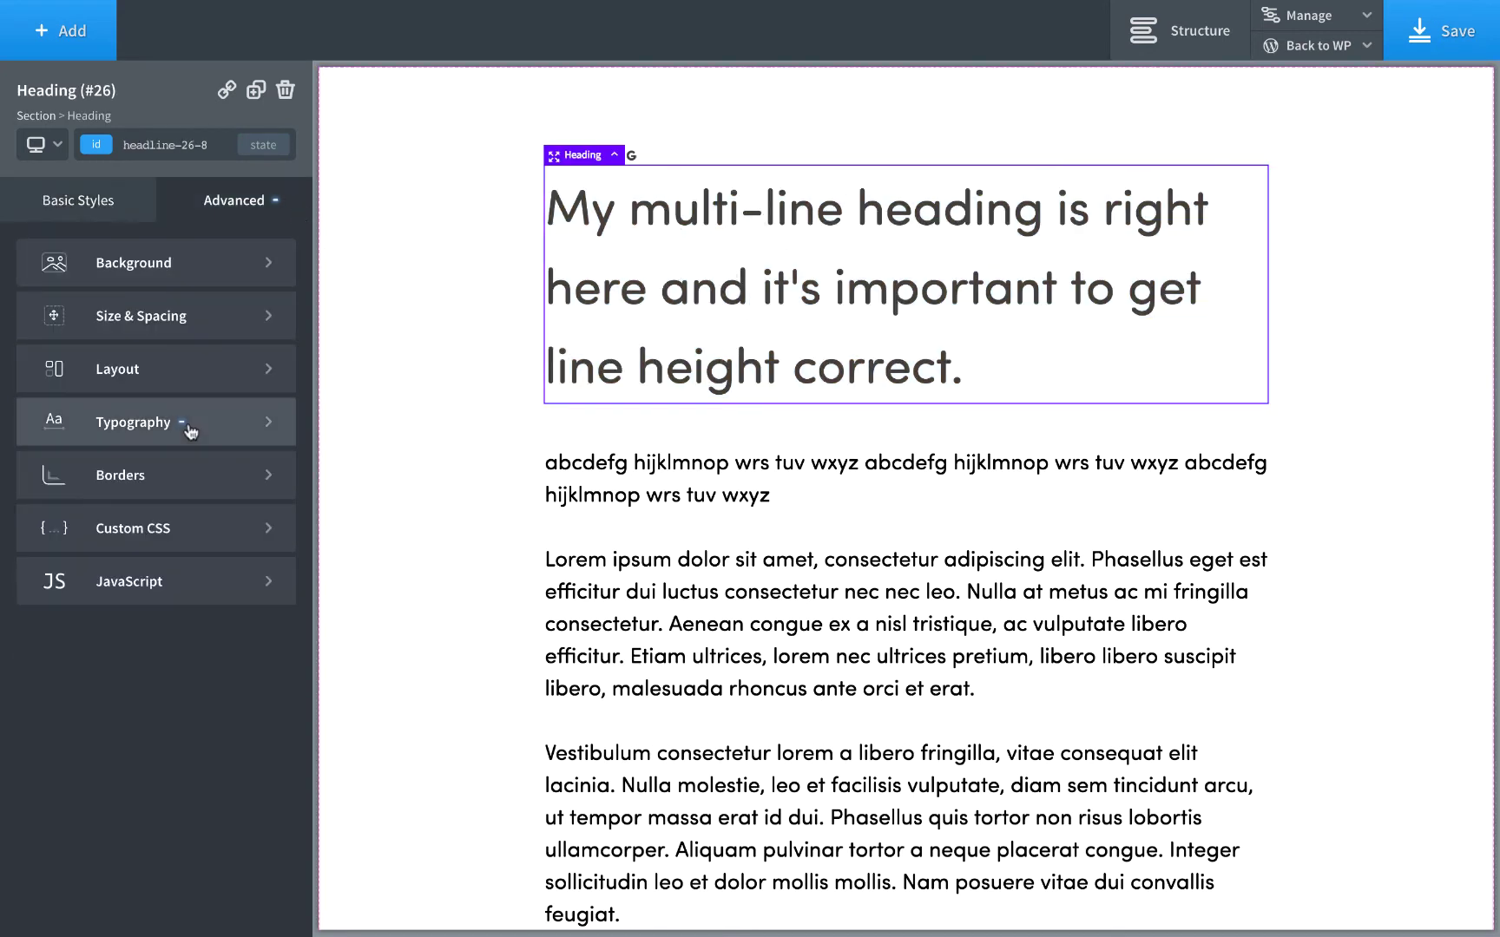
pyautogui.click(189, 432)
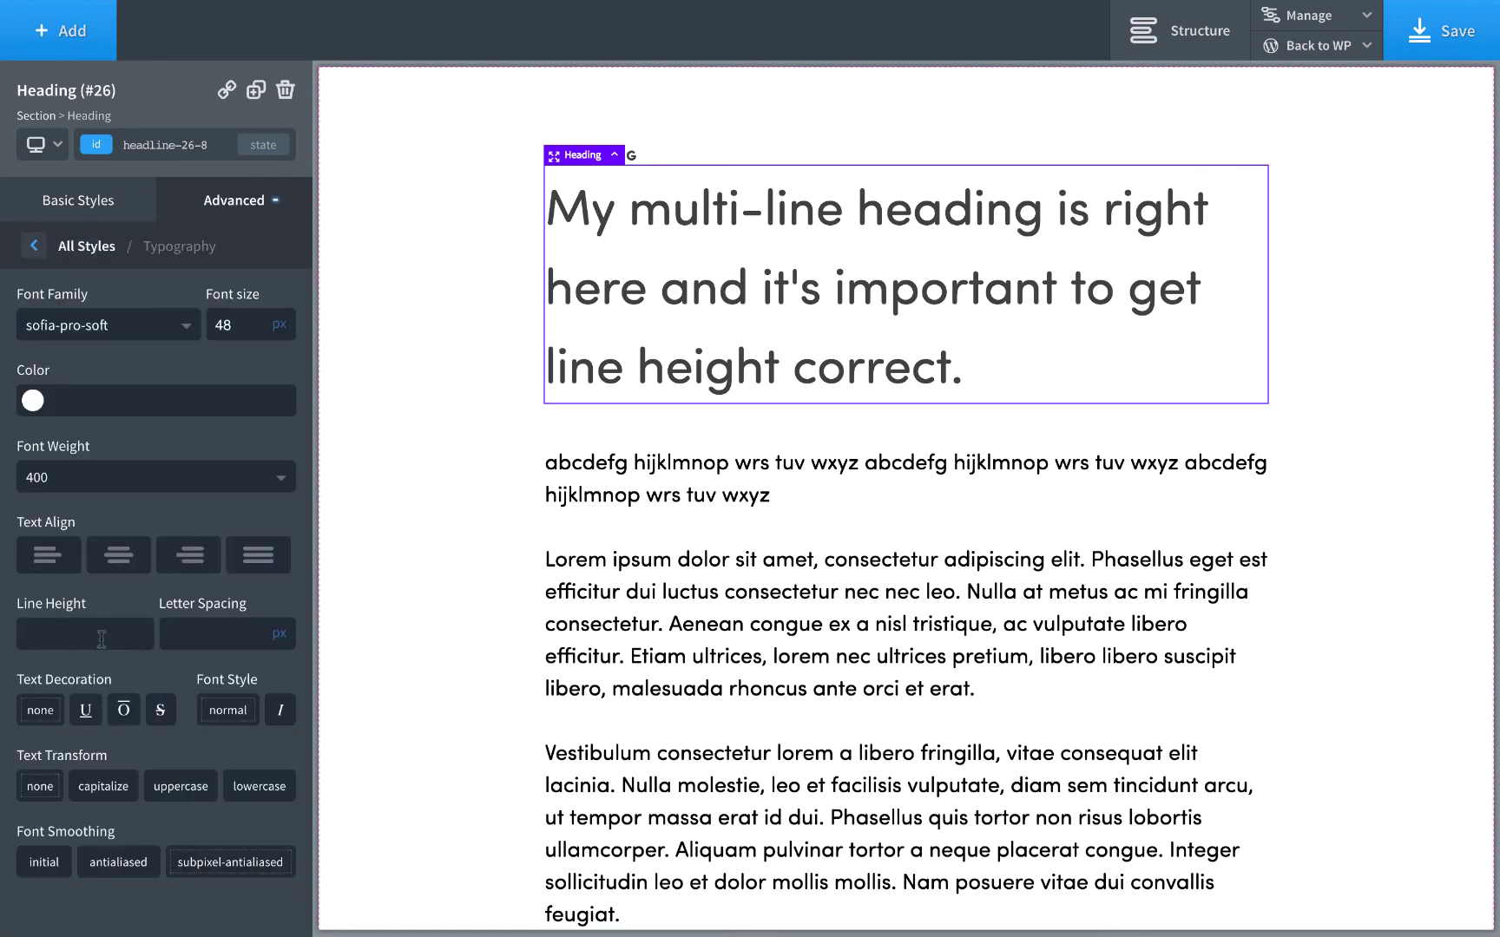
pyautogui.write('1.2')
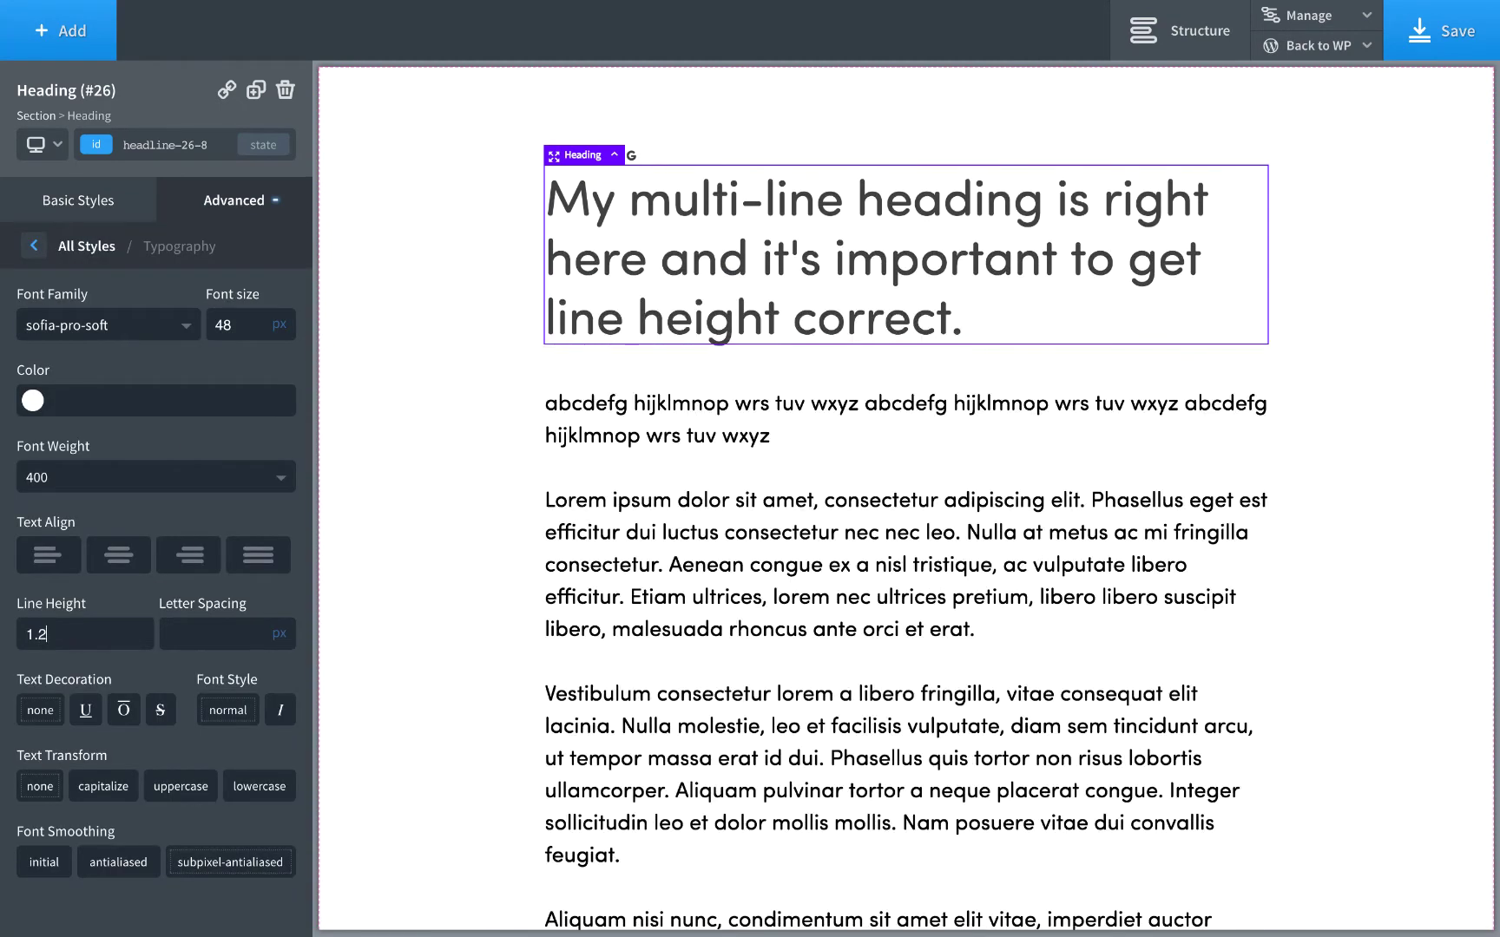
# Shorten the heading text so it ends at "it's important.".
pyautogui.doubleClick(690, 290)
pyautogui.tripleClick(1125, 261)
pyautogui.click(1125, 261)
pyautogui.moveTo(1053, 260); pyautogui.dragTo(1127, 260)
pyautogui.click(1057, 198)
pyautogui.hotkey('ctrl', 'shift', 'End')
pyautogui.write('.')
# Add about 23 px of space above the heading and set its font weight to 700.
pyautogui.click(1117, 367)
pyautogui.click(921, 211)
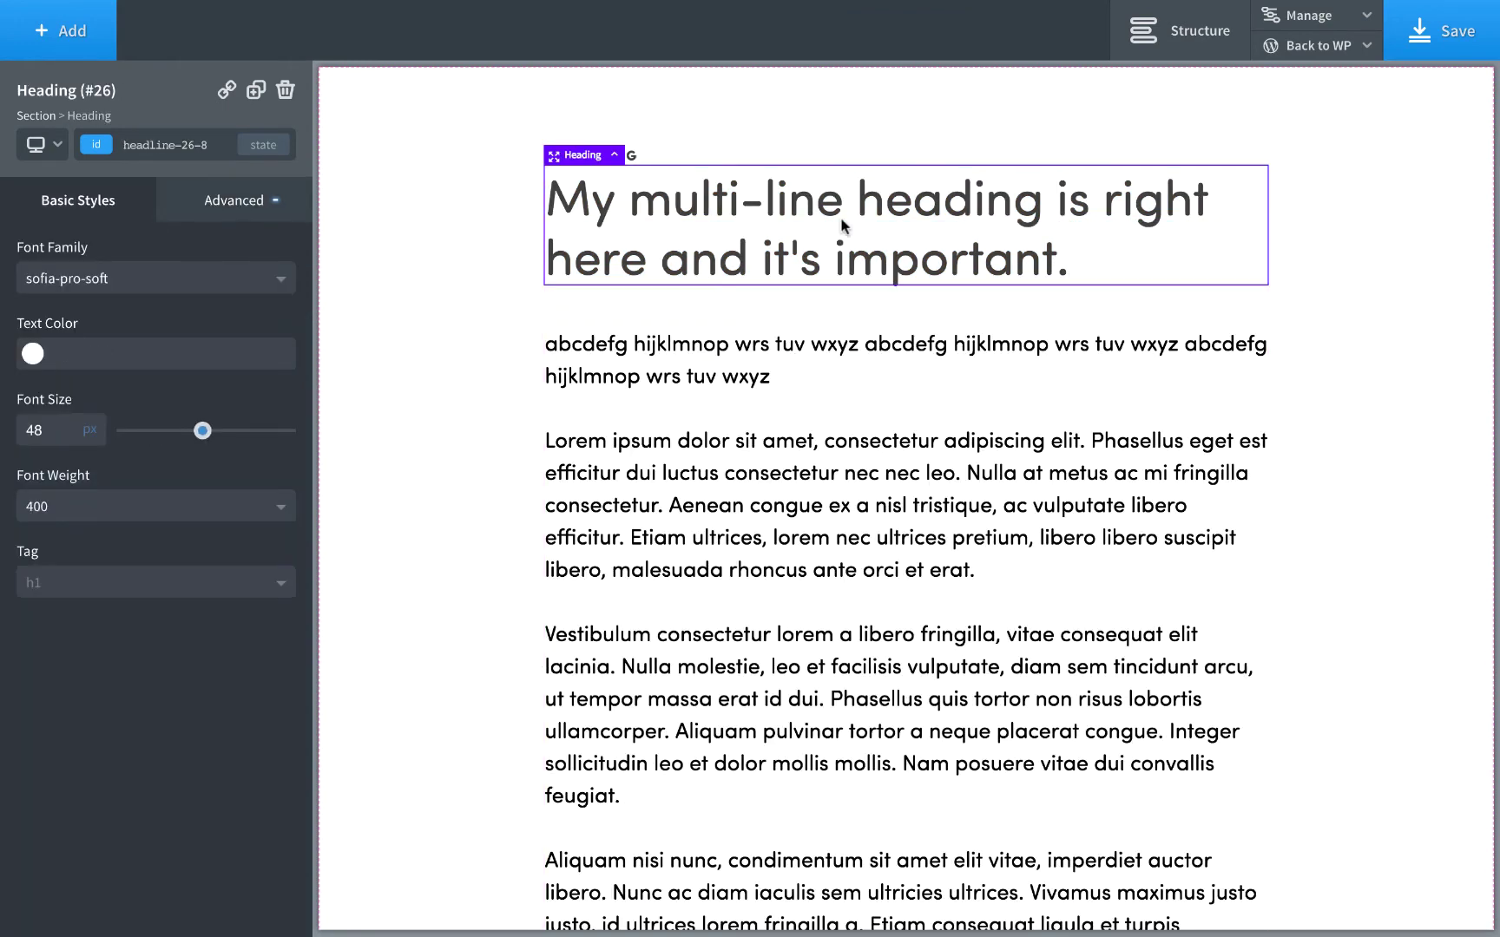
pyautogui.moveTo(924, 161); pyautogui.dragTo(925, 184)
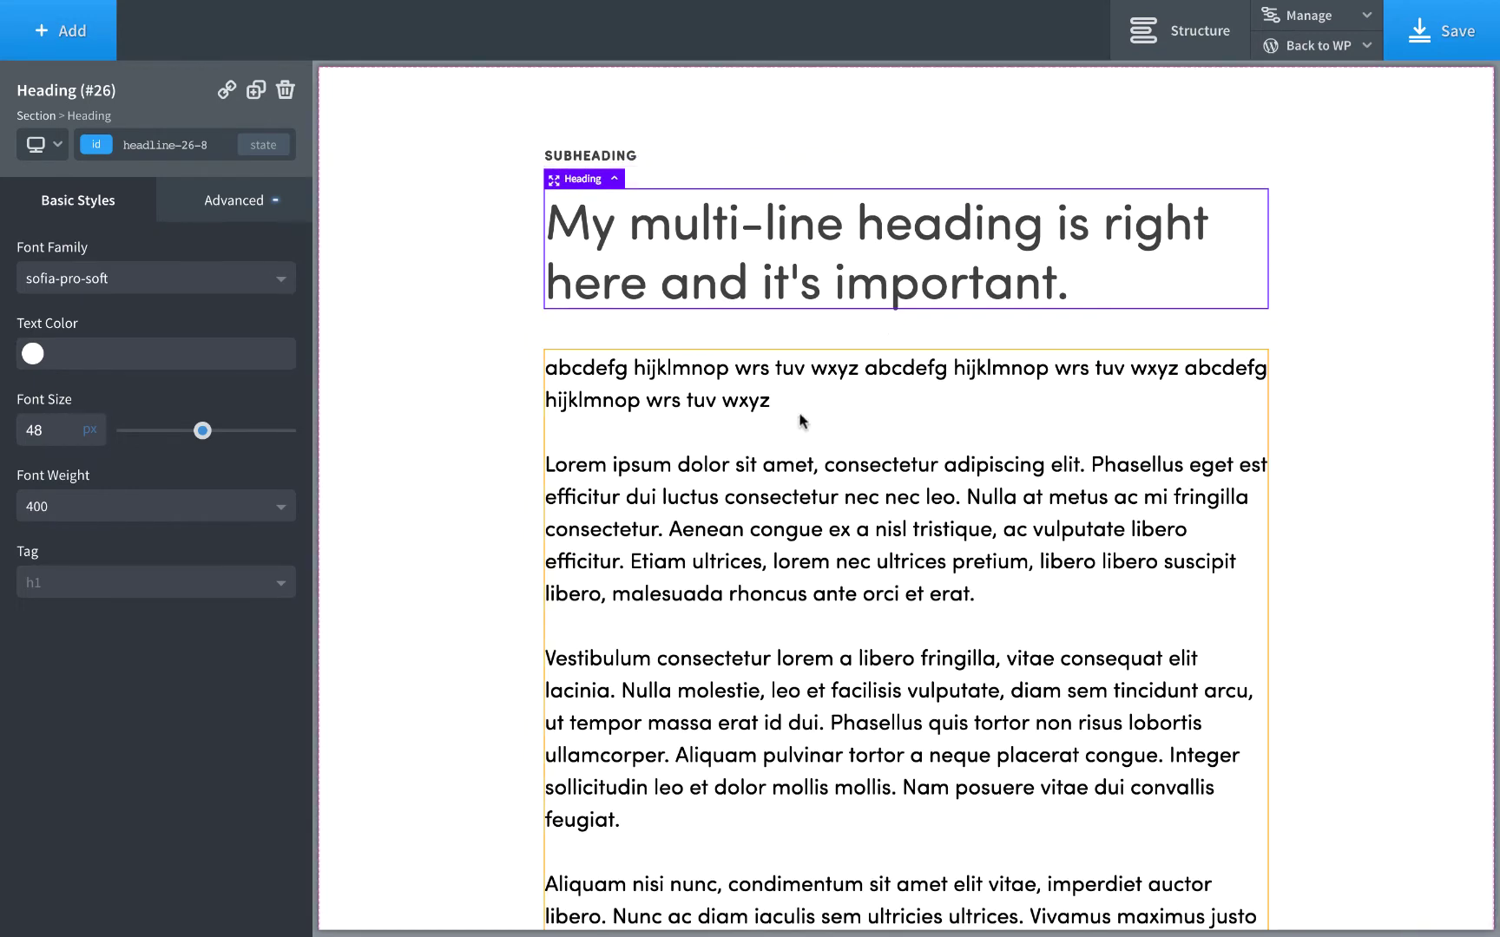
pyautogui.click(149, 512)
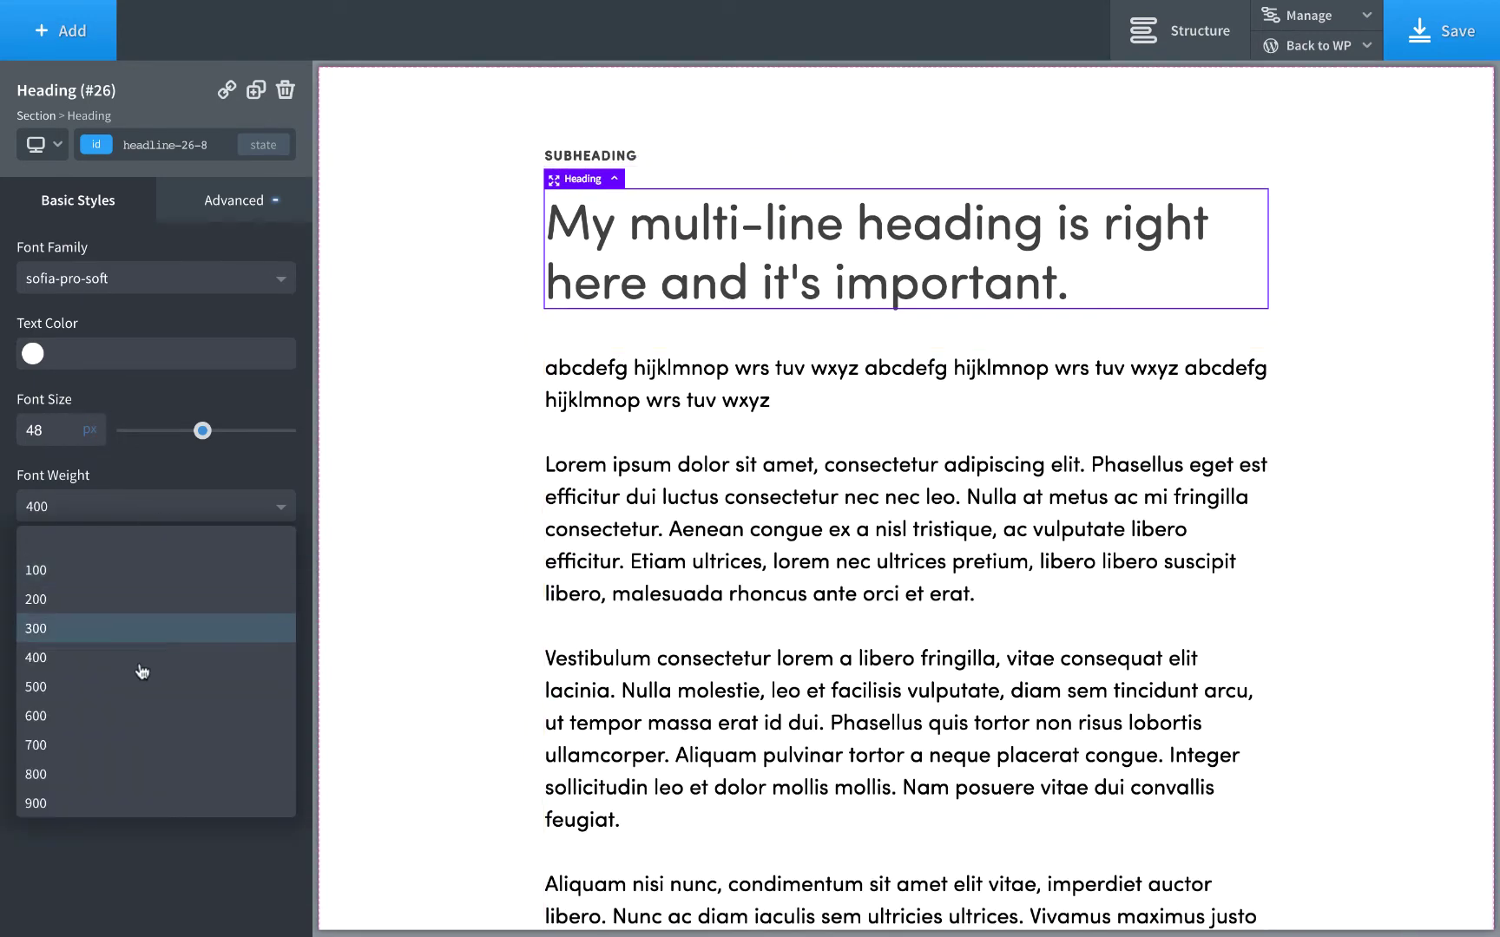
pyautogui.click(124, 740)
pyautogui.click(884, 423)
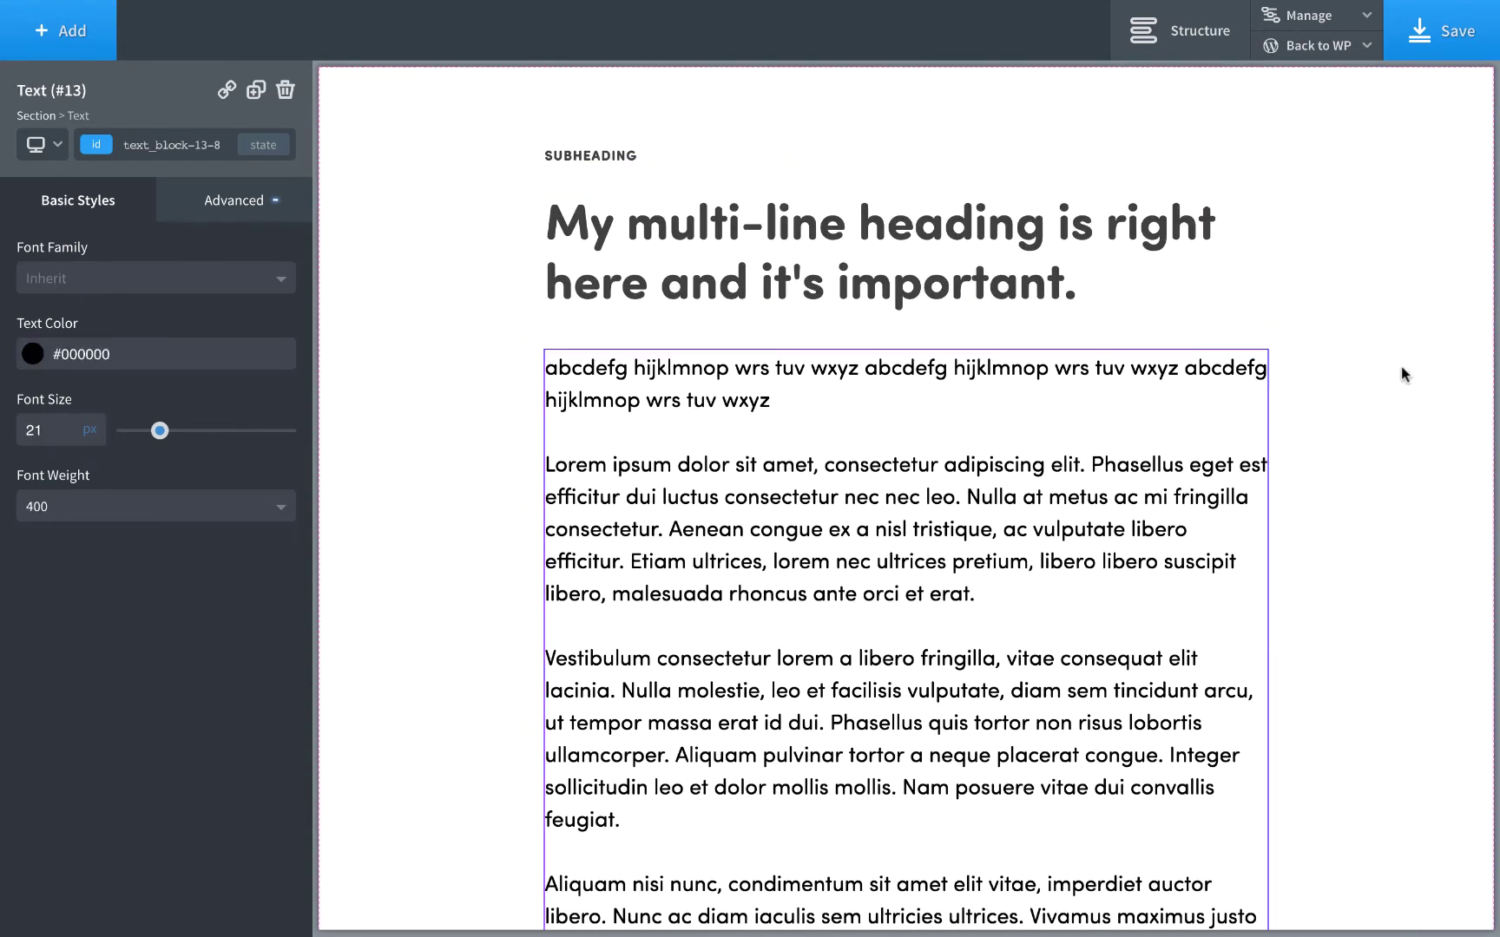
# Select Section #2 and show its Advanced > Typography settings.
pyautogui.click(1406, 435)
pyautogui.scroll(-6, 1406, 435)
pyautogui.scroll(-5, 1406, 435)
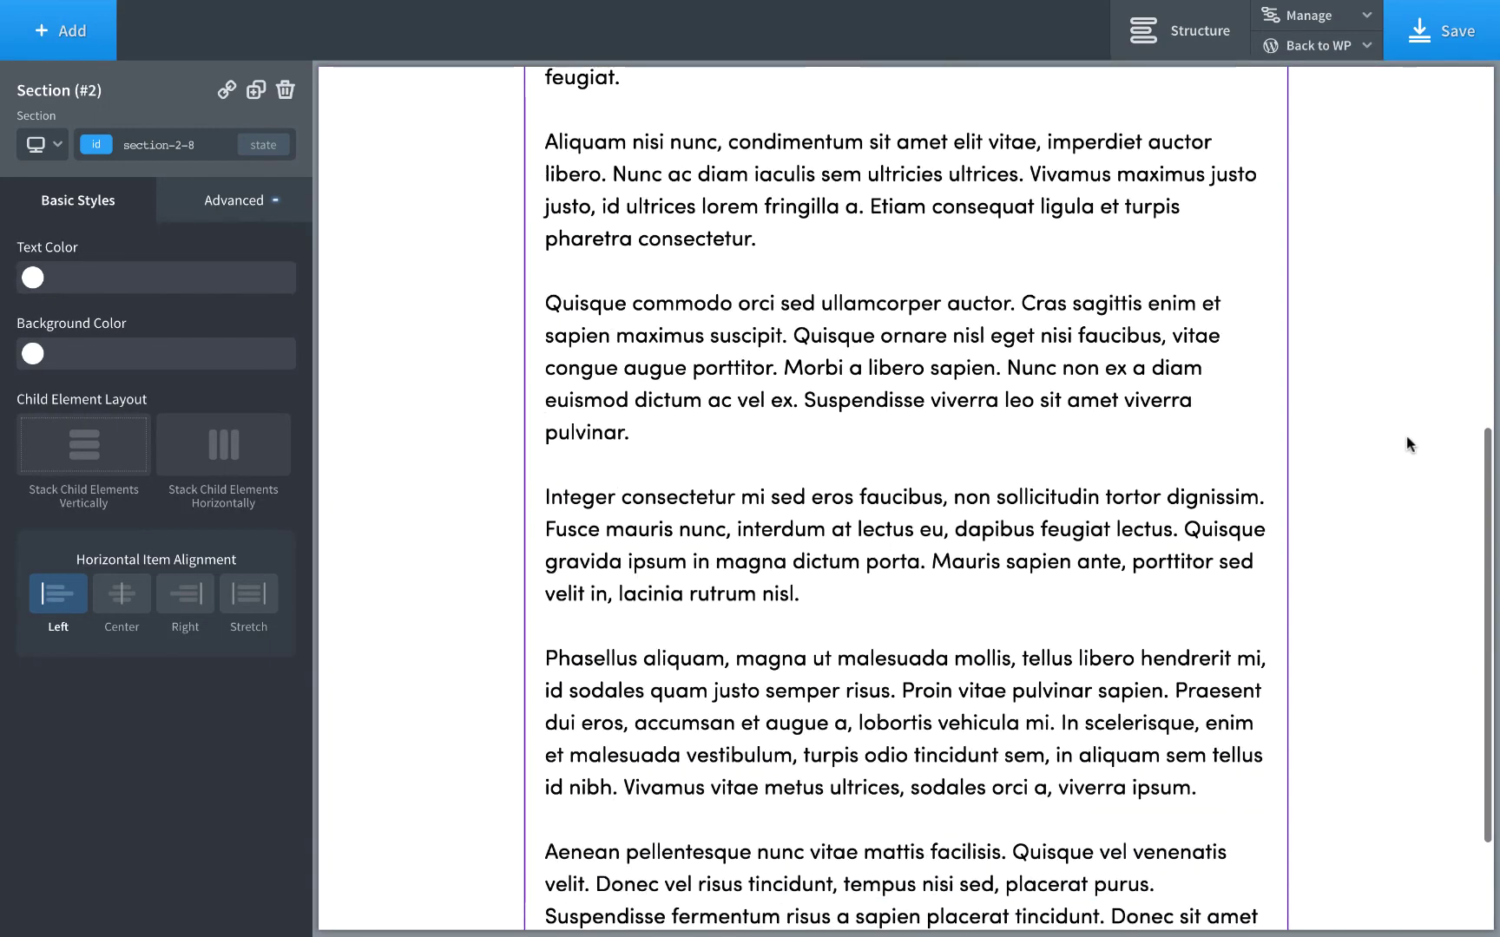
pyautogui.scroll(12, 1406, 435)
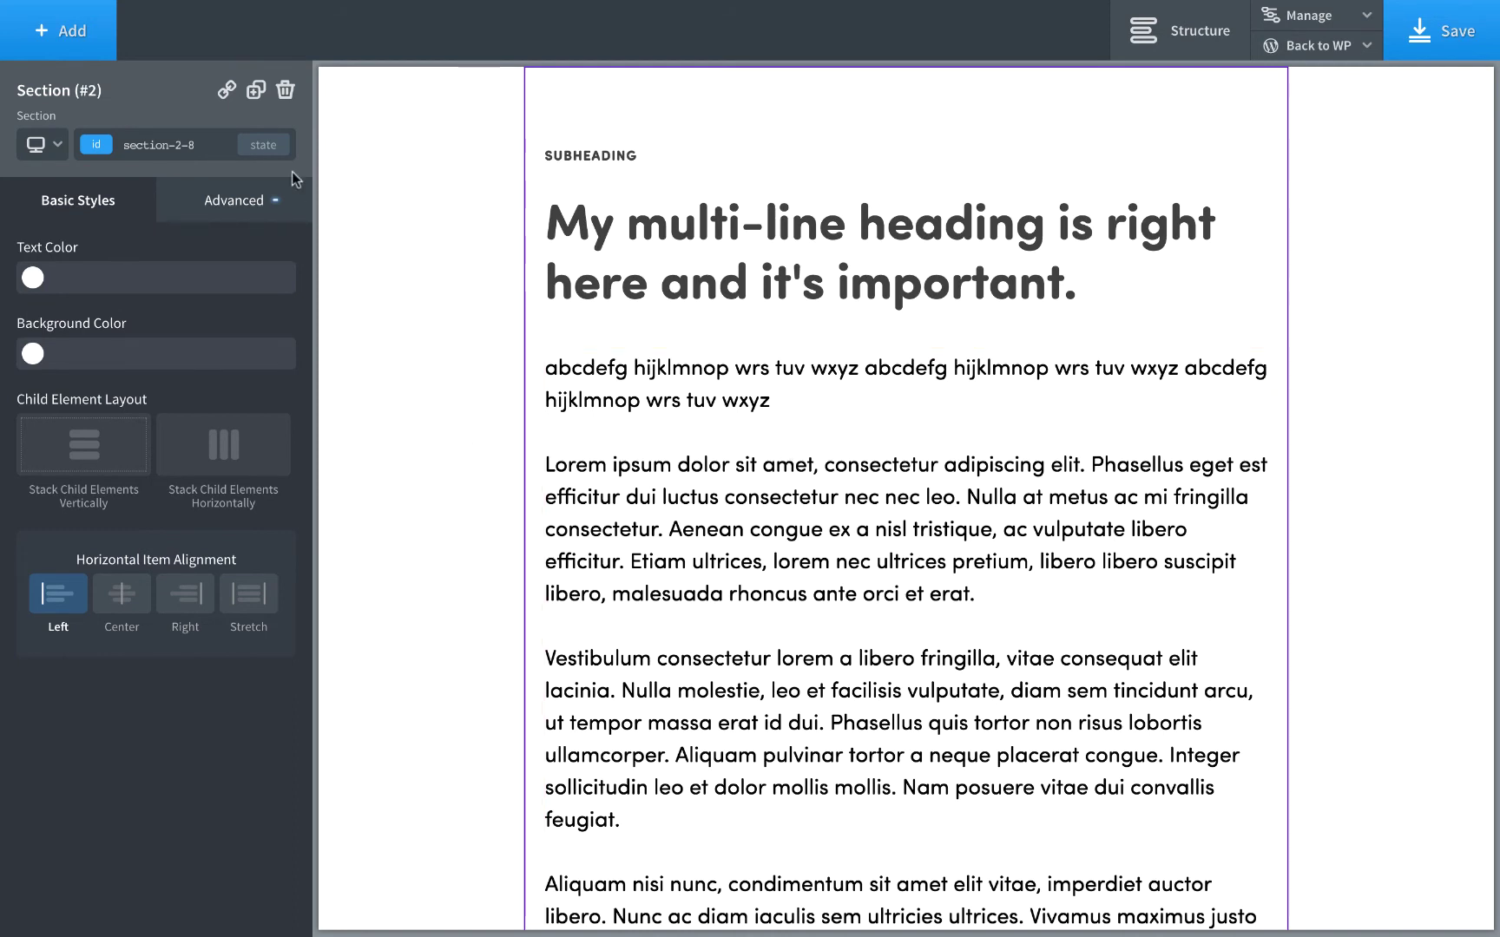
pyautogui.click(262, 206)
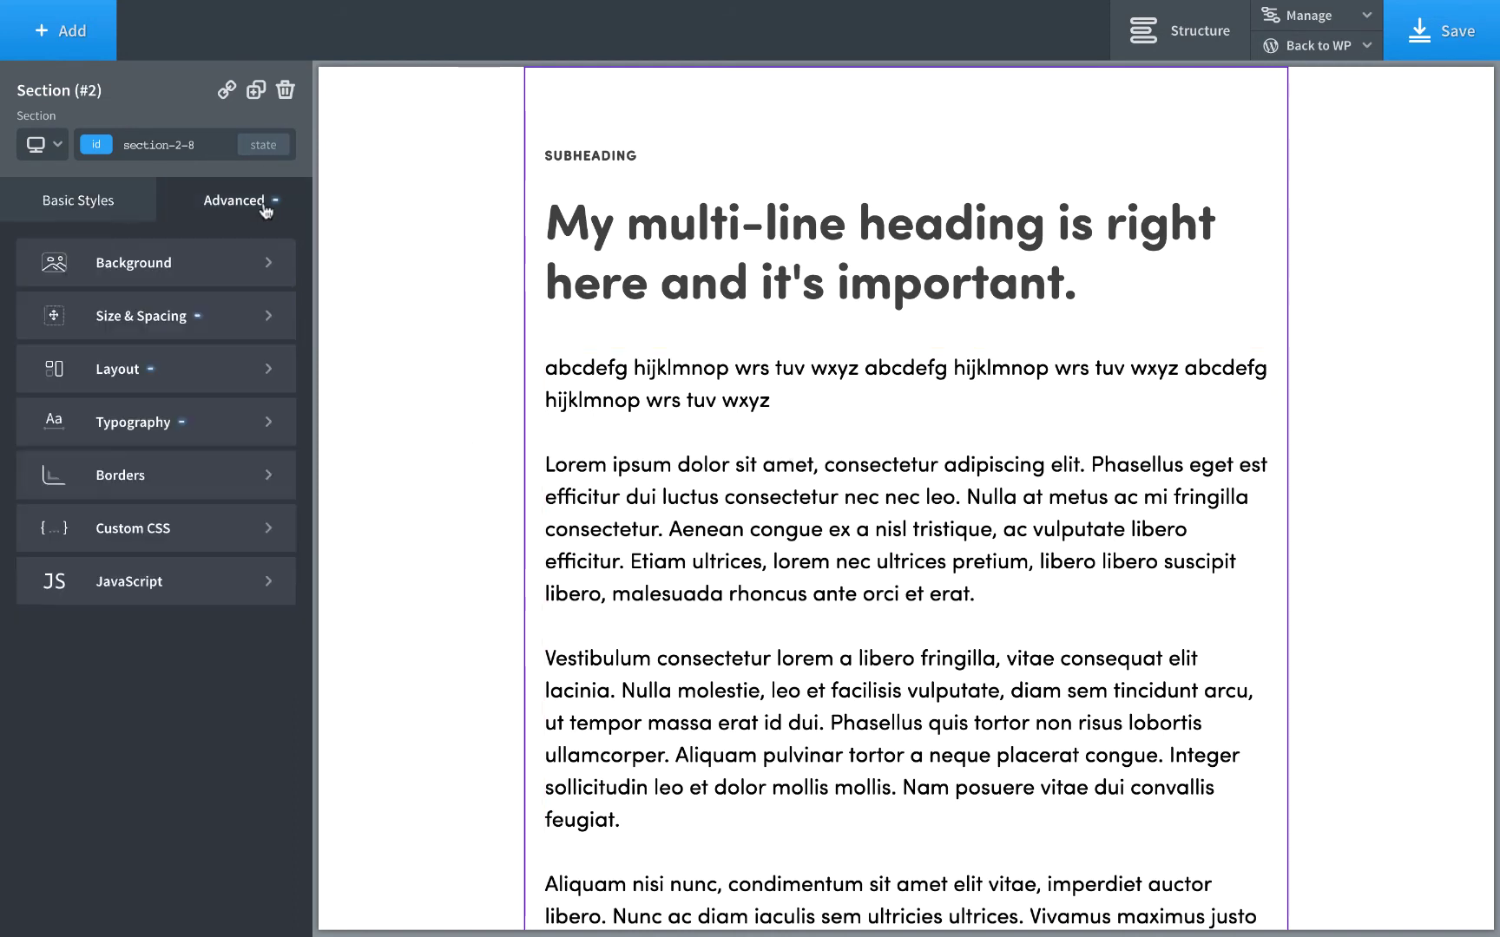
pyautogui.click(203, 425)
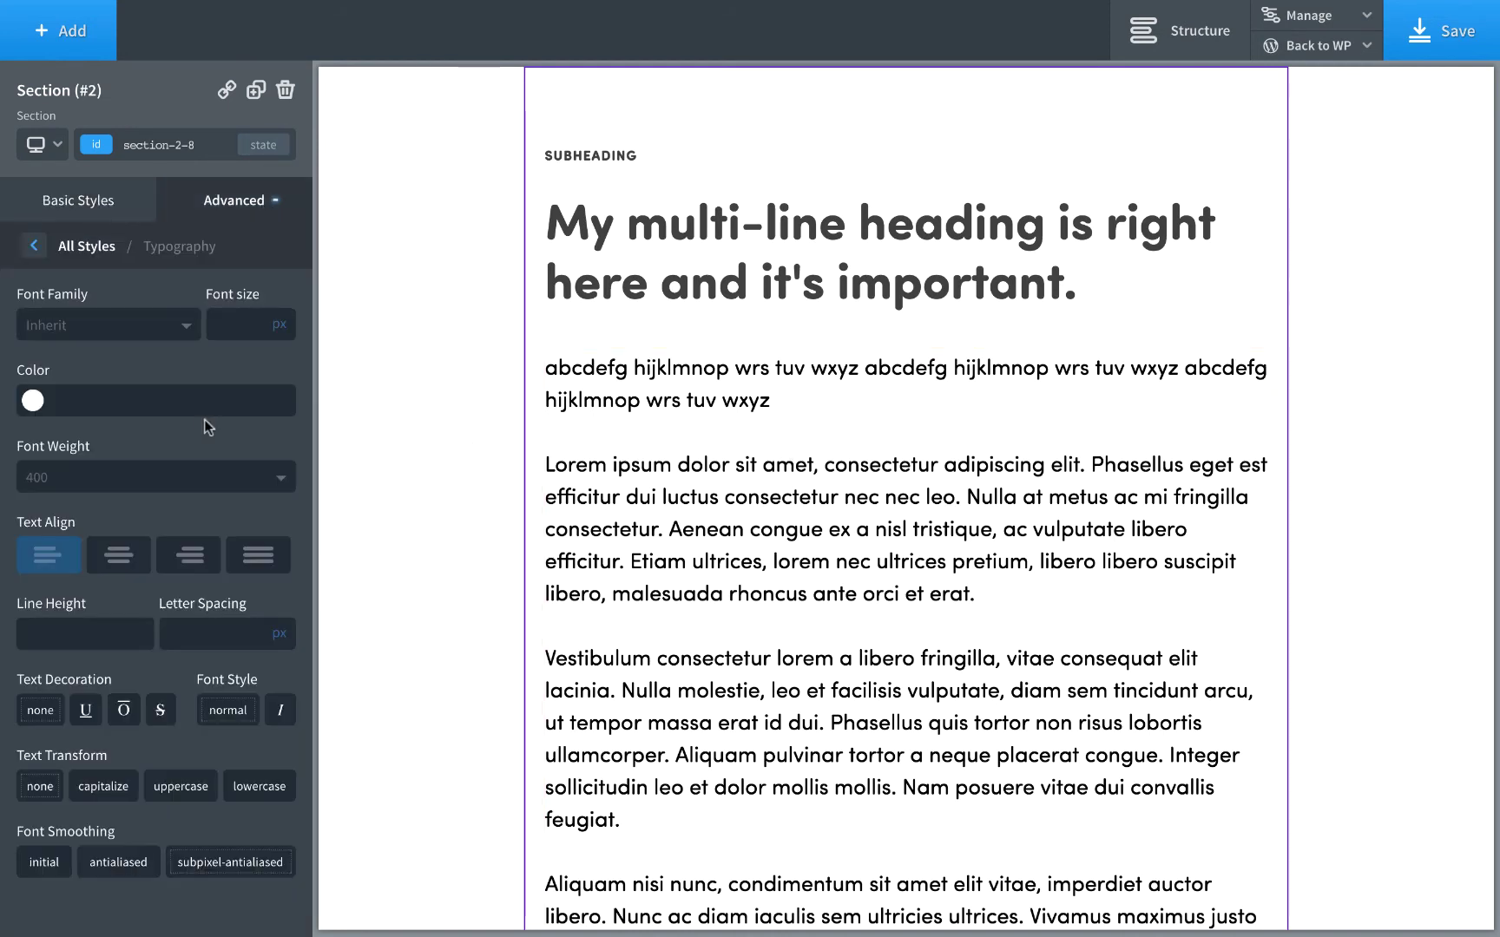
# Select the body Text block and show its Advanced > Typography settings.
pyautogui.tripleClick(603, 469)
pyautogui.click(613, 466)
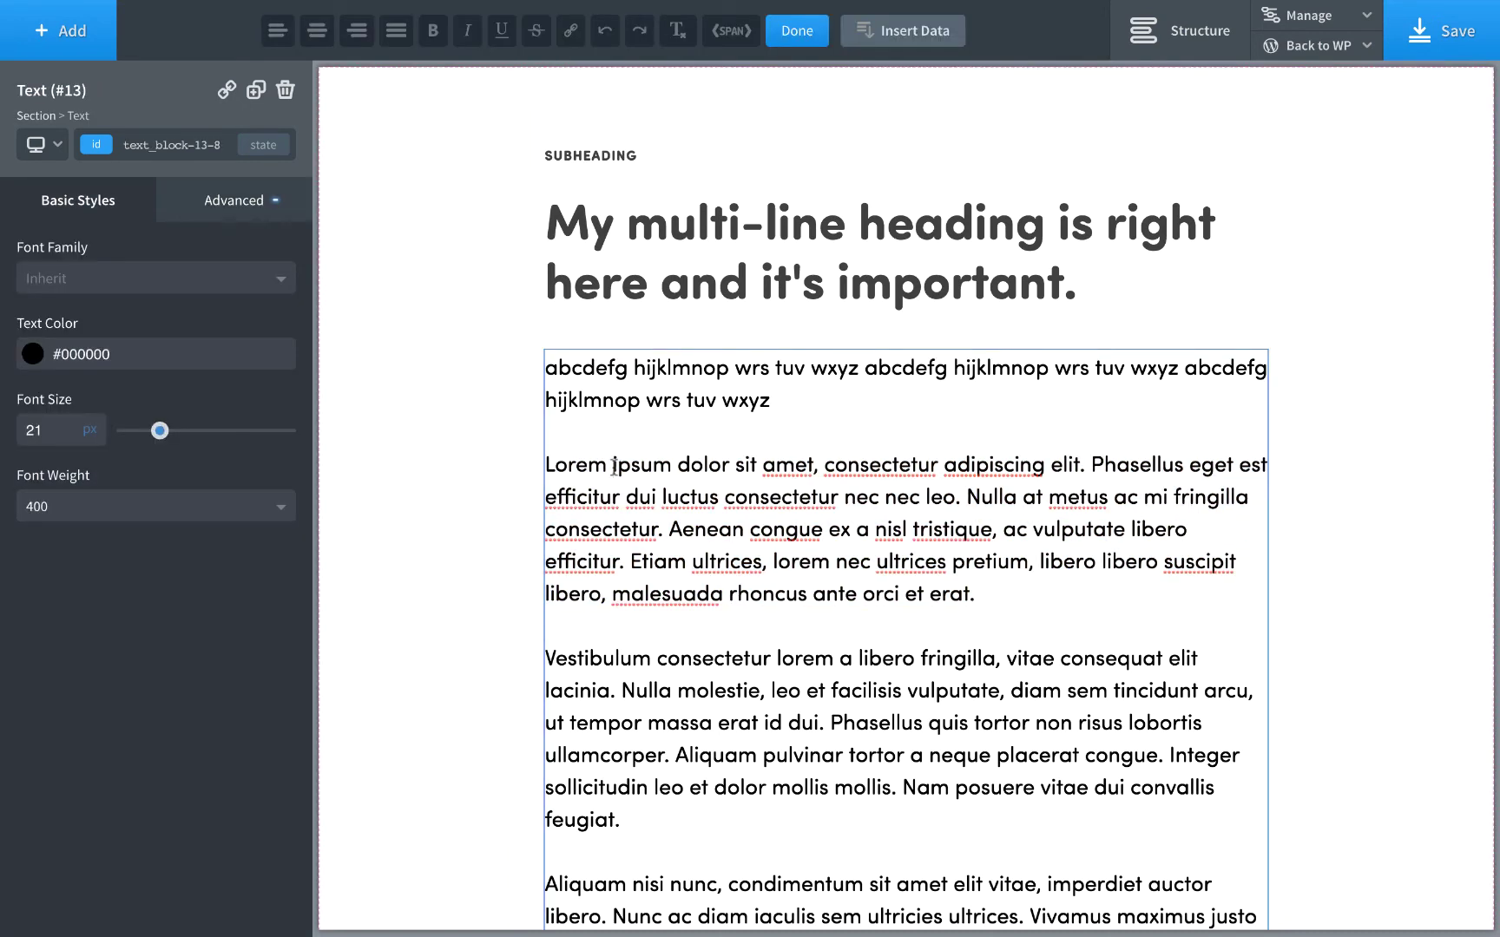
pyautogui.click(465, 479)
pyautogui.click(681, 464)
pyautogui.click(228, 200)
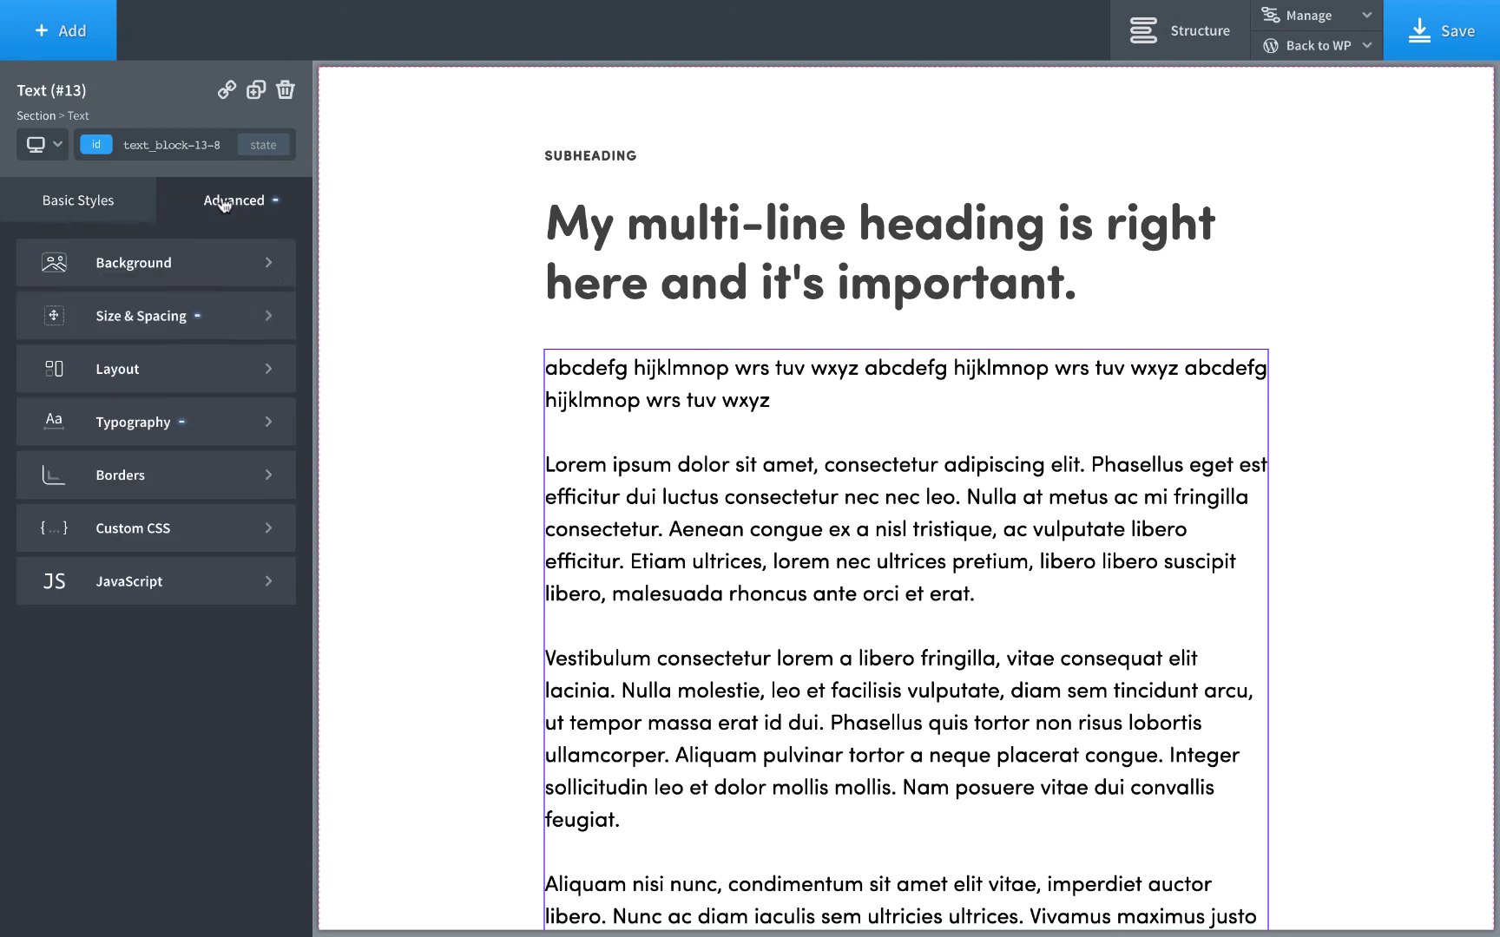
pyautogui.click(201, 415)
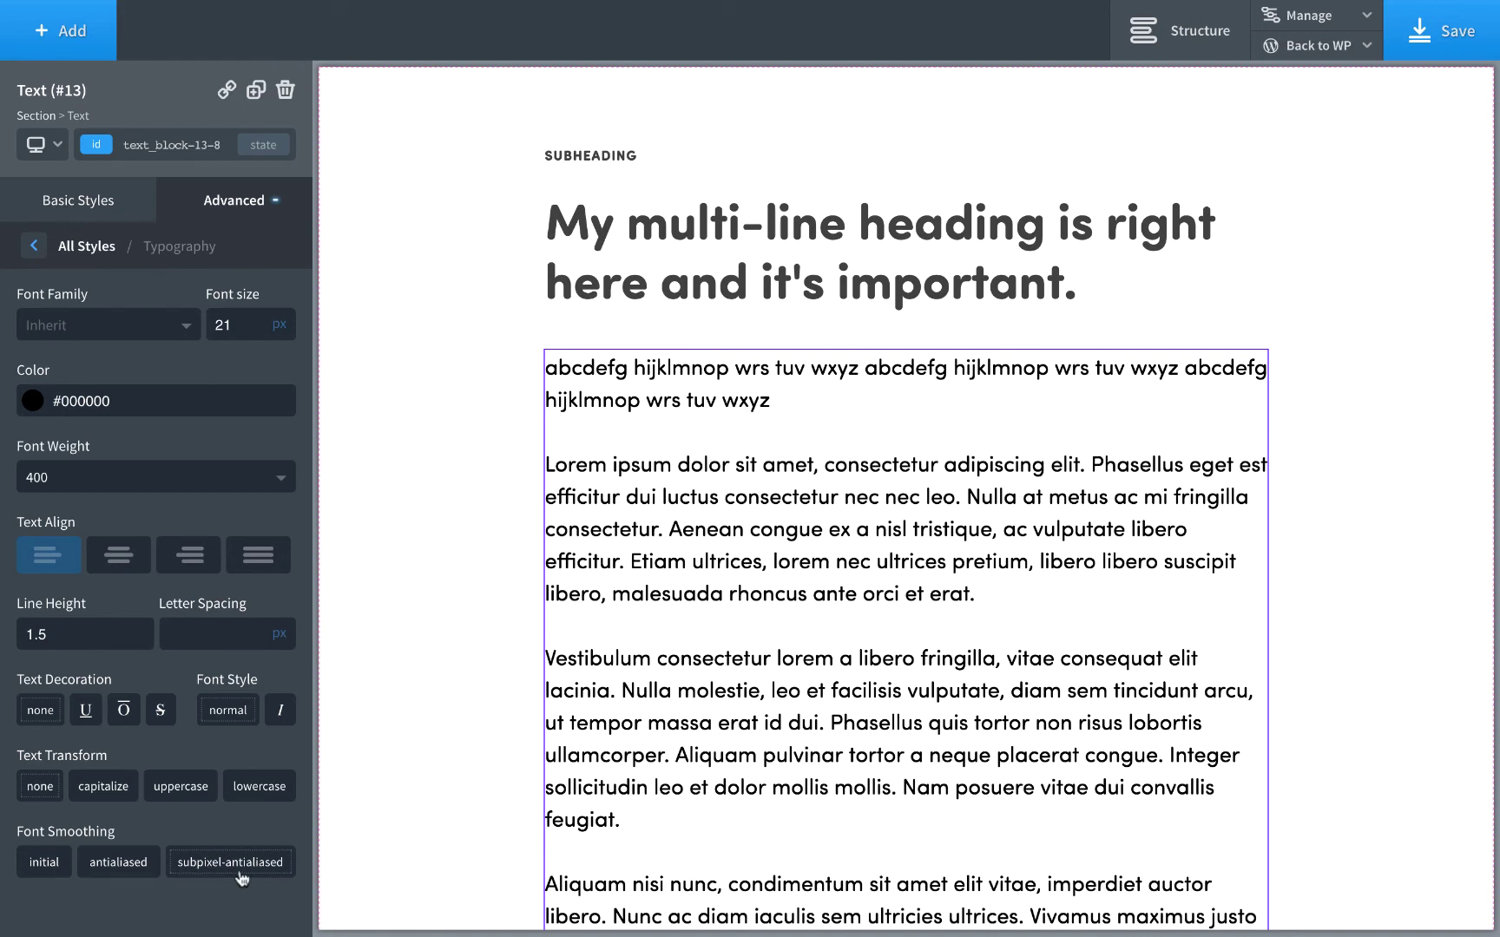
# Compare antialiased font smoothing on the body text, leaving it subpixel-antialiased.
pyautogui.click(130, 864)
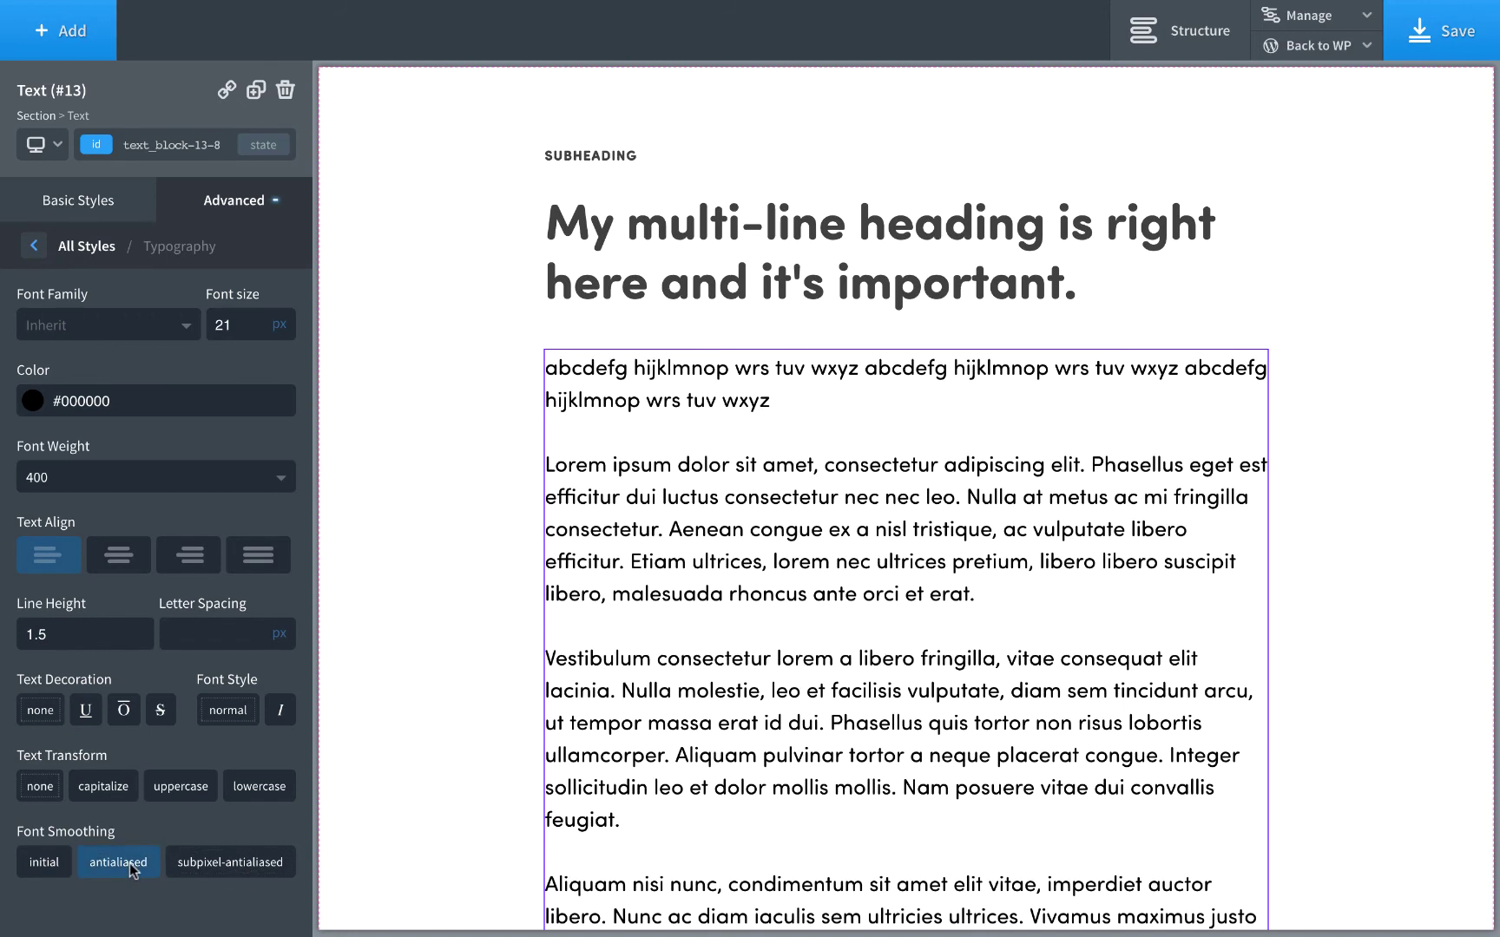
pyautogui.click(128, 863)
pyautogui.click(129, 862)
pyautogui.click(128, 863)
pyautogui.click(129, 863)
pyautogui.click(128, 863)
pyautogui.click(128, 862)
pyautogui.click(129, 862)
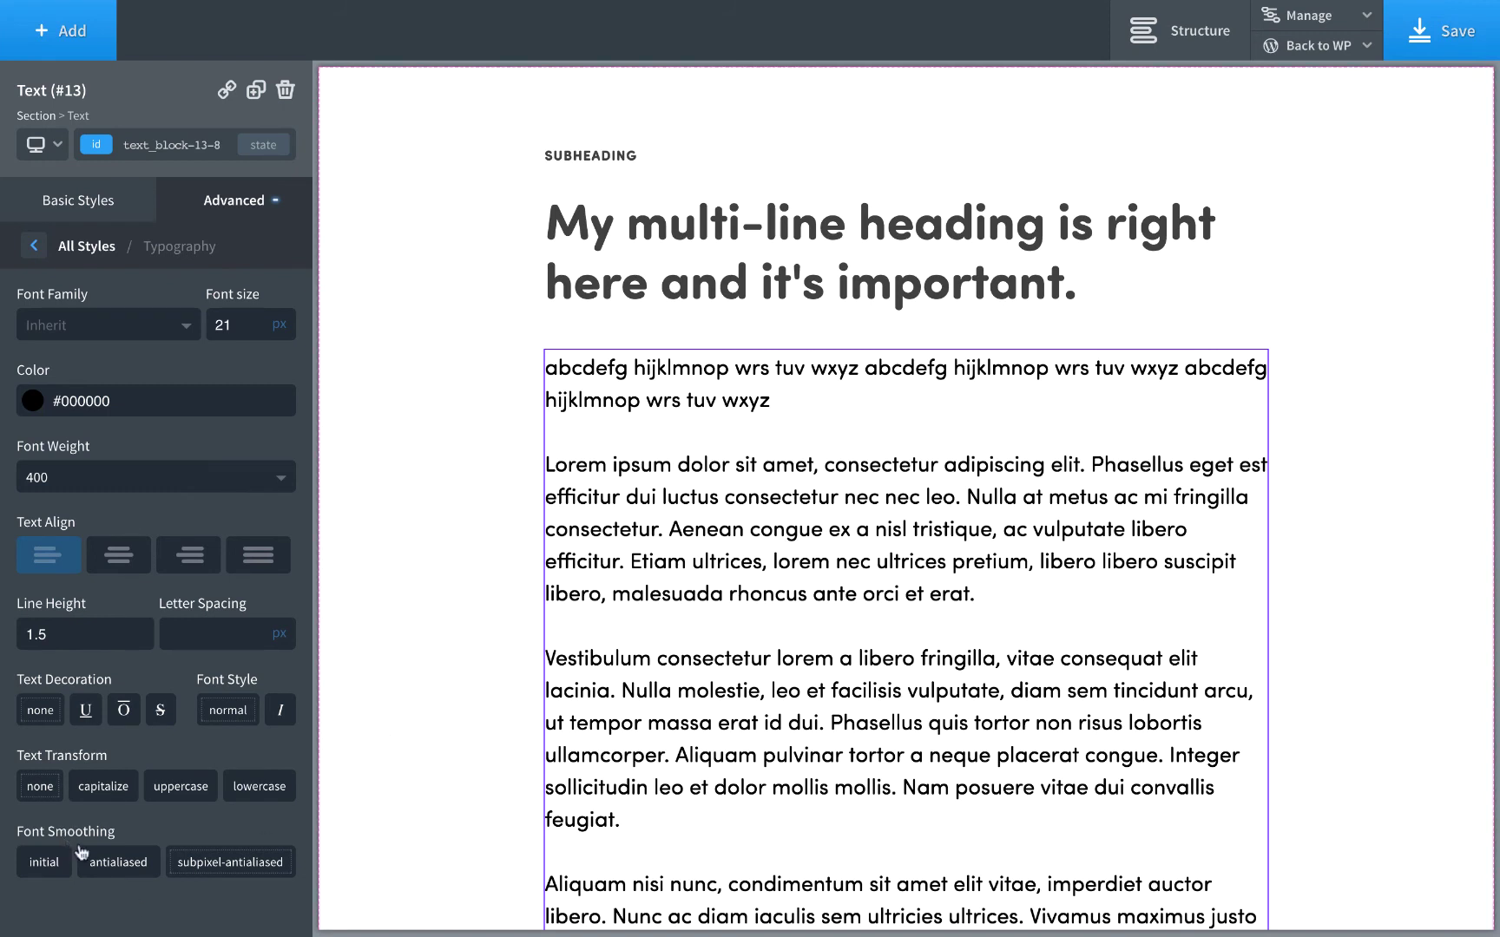
pyautogui.click(111, 863)
pyautogui.click(111, 864)
pyautogui.scroll(-10, 683, 617)
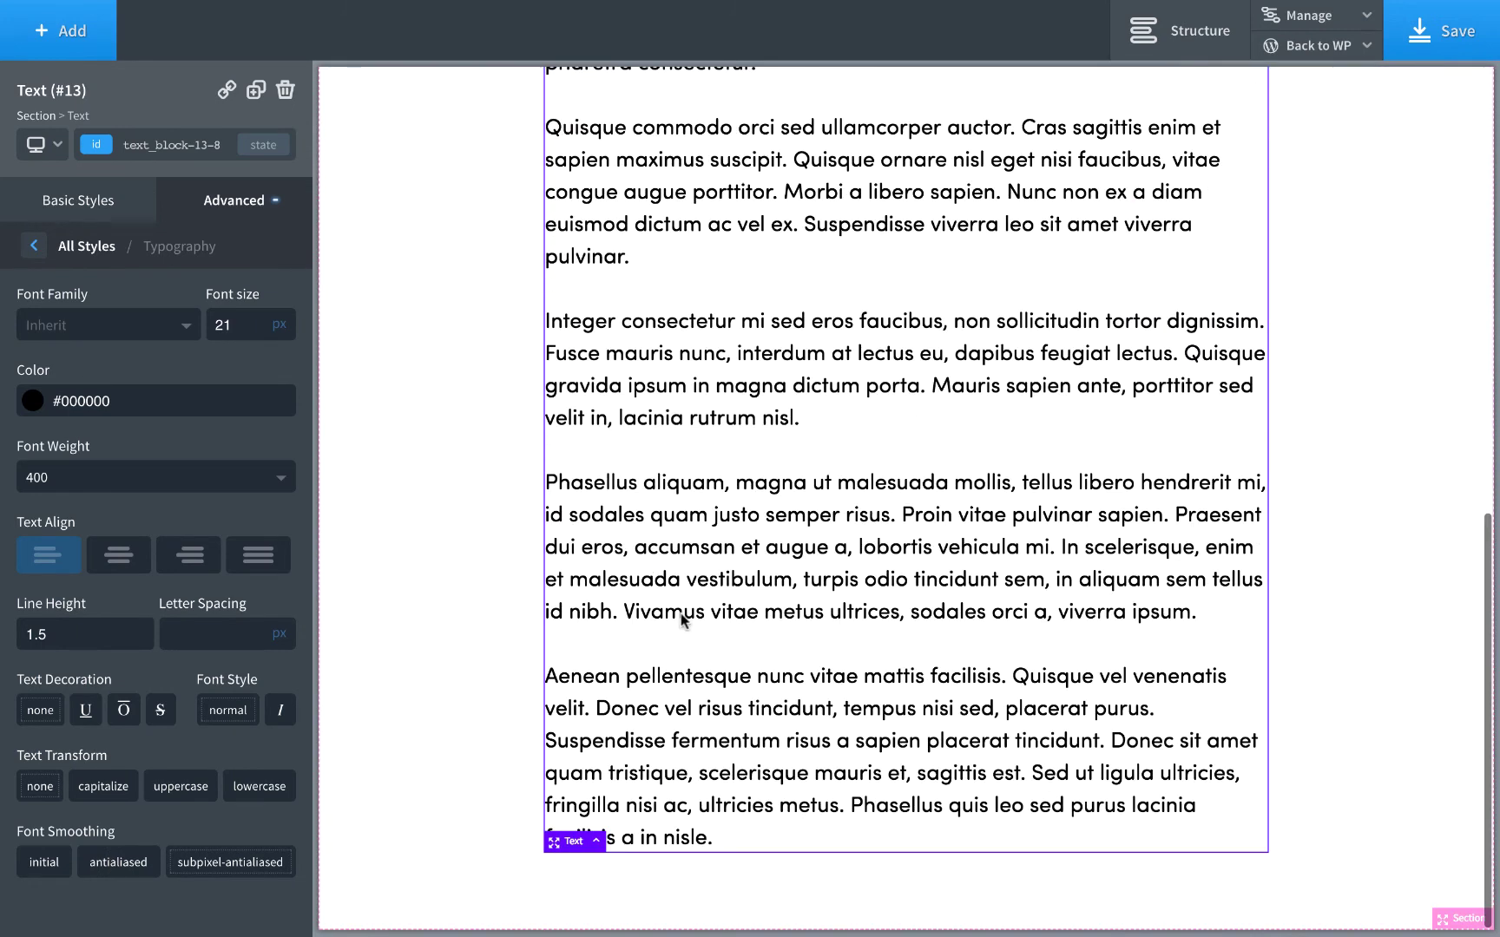
# Add a Button below the body text with font weight 700.
pyautogui.click(52, 36)
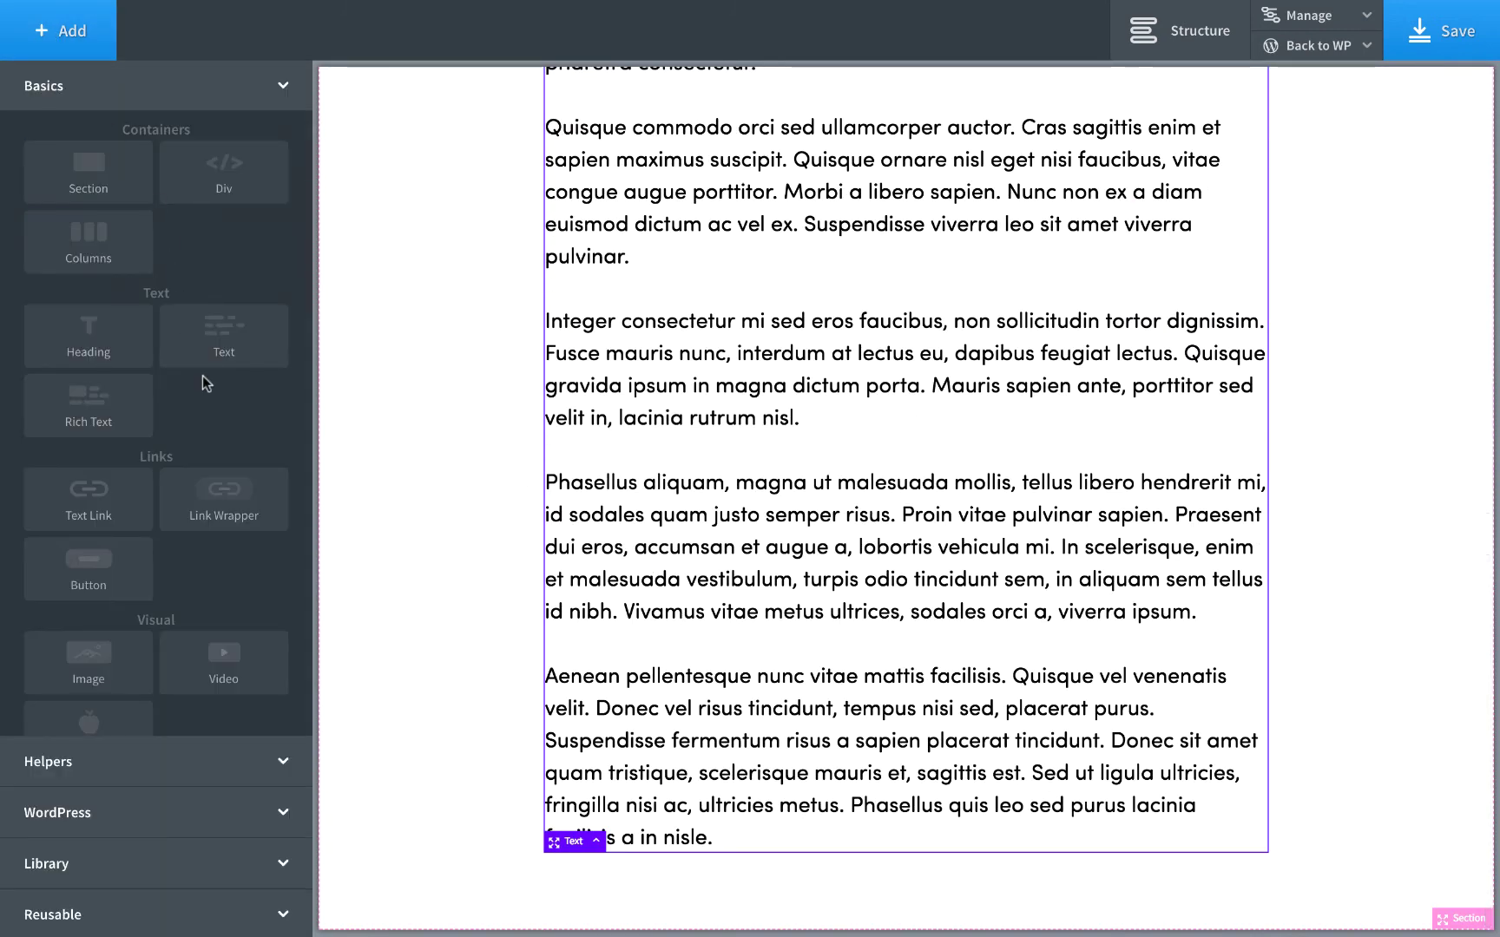
pyautogui.click(116, 560)
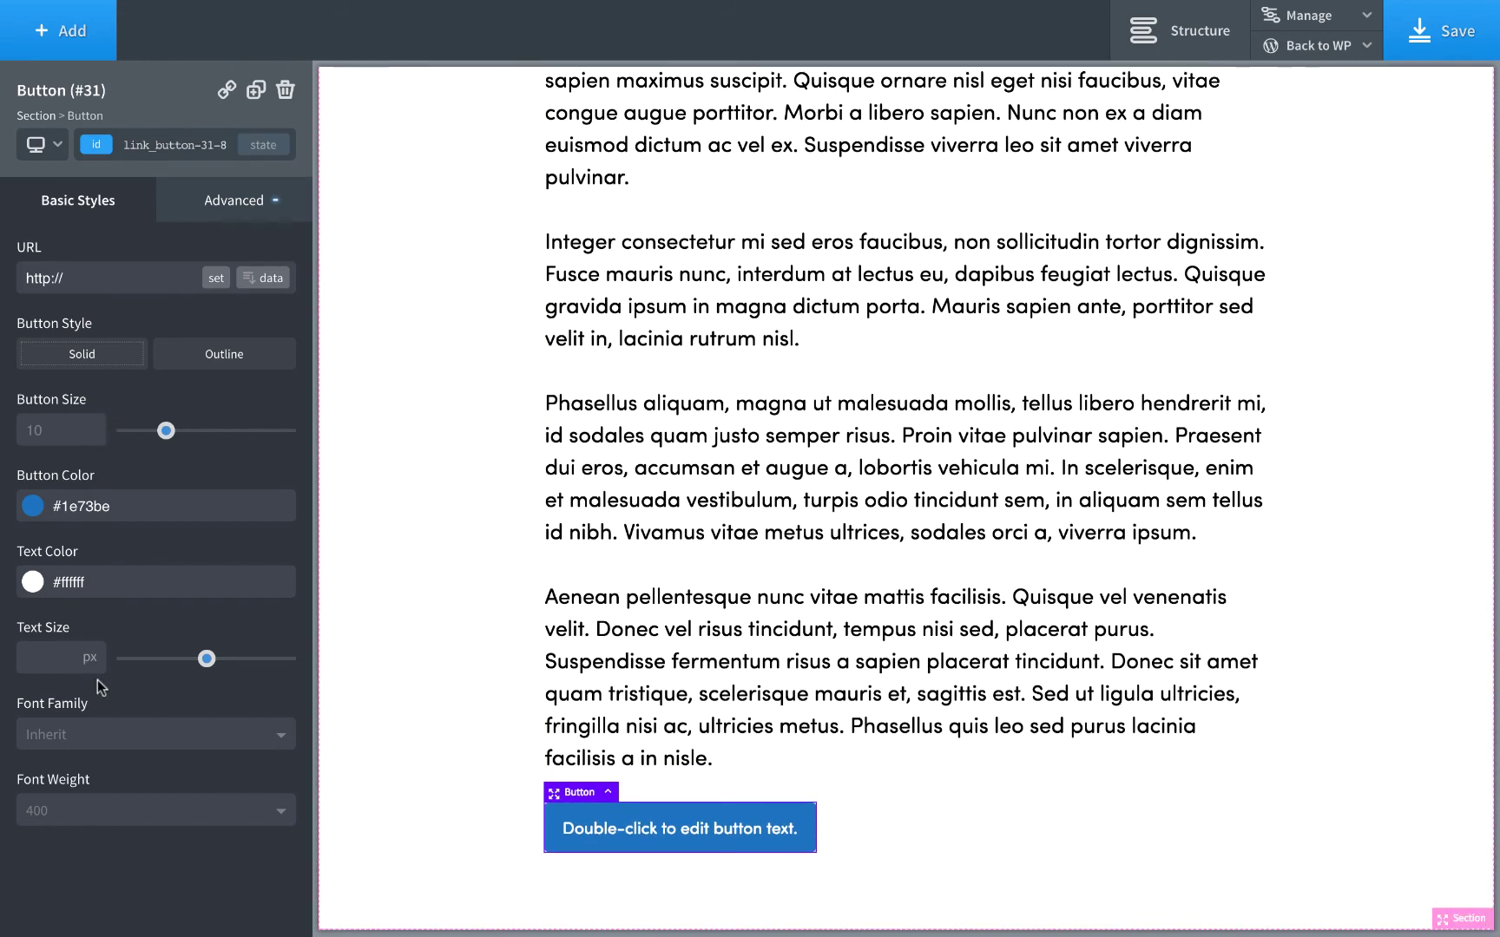
pyautogui.click(93, 812)
pyautogui.scroll(-2, 98, 851)
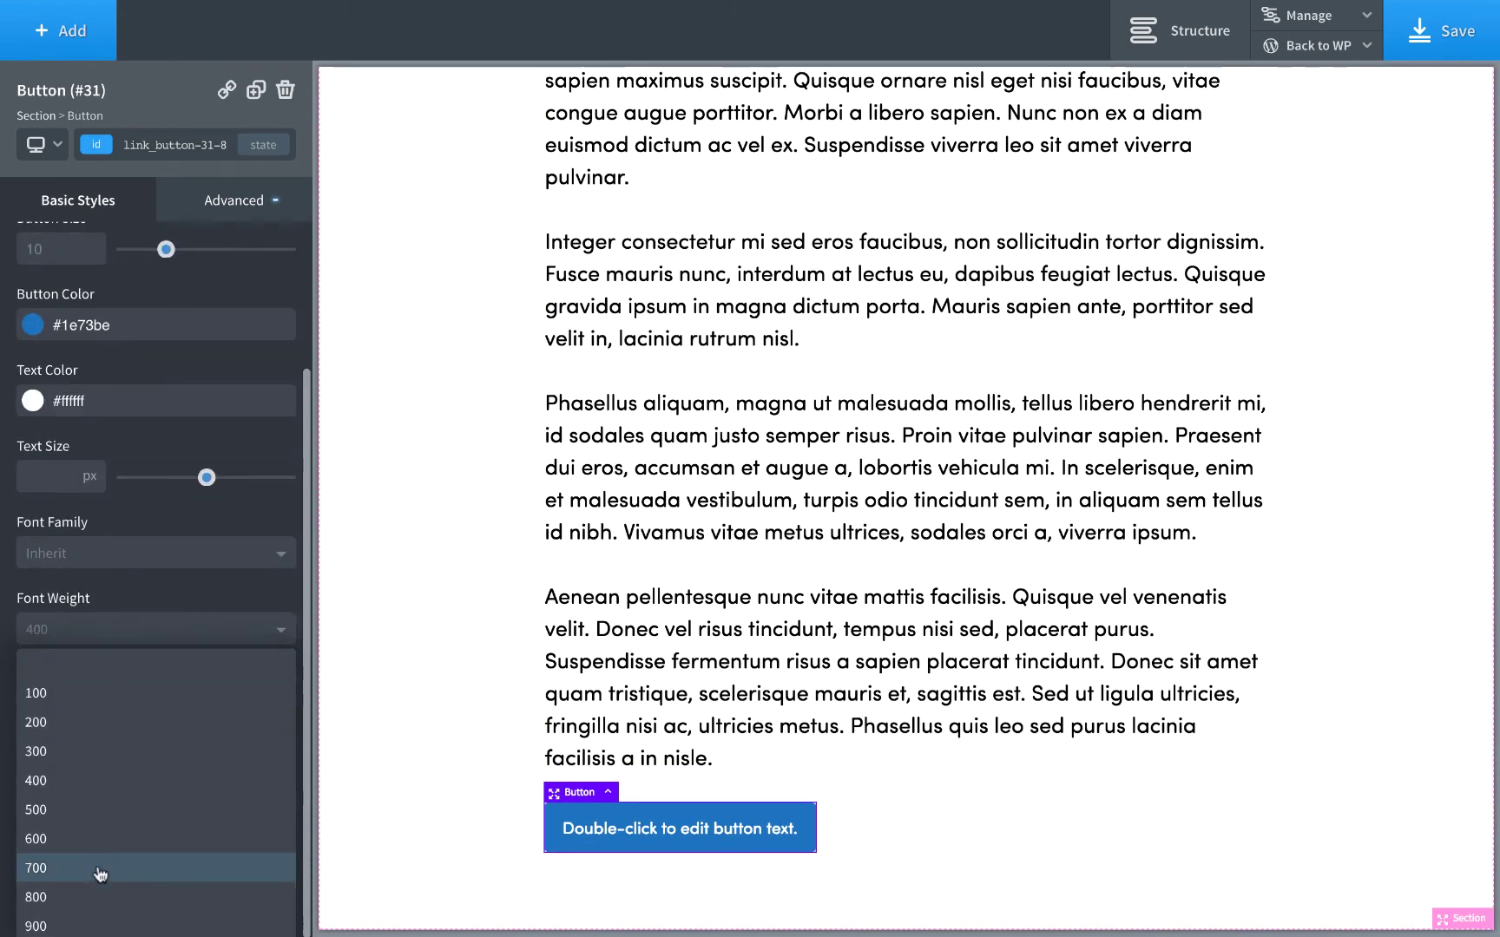
pyautogui.click(98, 862)
# Change the button's label to "My Button".
pyautogui.doubleClick(709, 837)
pyautogui.write('My Button')
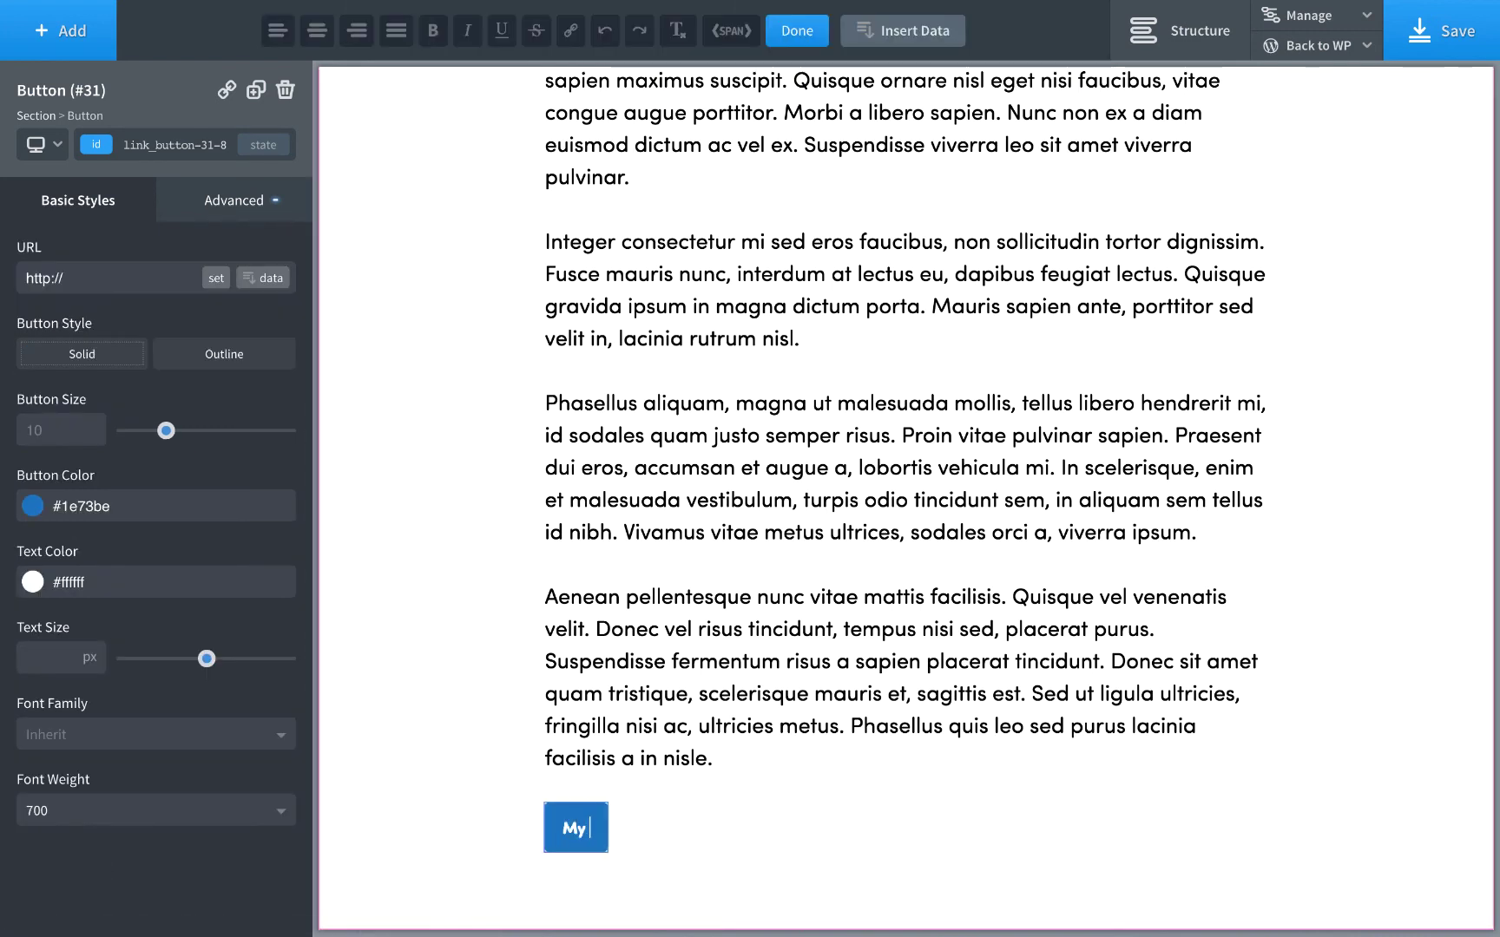
pyautogui.click(906, 845)
pyautogui.click(605, 835)
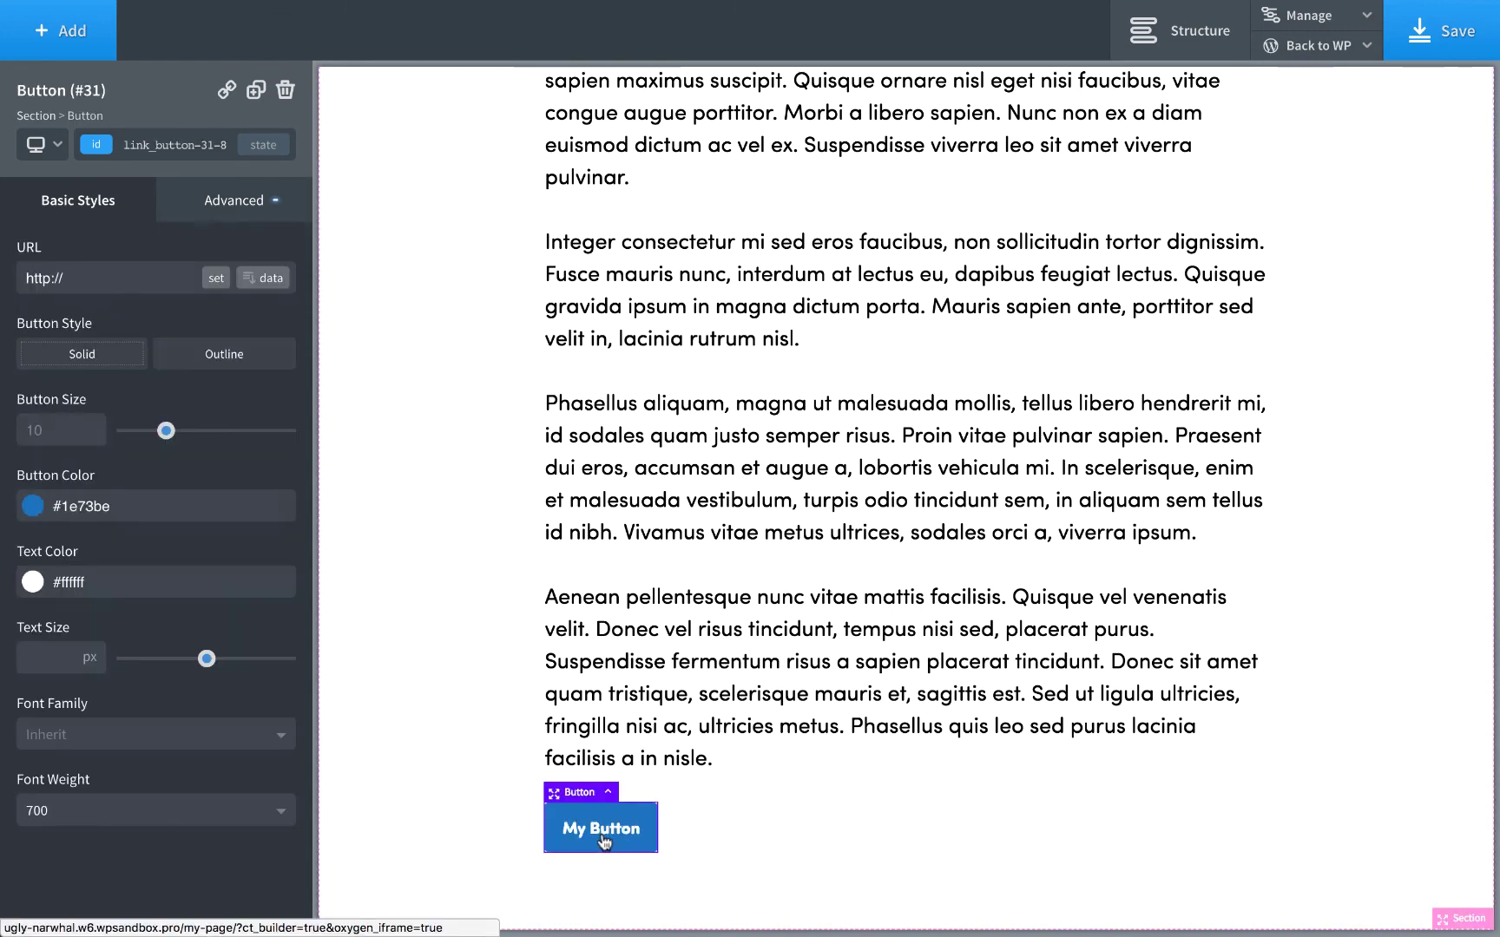
# Give the button antialiased font smoothing in Advanced > Typography.
pyautogui.click(230, 204)
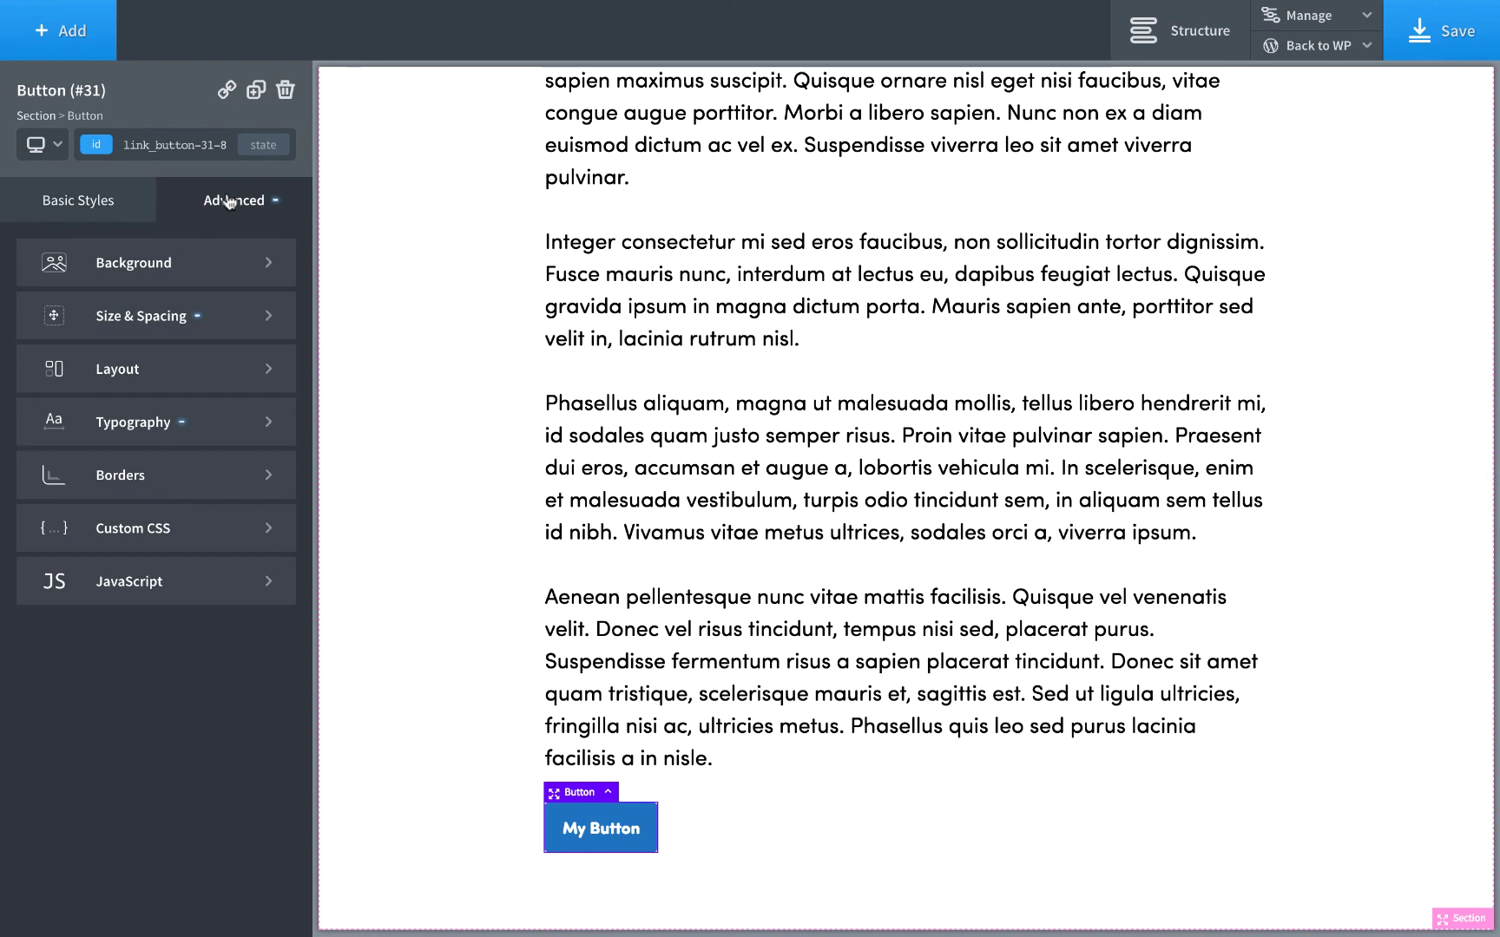
pyautogui.click(188, 424)
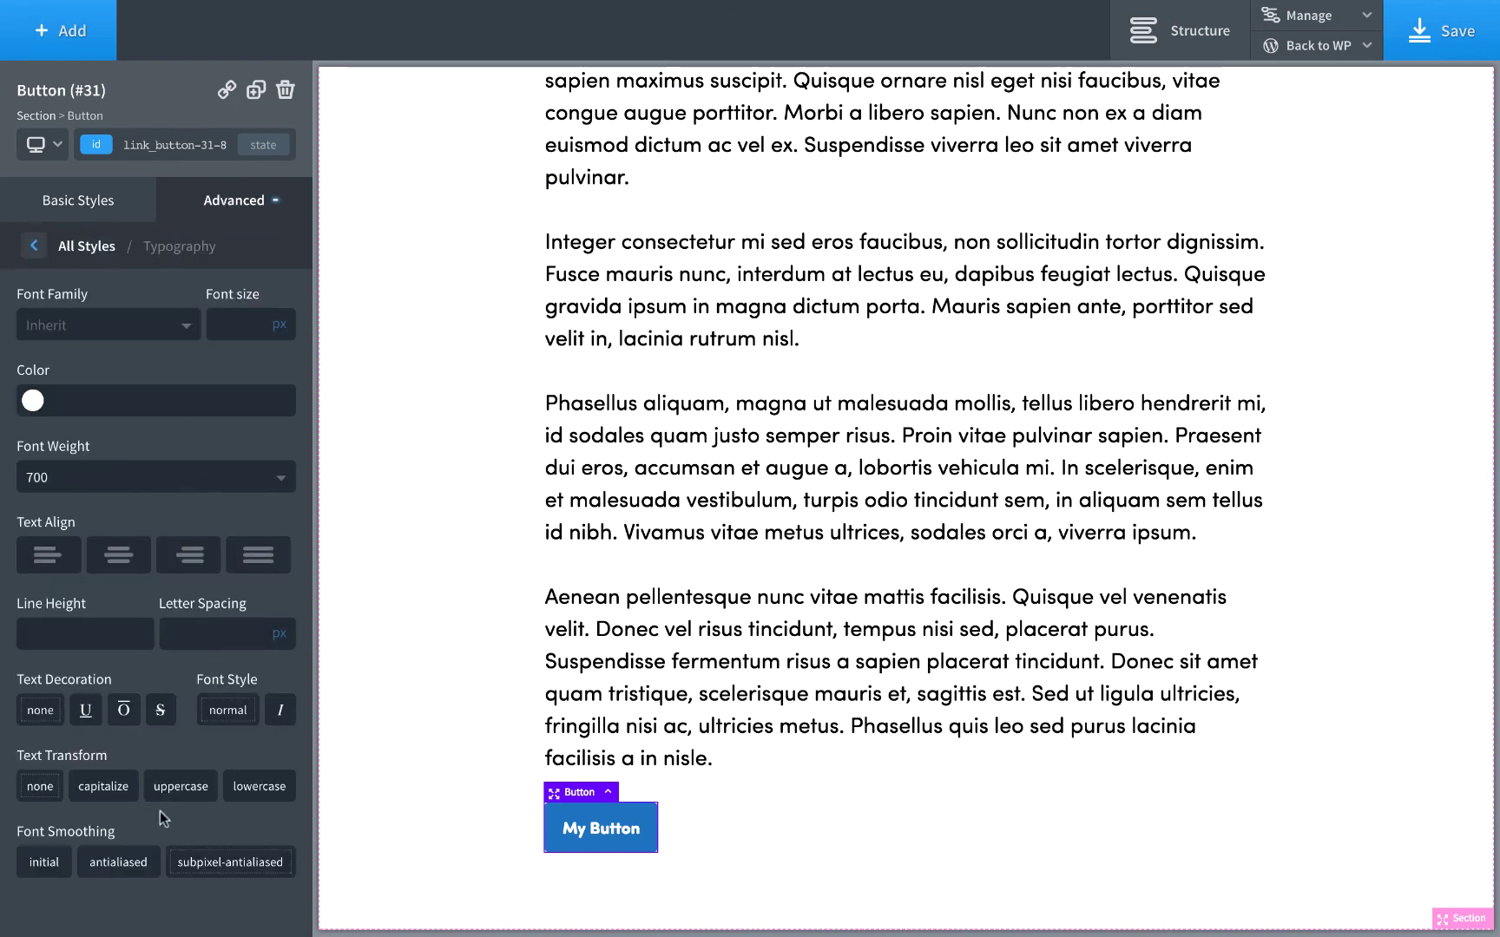
pyautogui.click(135, 872)
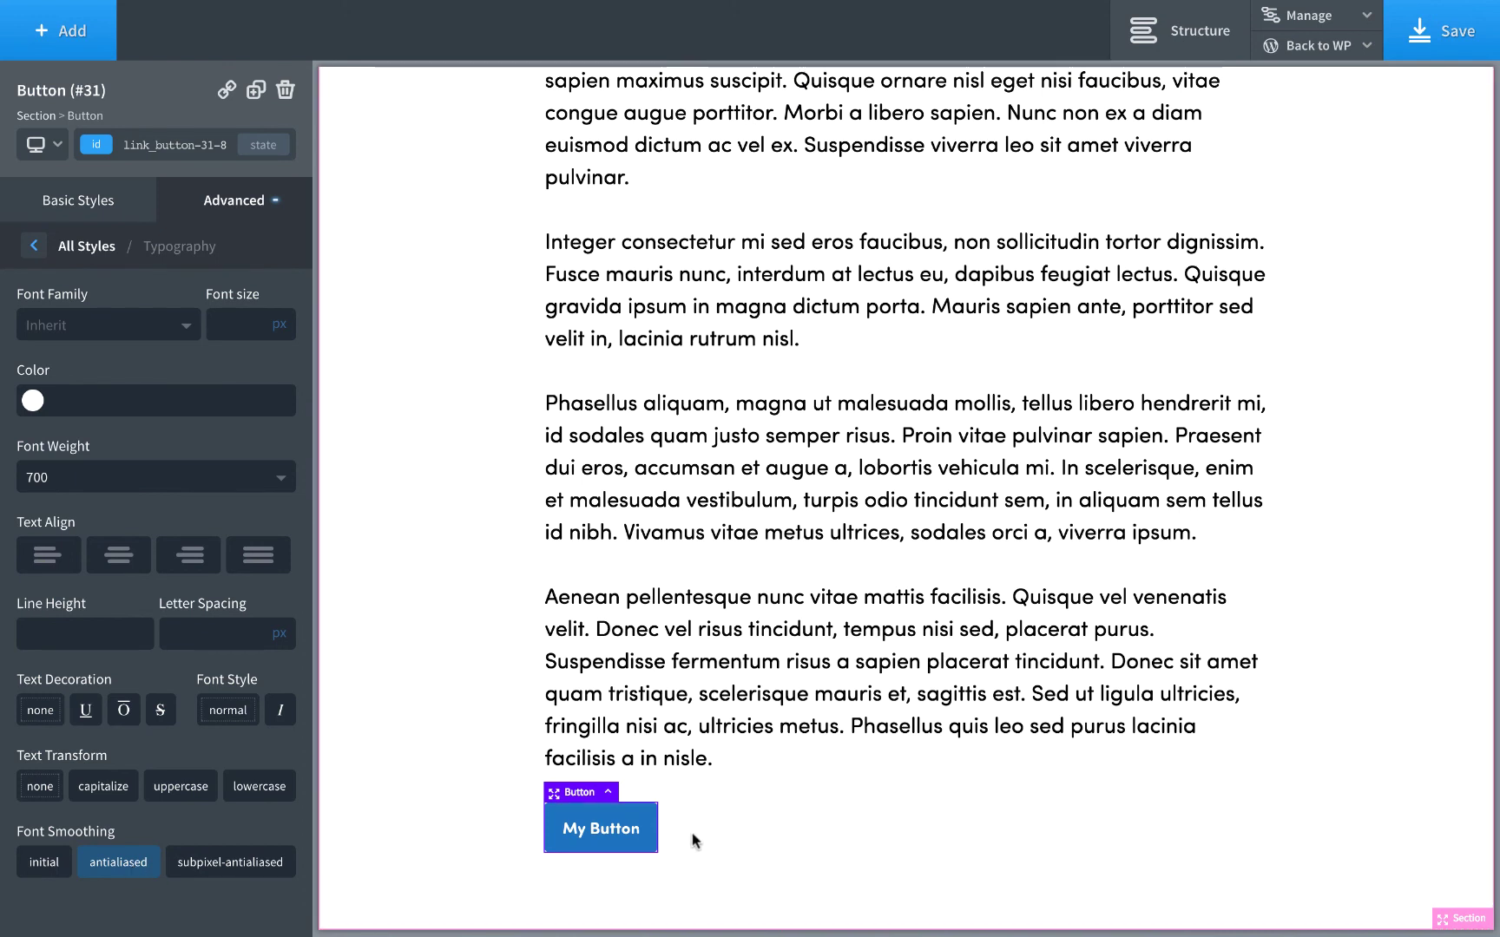
# Set the button colour to white (#ffffff) and its text colour to black (#000000).
pyautogui.click(84, 206)
pyautogui.click(33, 583)
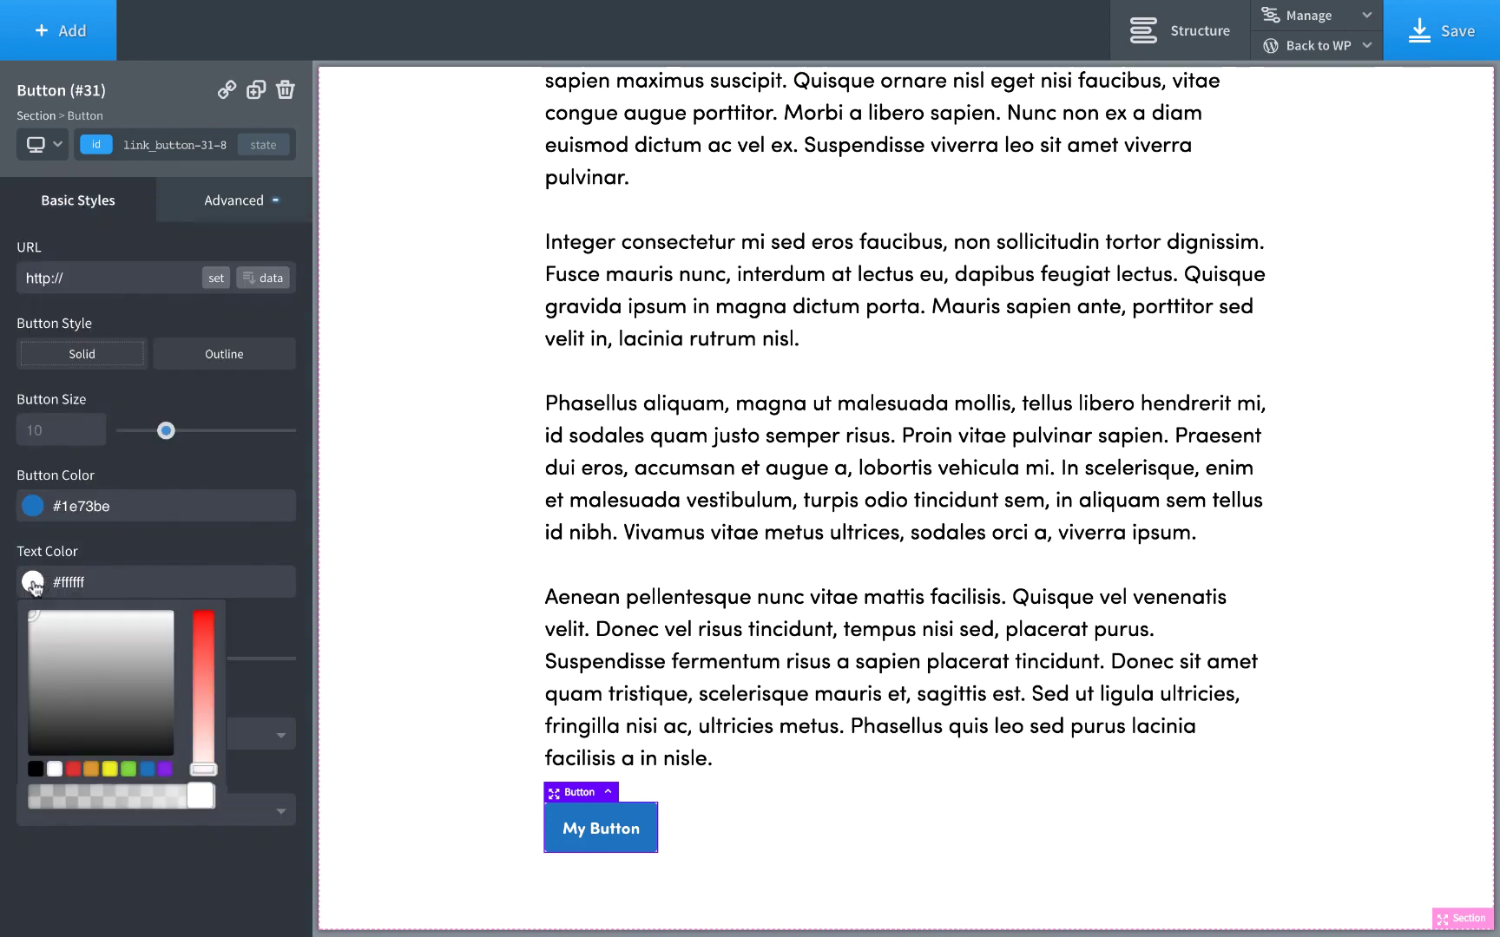
pyautogui.click(31, 507)
pyautogui.click(109, 692)
pyautogui.click(73, 692)
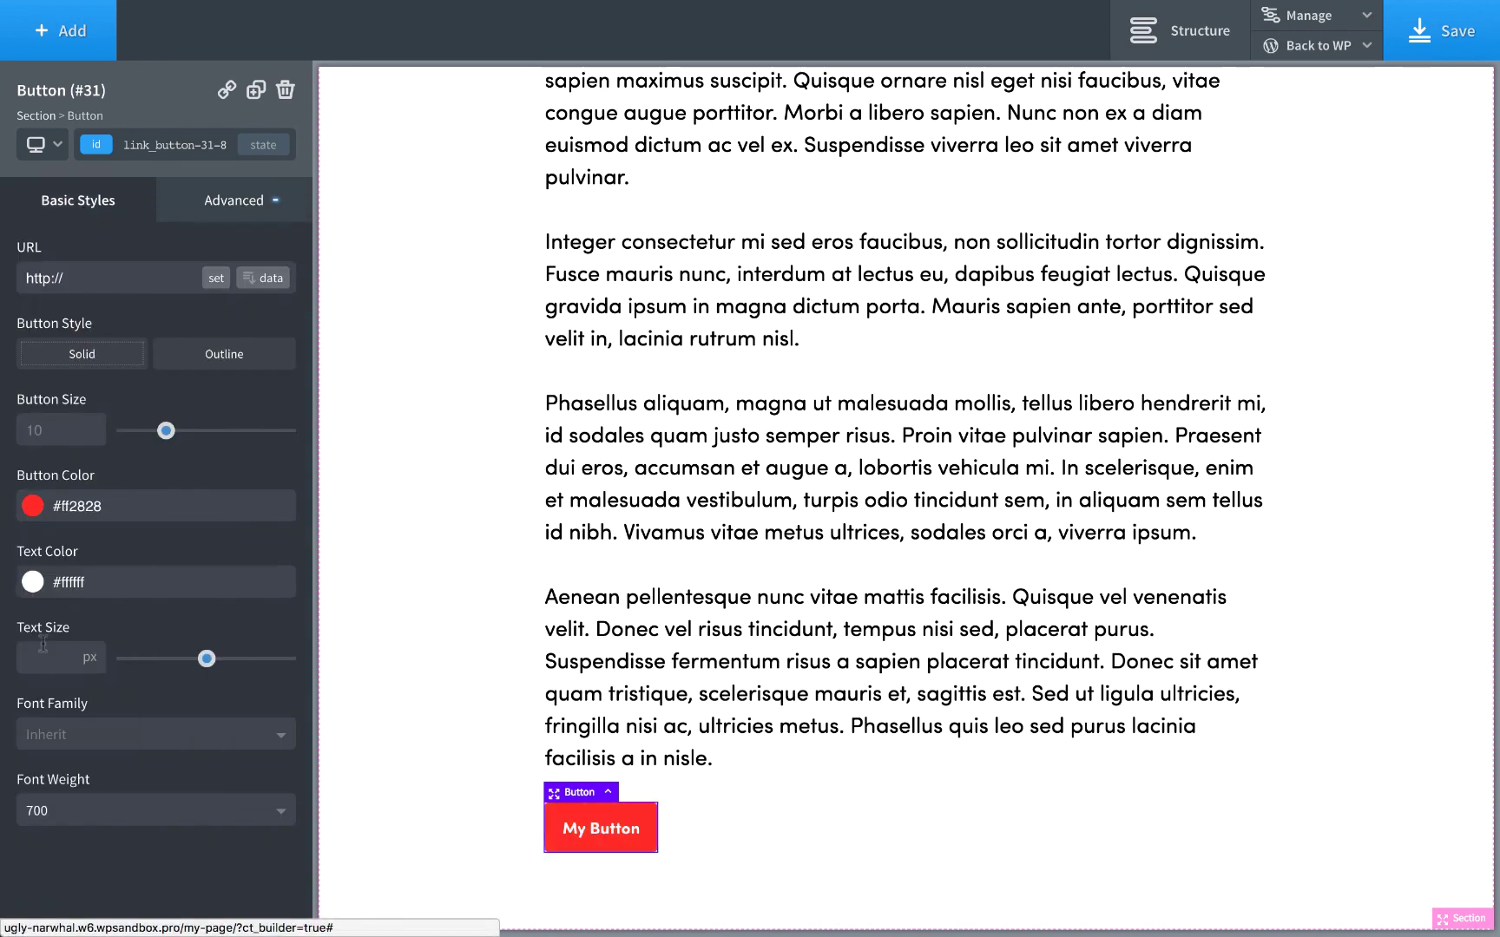
pyautogui.click(33, 506)
pyautogui.click(54, 693)
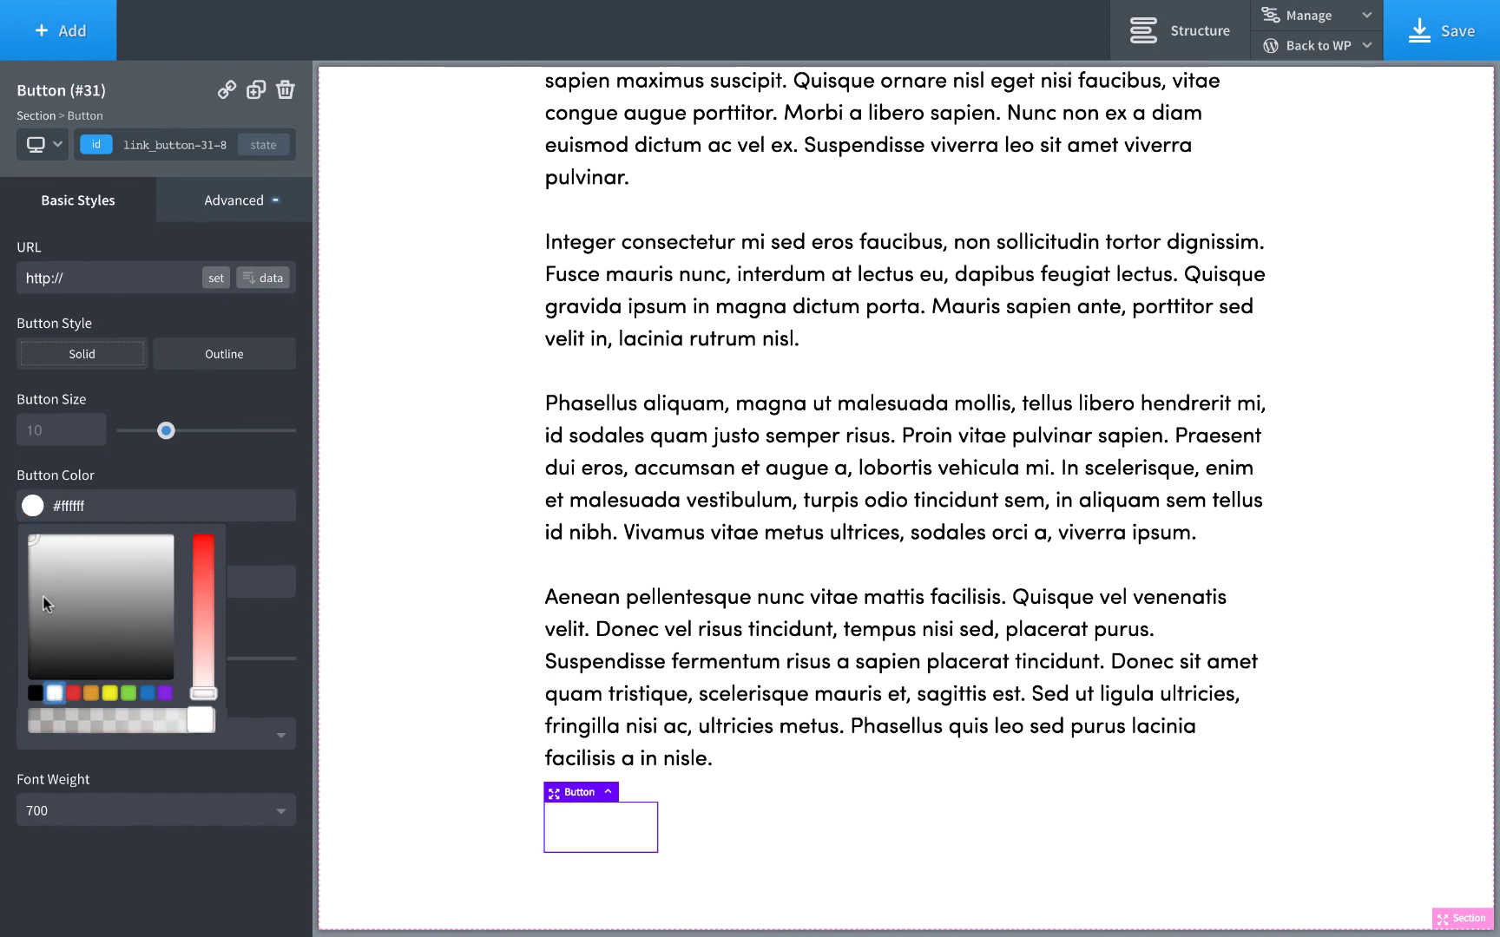
pyautogui.click(242, 473)
pyautogui.click(33, 582)
pyautogui.click(35, 769)
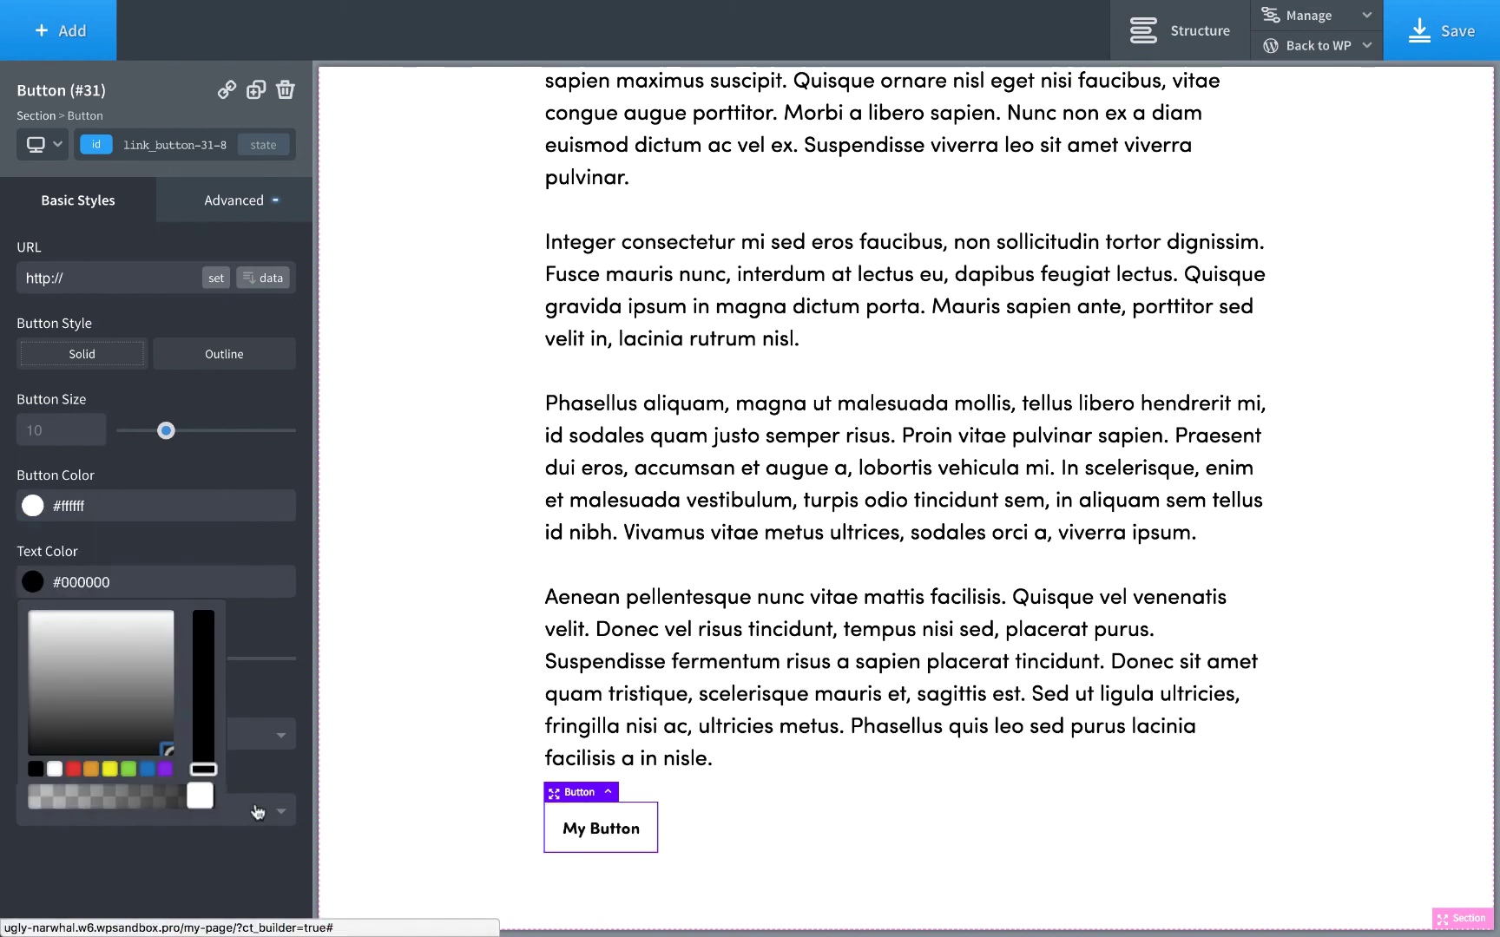
pyautogui.click(261, 812)
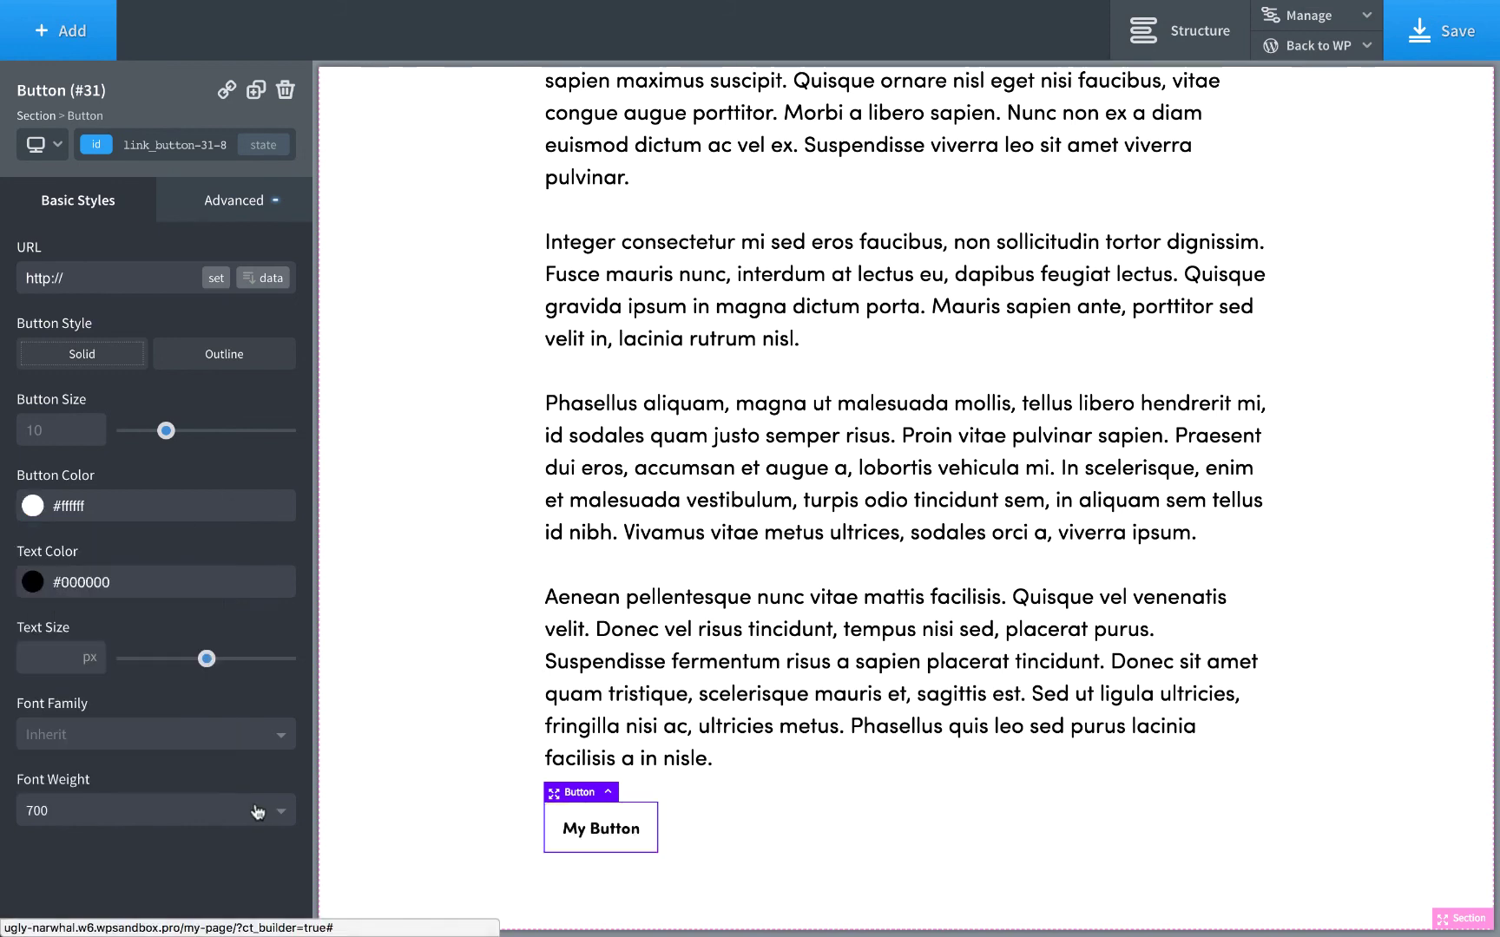
# Switch the button's font smoothing to subpixel-antialiased.
pyautogui.click(211, 216)
pyautogui.click(177, 408)
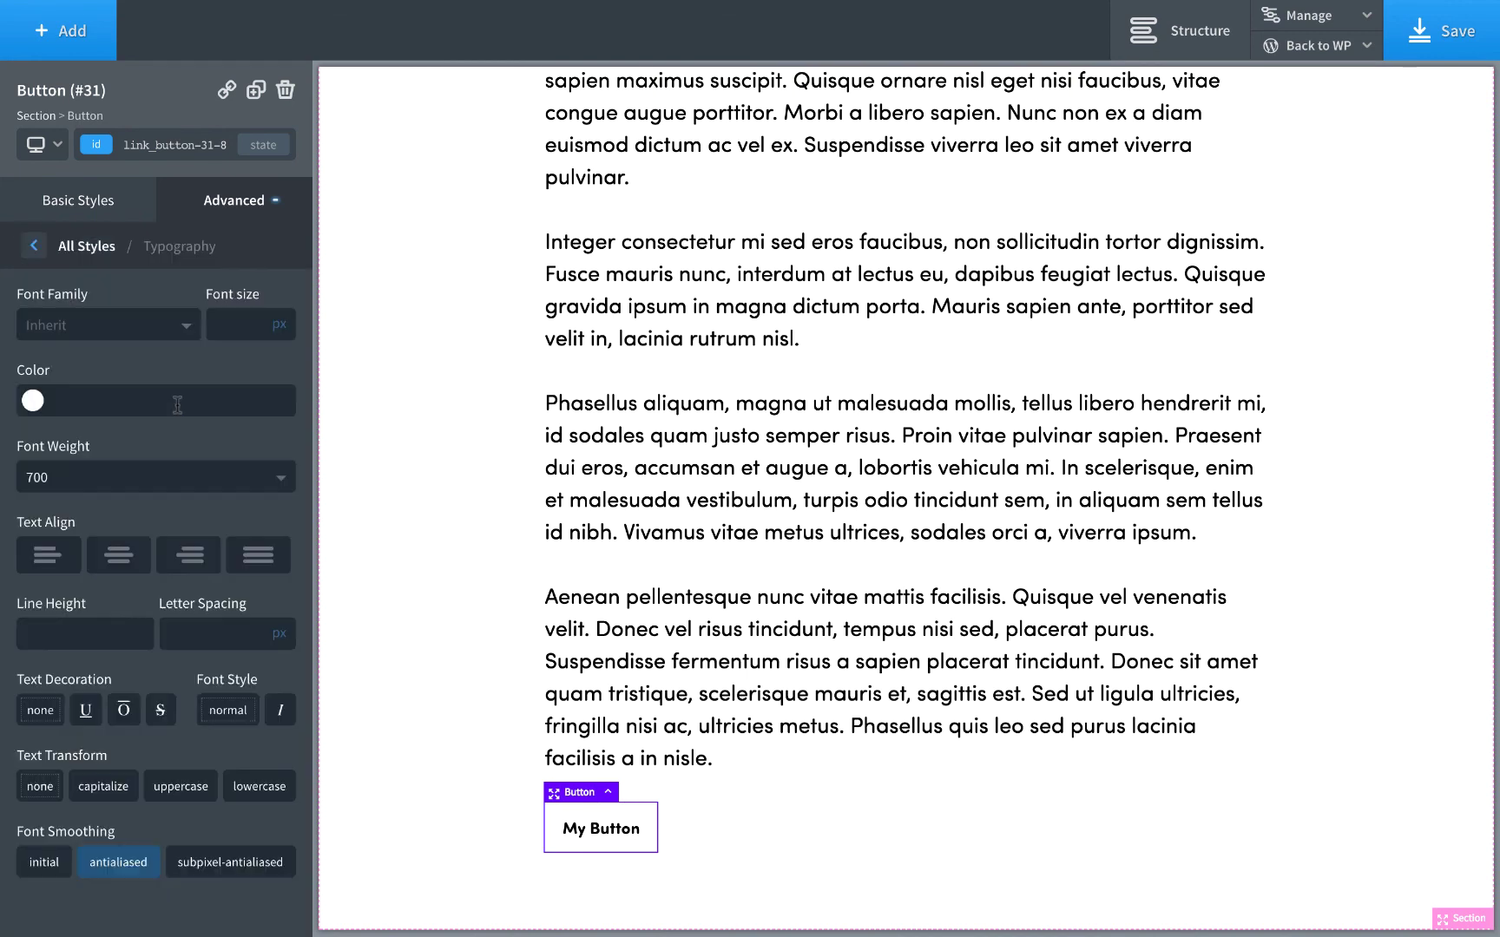
pyautogui.click(203, 860)
pyautogui.moveTo(764, 7)
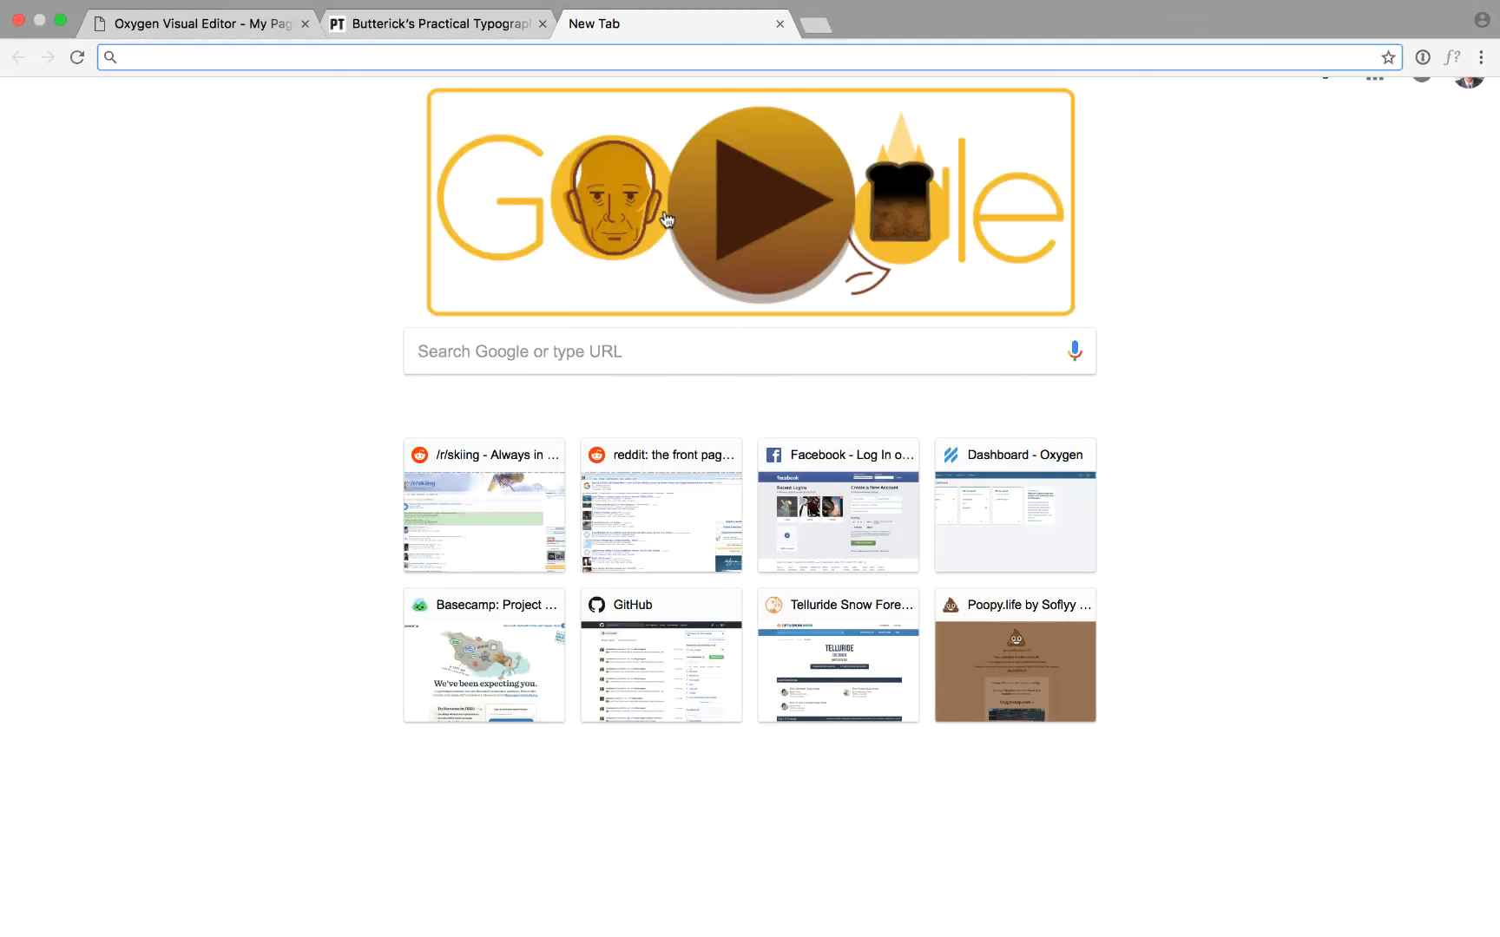
# Search 'stop fixing' and open the usabilitypost.com article "Please Stop 'Fixing' Font Smoothing".
pyautogui.write('stop fixing')
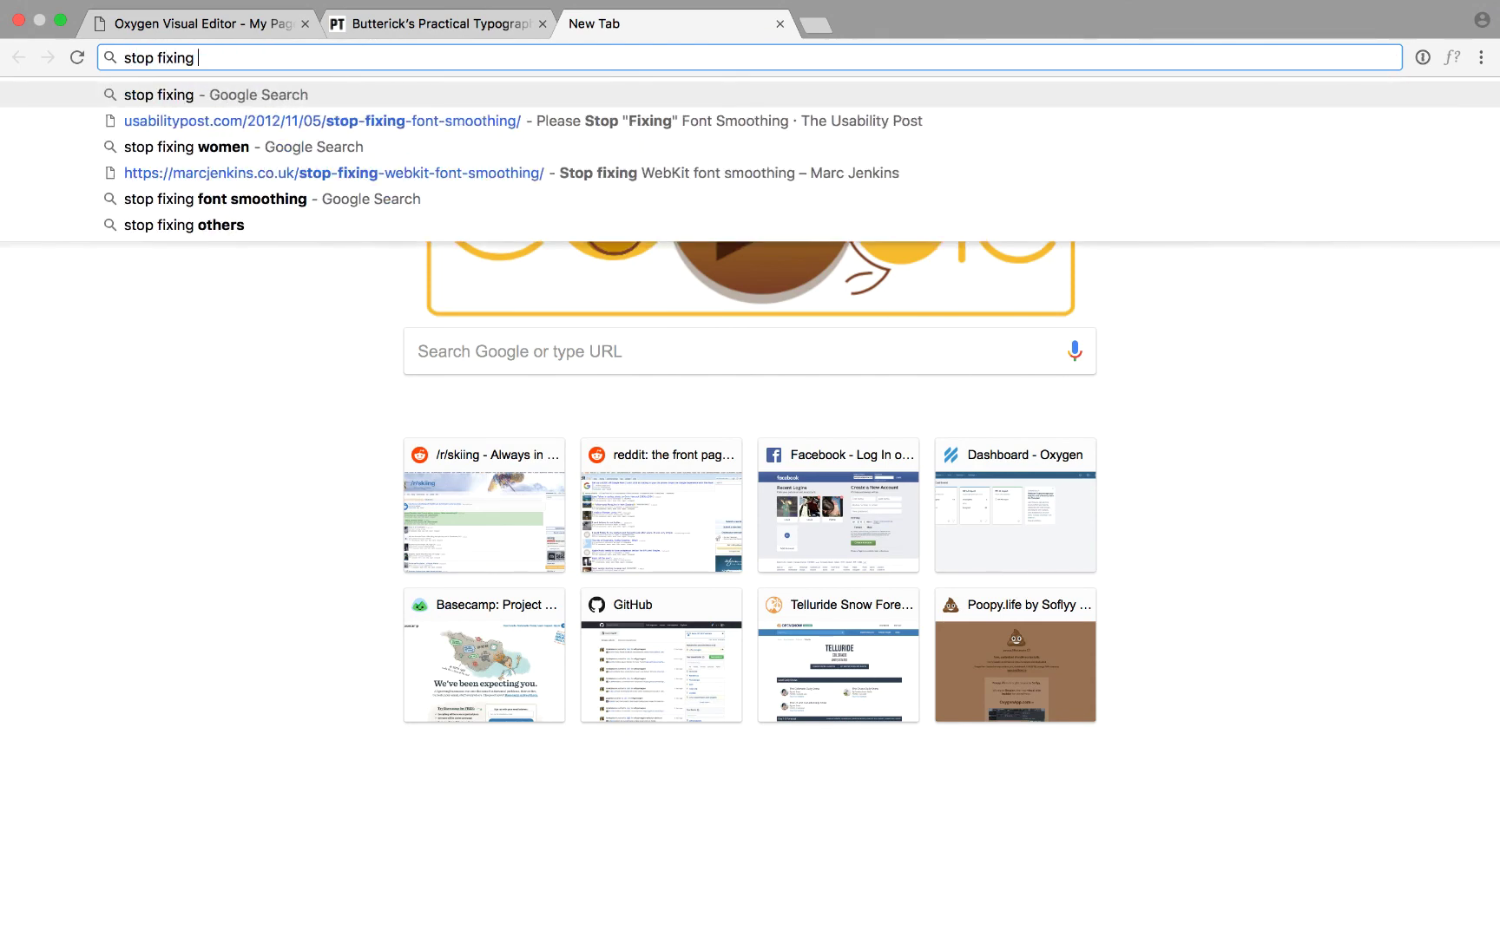
pyautogui.click(803, 122)
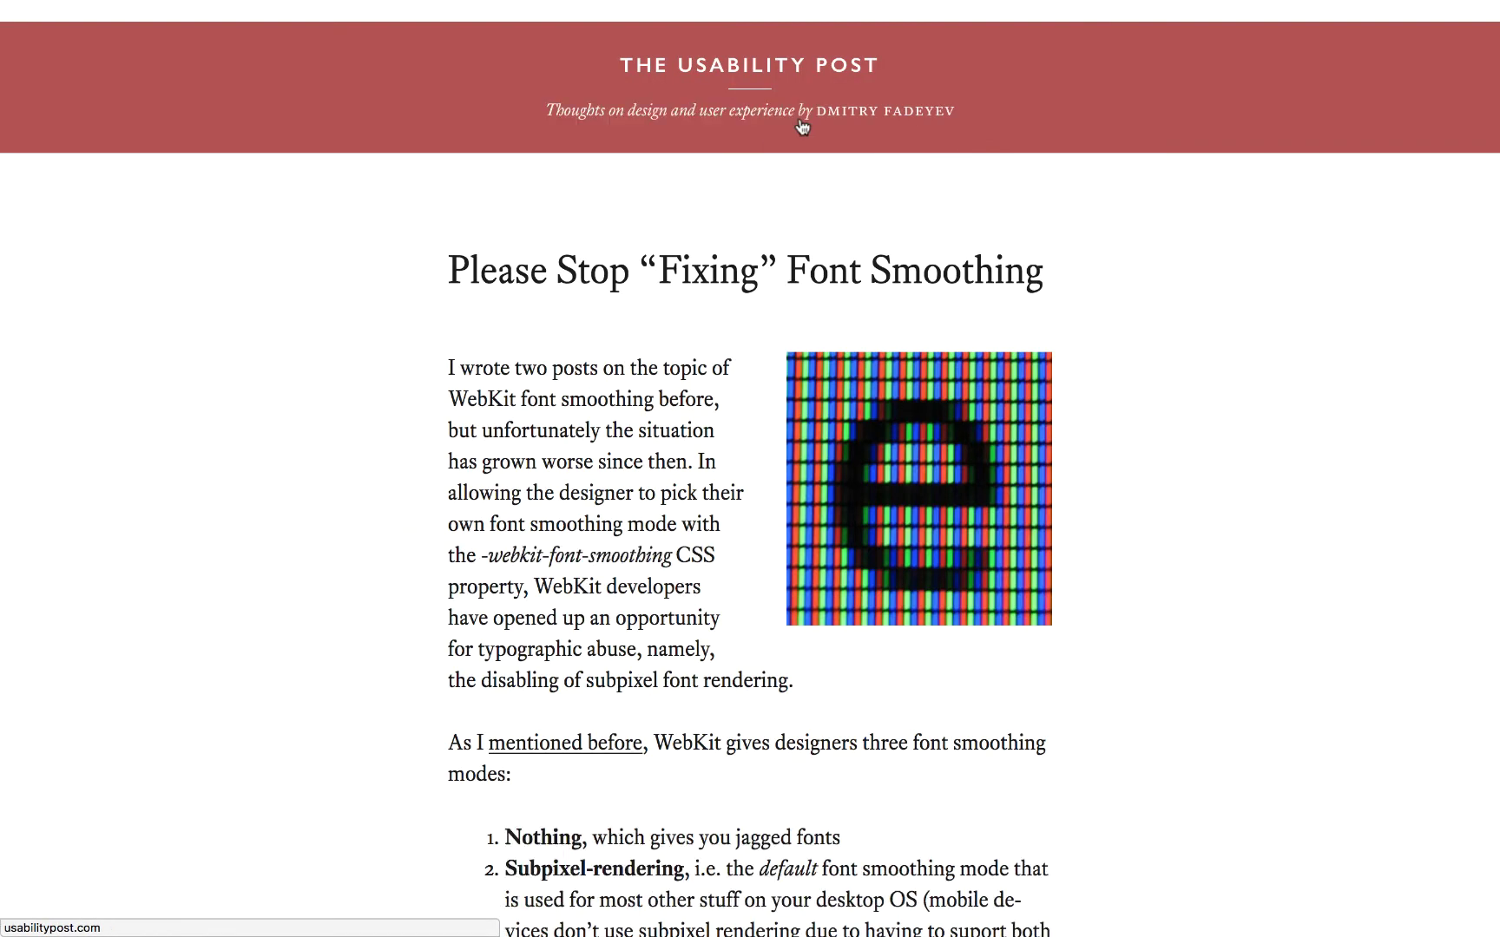